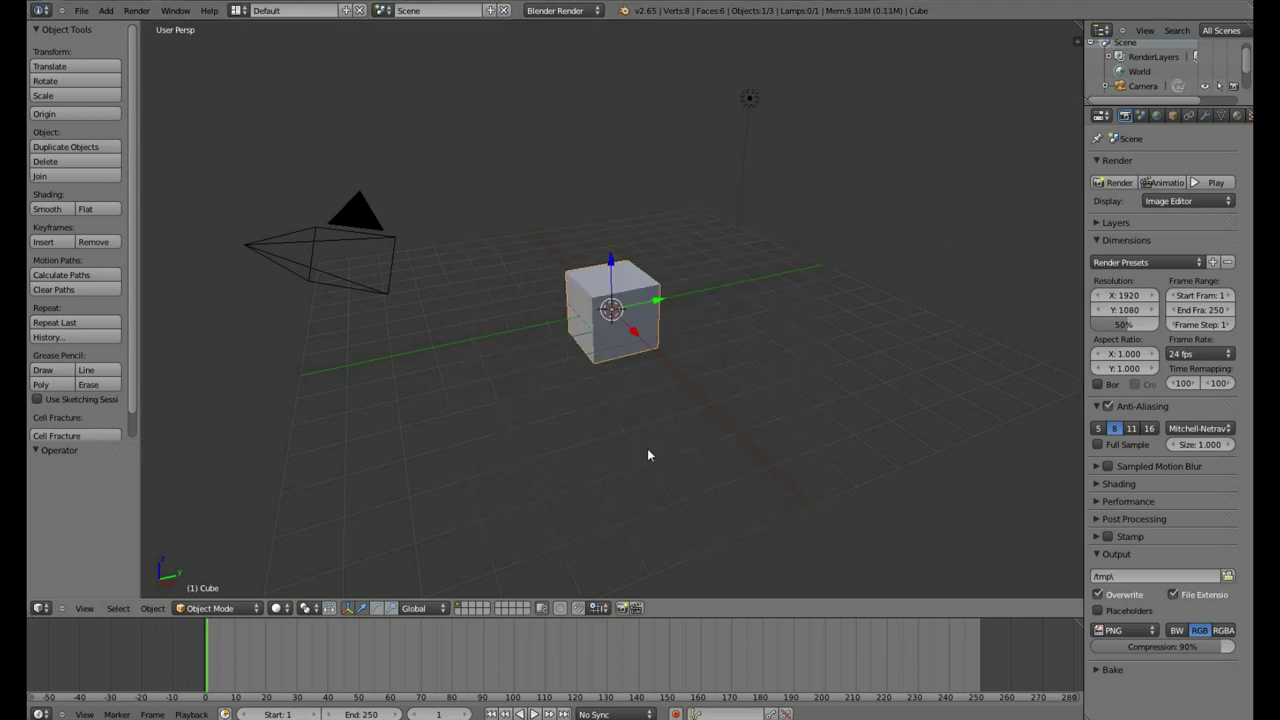
Practise selecting single objects in the scene by alternating between the camera, the cube and the lamp
{"action": "left_click", "coordinate": [624, 12]}
{"action": "right_click", "coordinate": [397, 262]}
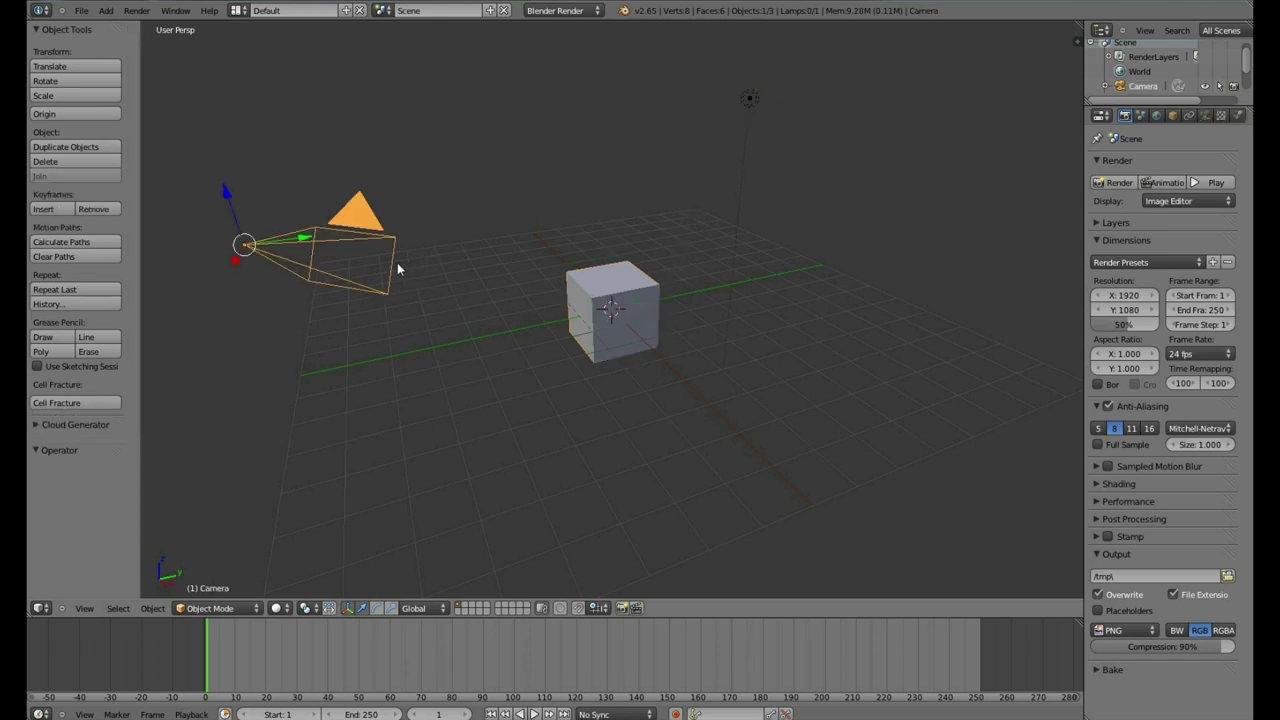
{"action": "right_click", "coordinate": [600, 325]}
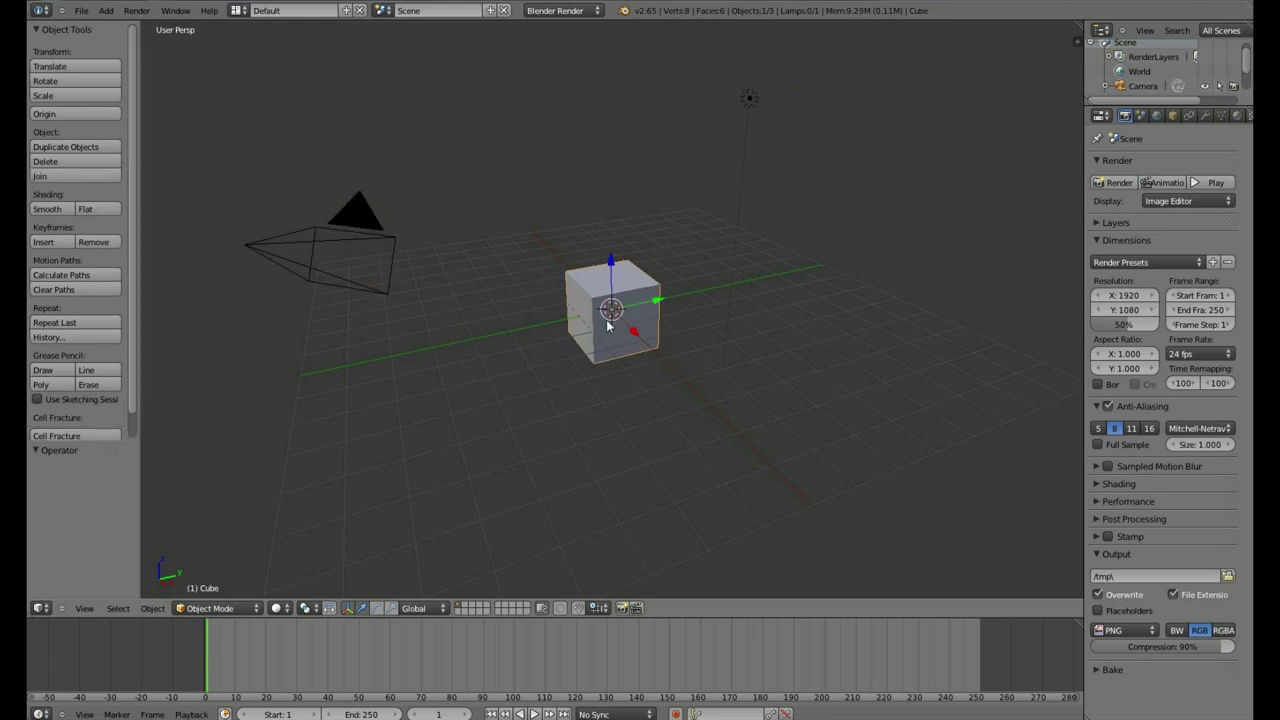
{"action": "right_click", "coordinate": [751, 105]}
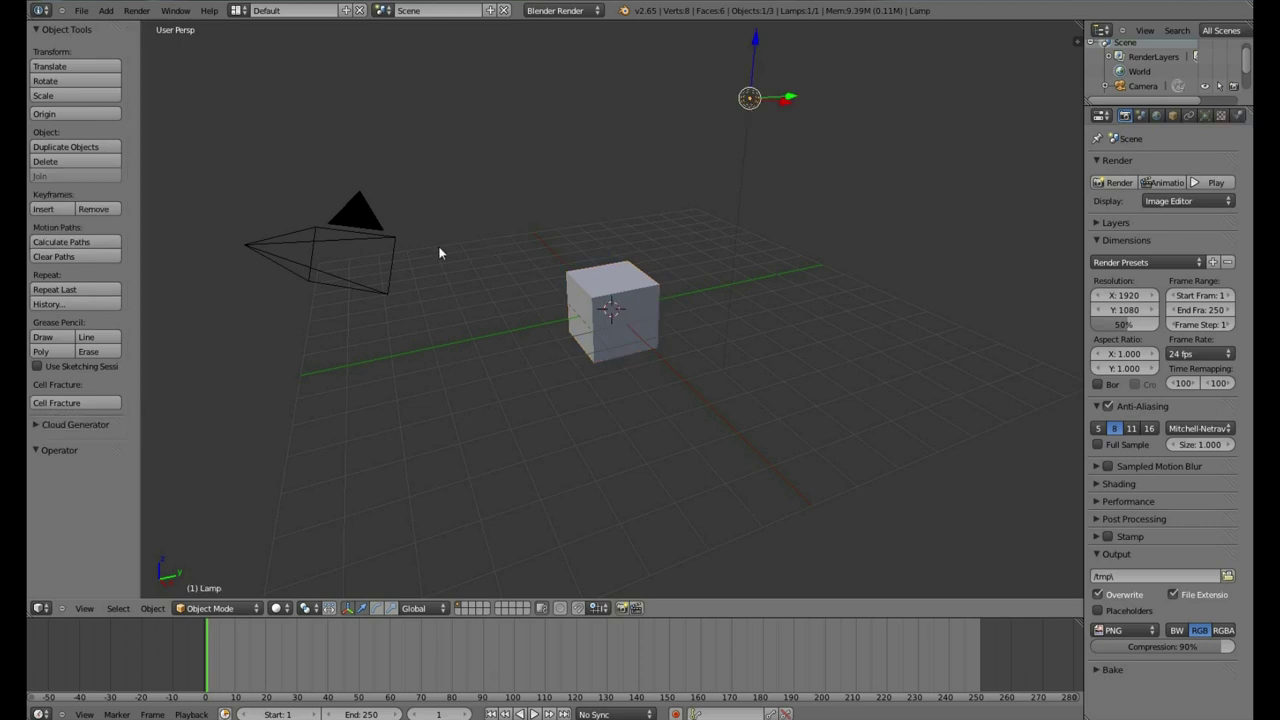
{"action": "right_click", "coordinate": [366, 251]}
{"action": "right_click", "coordinate": [575, 325]}
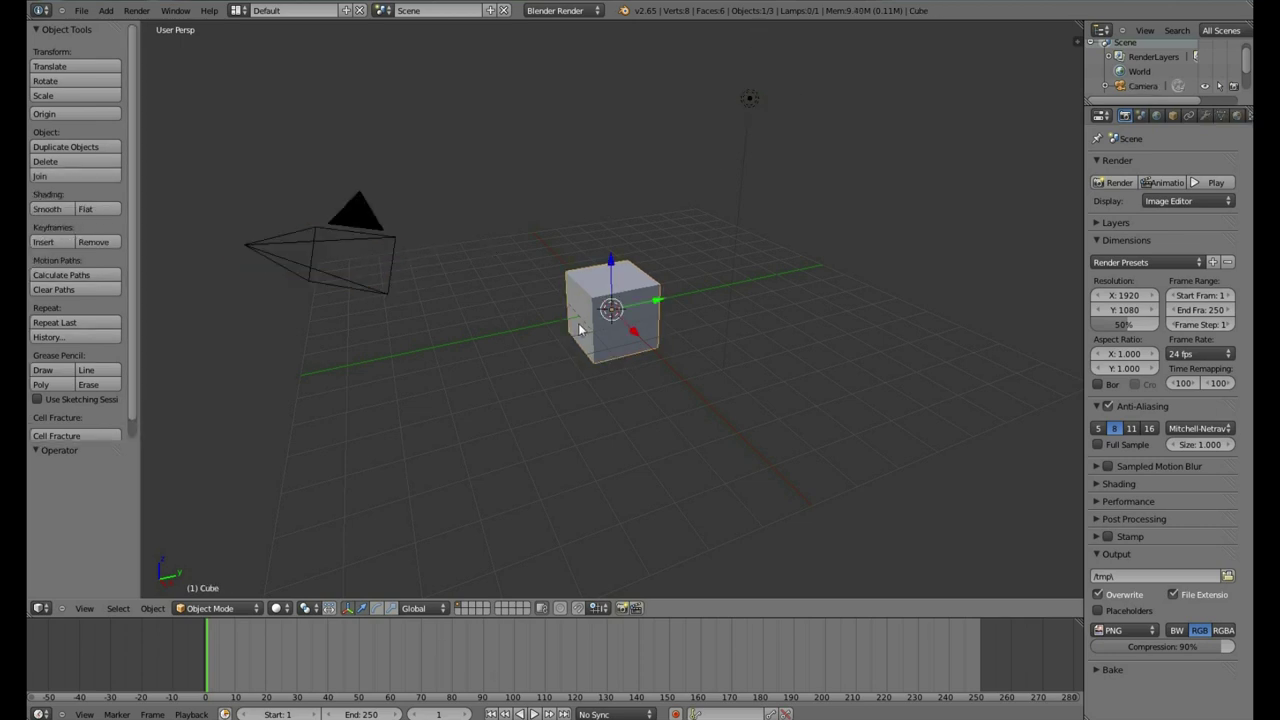
{"action": "right_click", "coordinate": [735, 120]}
{"action": "right_click", "coordinate": [387, 297]}
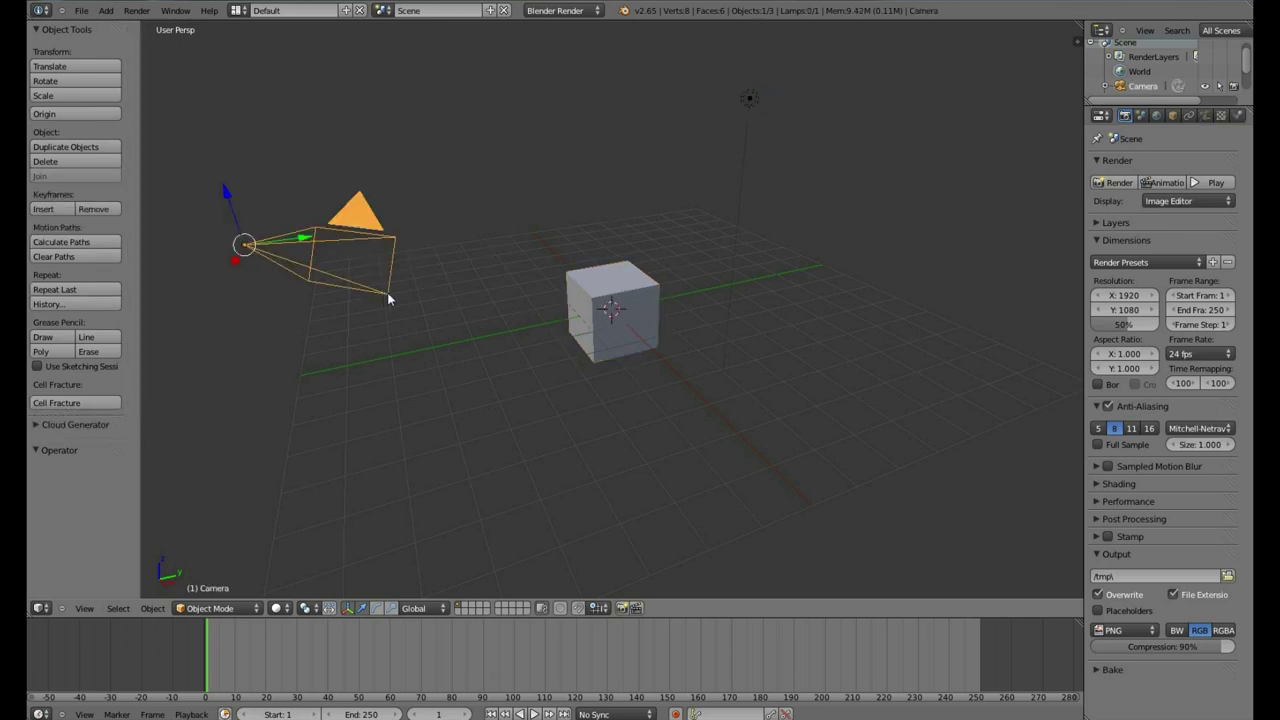
{"action": "right_click", "coordinate": [575, 295]}
Empty the scene by deleting the lamp, the cube and the camera one after another
{"action": "right_click", "coordinate": [746, 100]}
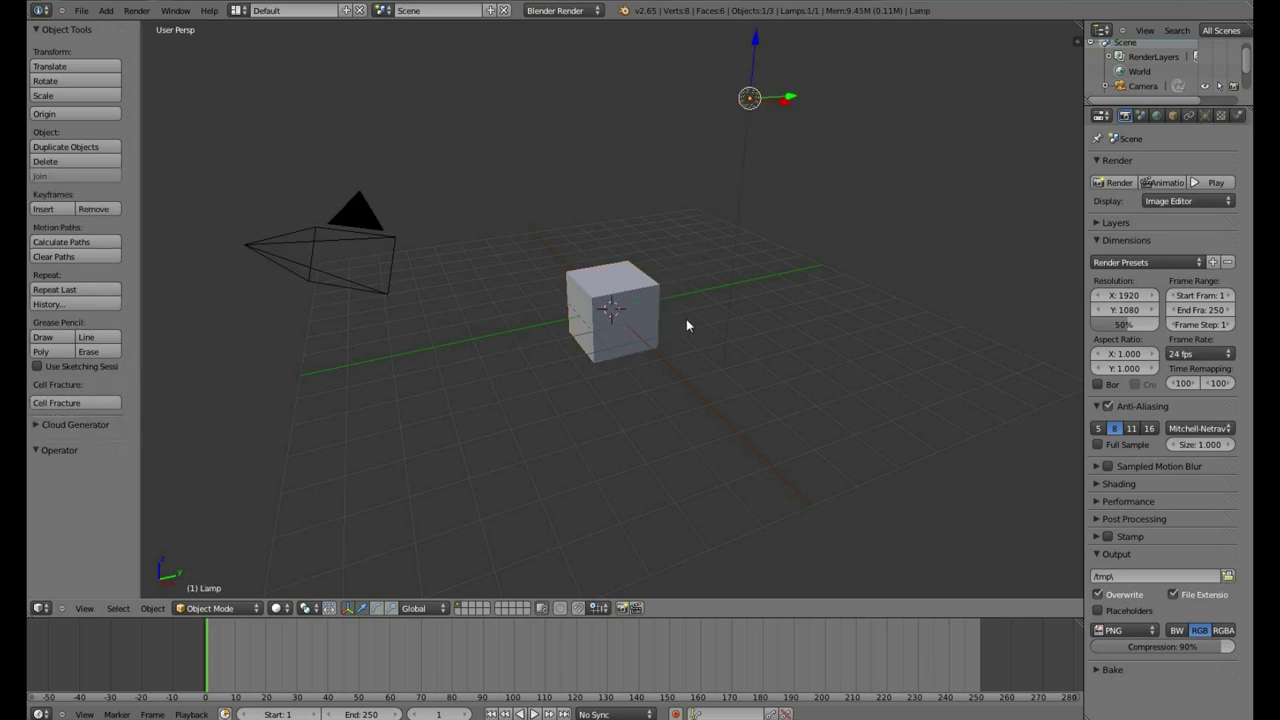
{"action": "key", "text": "x"}
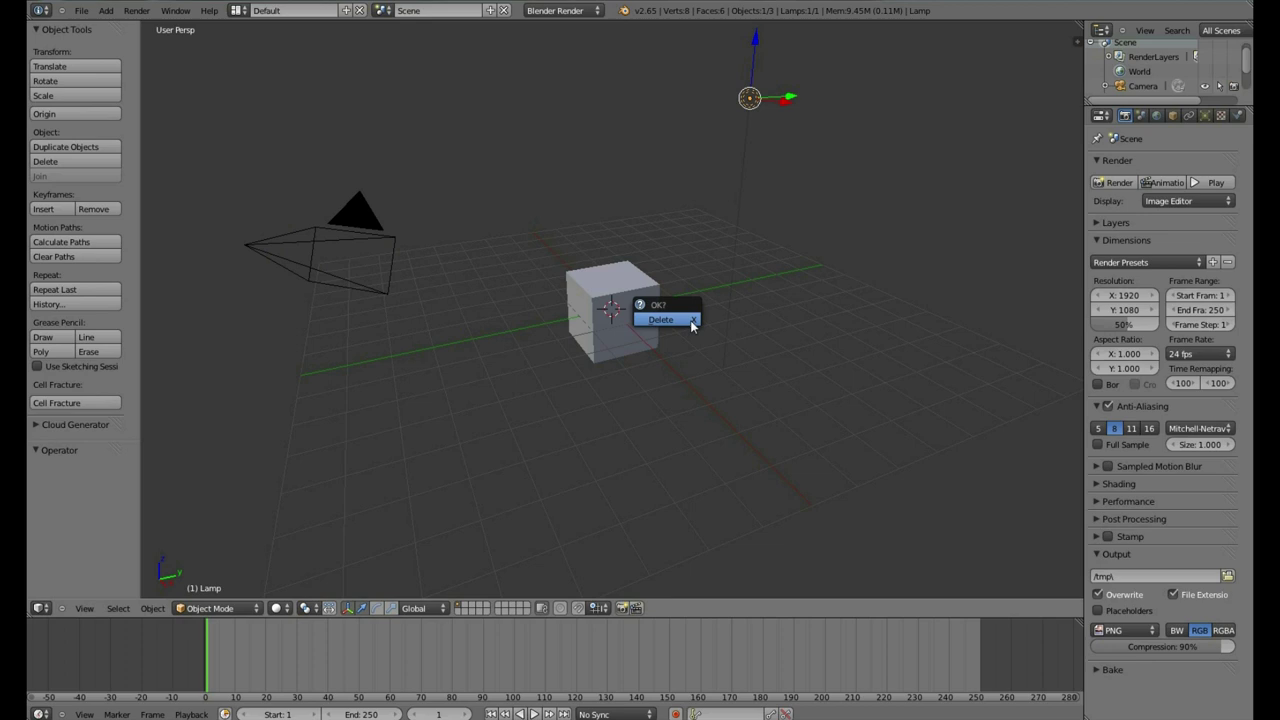
{"action": "left_click", "coordinate": [692, 319]}
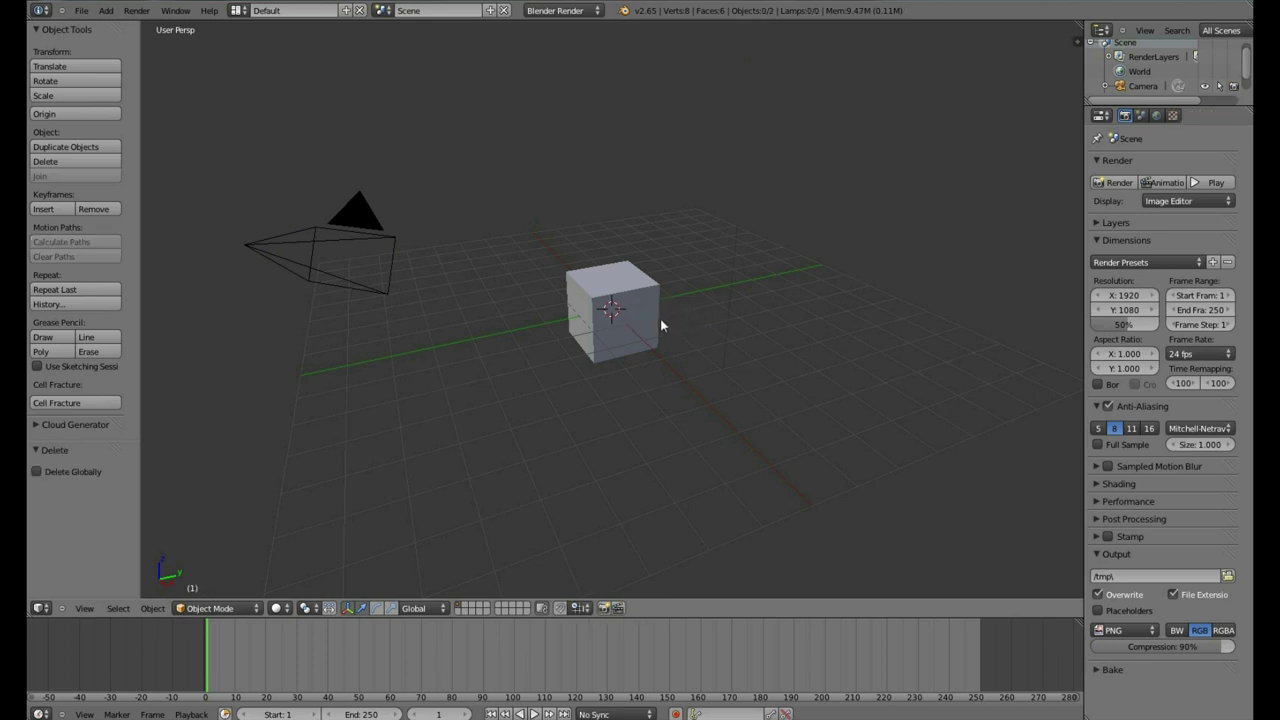
{"action": "right_click", "coordinate": [606, 318]}
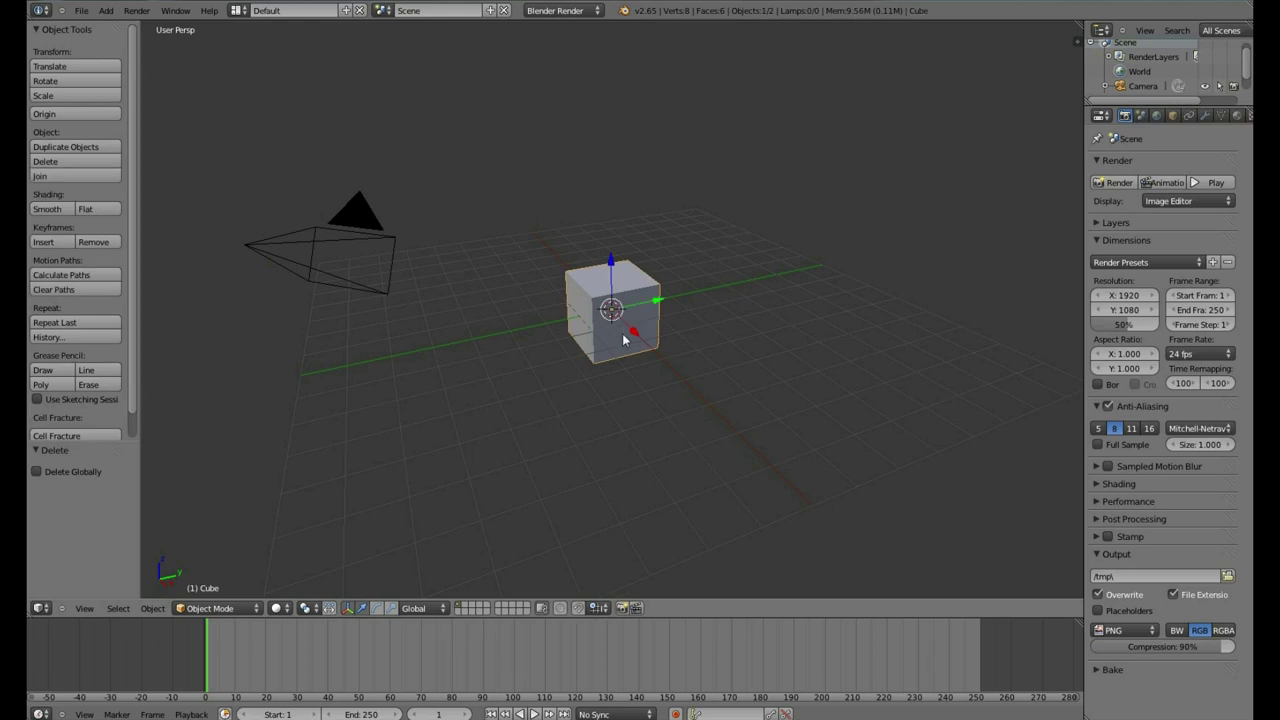
{"action": "key", "text": "x"}
{"action": "left_click", "coordinate": [612, 340]}
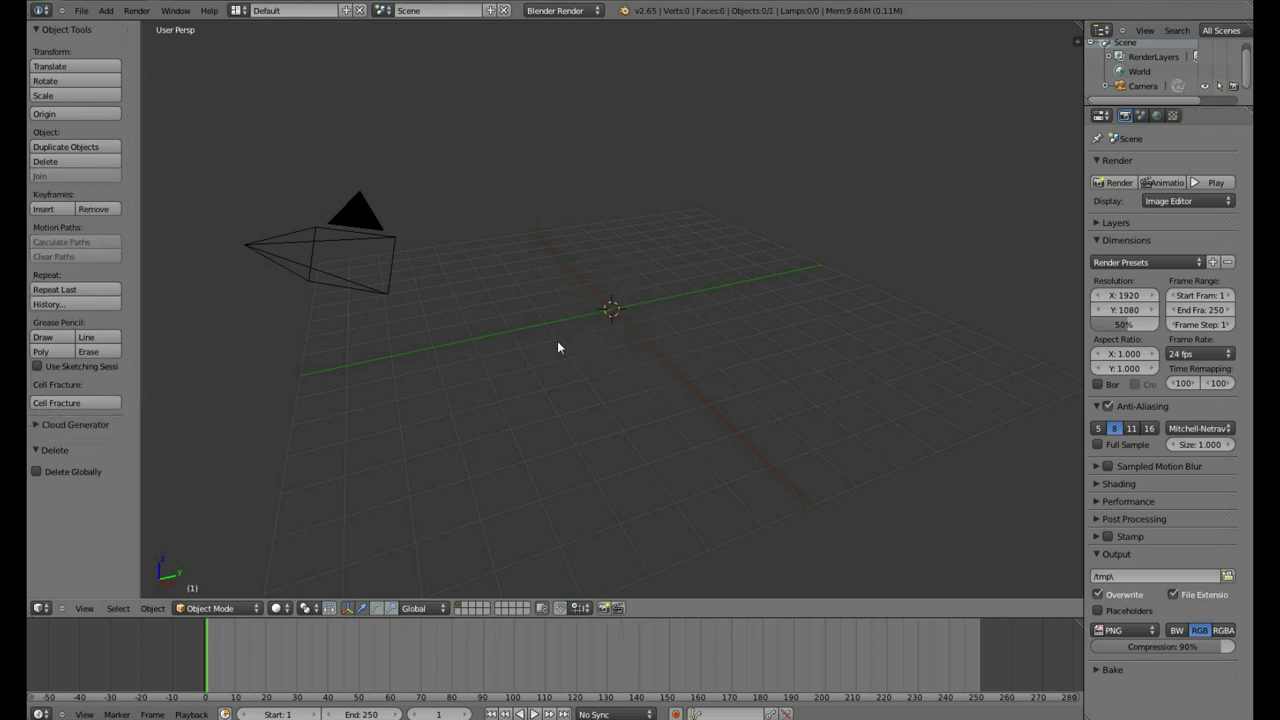
{"action": "right_click", "coordinate": [382, 293]}
{"action": "key", "text": "x"}
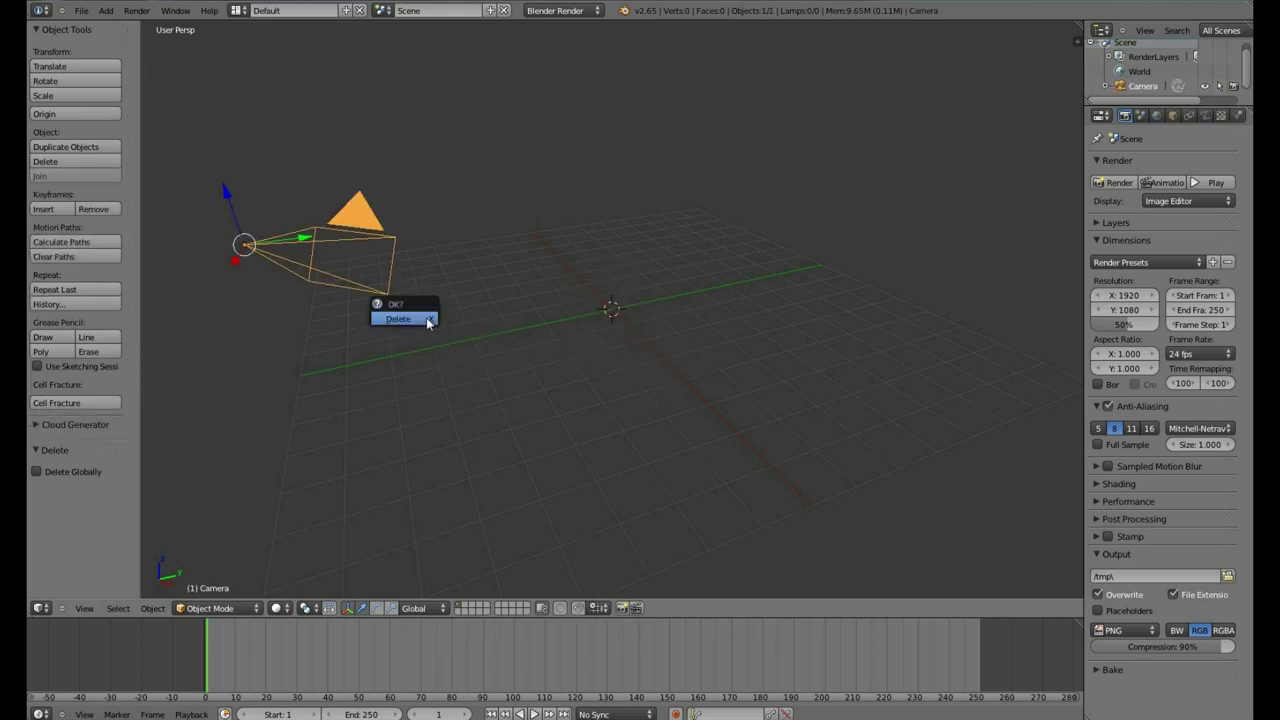
{"action": "left_click", "coordinate": [428, 320]}
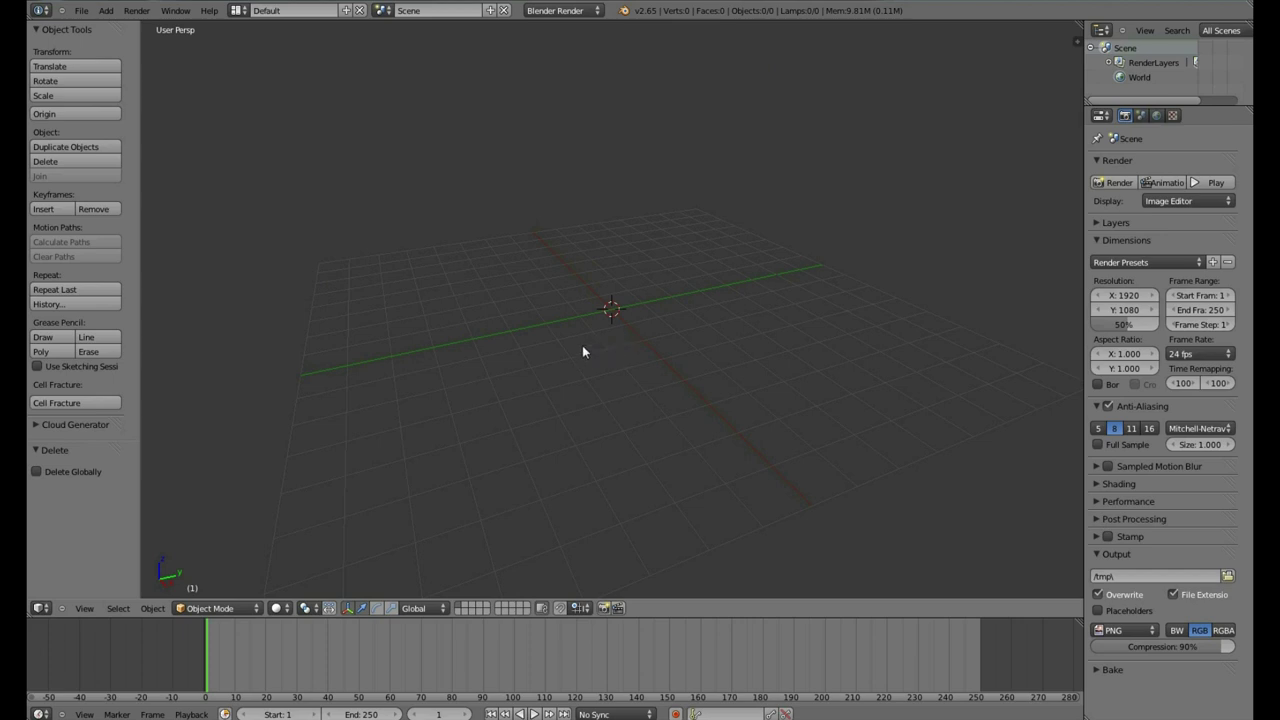
Add a new cube mesh at the centre of the empty scene
{"action": "key", "text": "shift+a"}
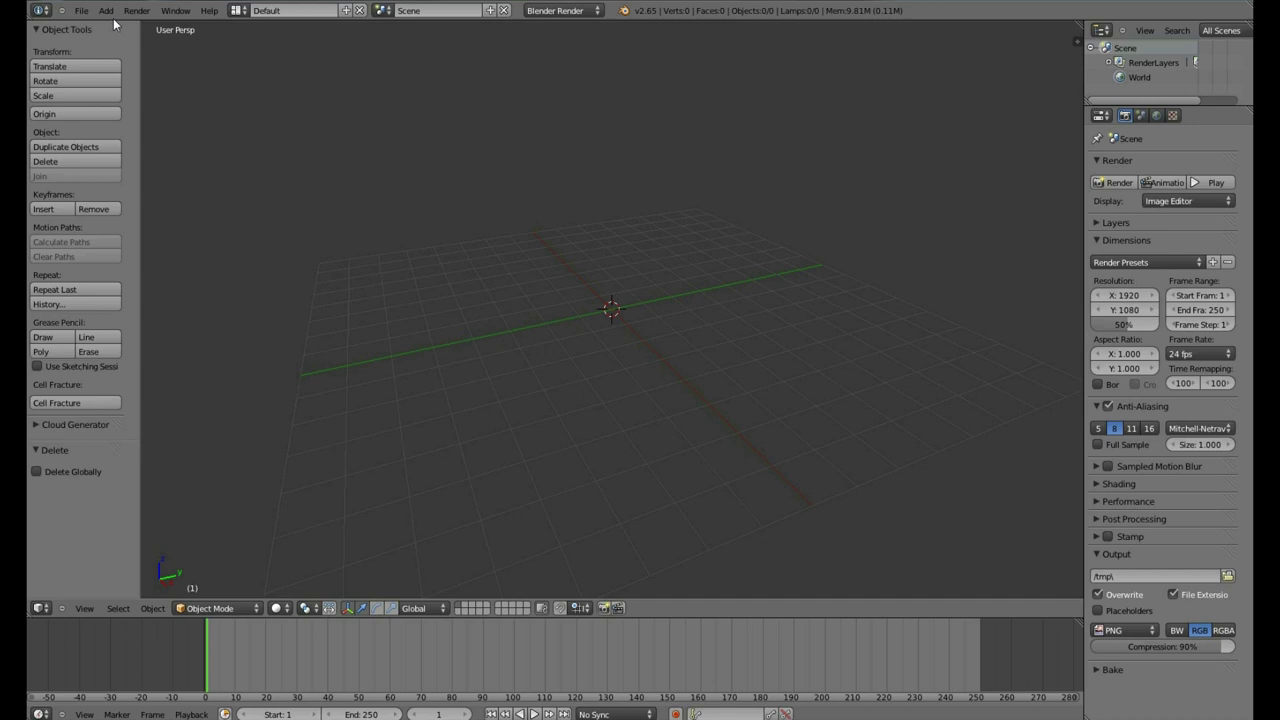
{"action": "left_click", "coordinate": [110, 14]}
{"action": "mouse_move", "coordinate": [114, 26]}
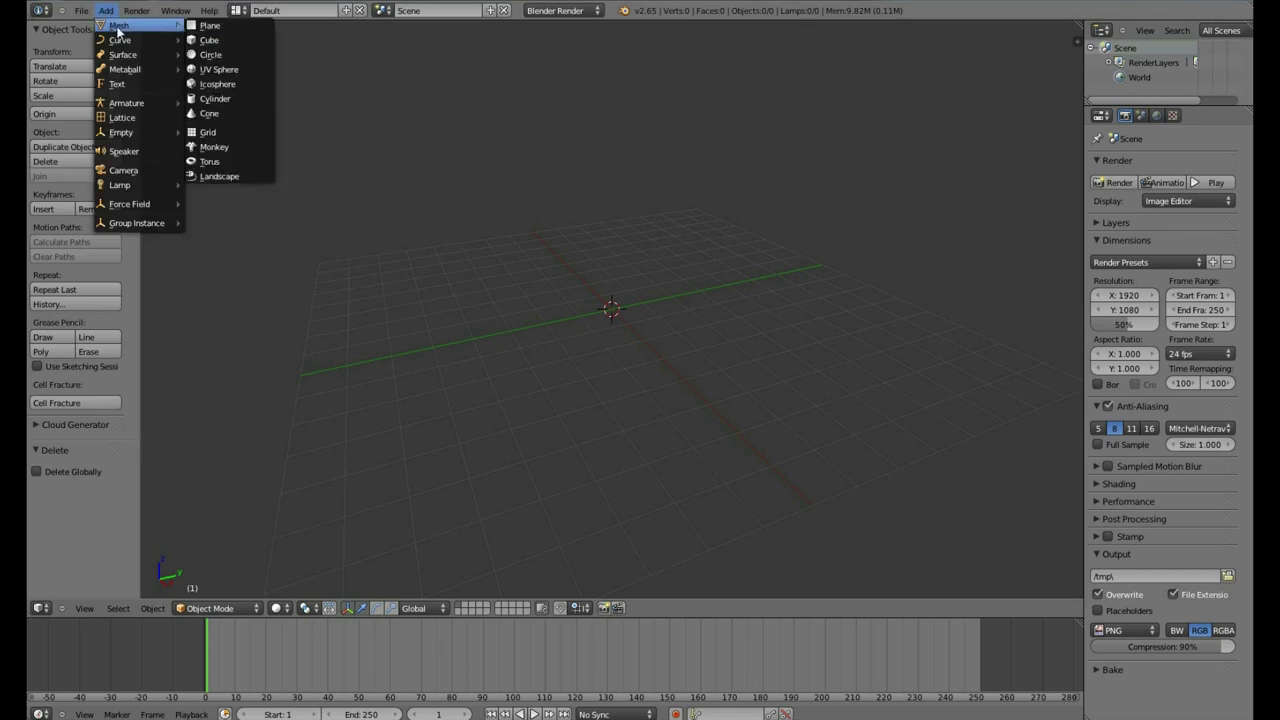
{"action": "left_click", "coordinate": [210, 41]}
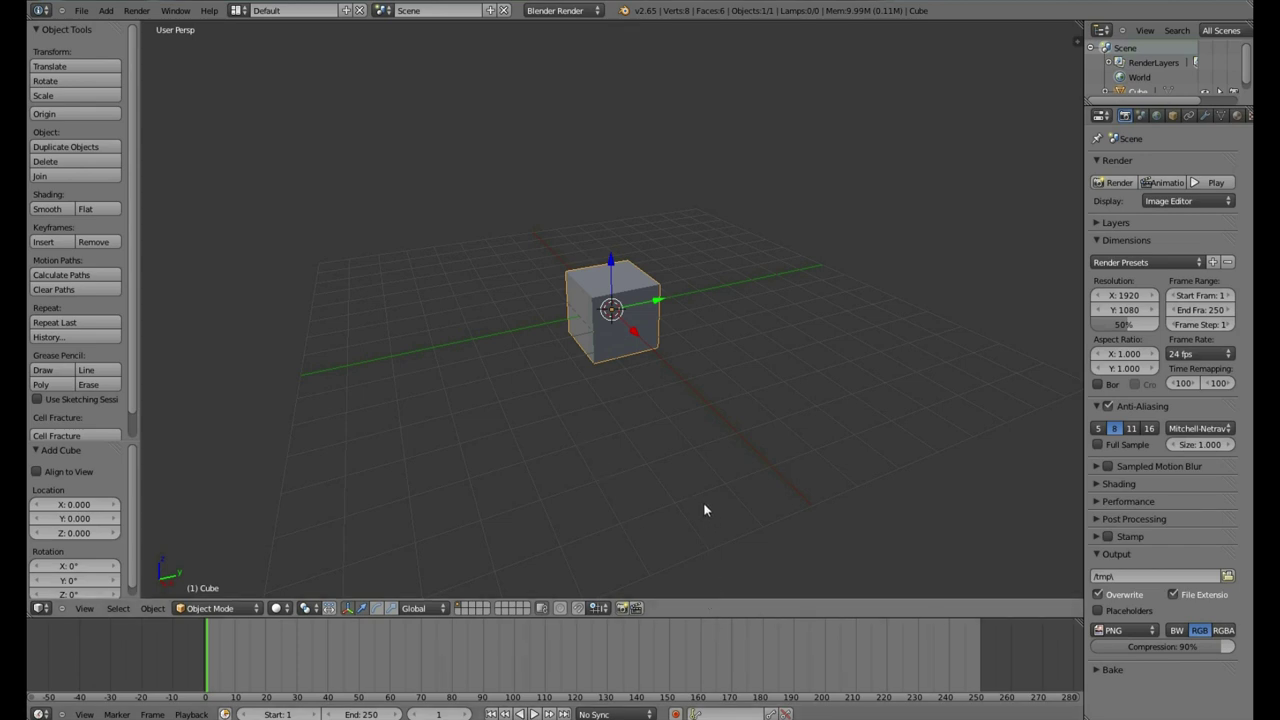
Examine the new cube close up and from a distance by orbiting, zooming and panning around it
{"action": "mouse_move", "coordinate": [705, 510]}
{"action": "middle_mouse_down"}
{"action": "mouse_move", "coordinate": [591, 463]}
{"action": "mouse_move", "coordinate": [591, 383]}
{"action": "mouse_move", "coordinate": [689, 374]}
{"action": "mouse_move", "coordinate": [766, 451]}
{"action": "mouse_move", "coordinate": [705, 524]}
{"action": "middle_mouse_up"}
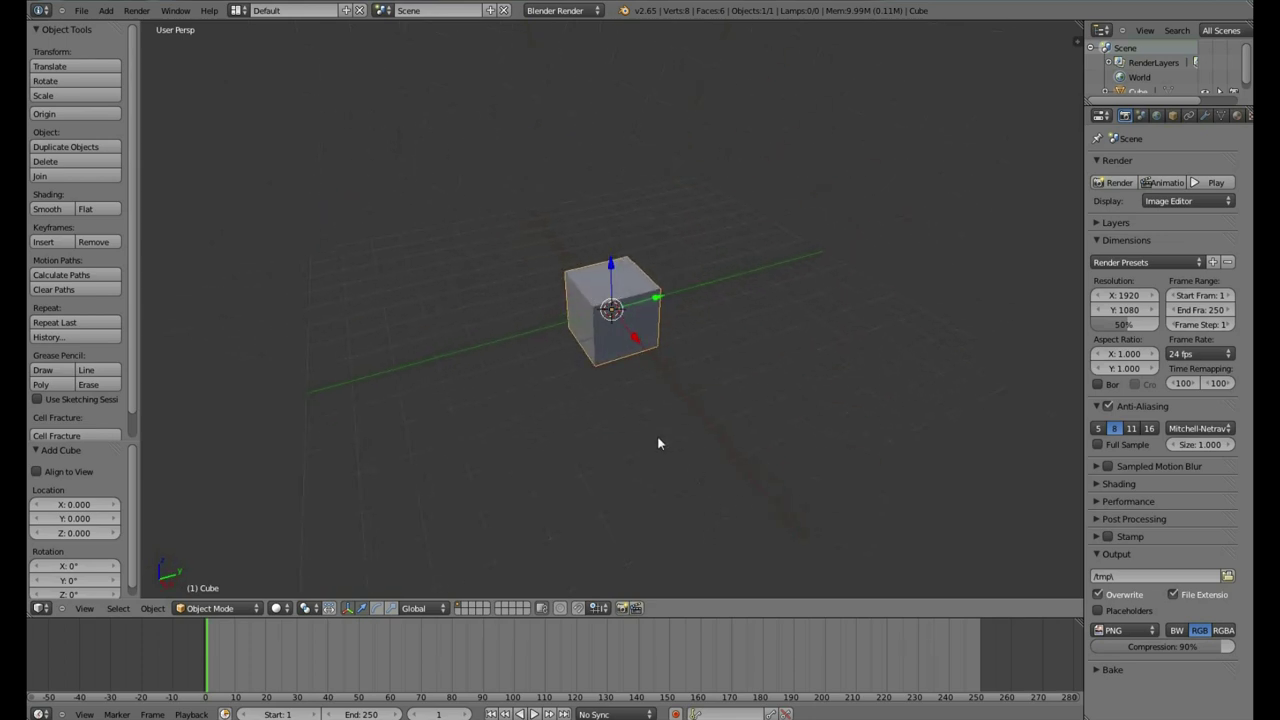
{"action": "scroll", "coordinate": [661, 443], "scroll_direction": "up", "scroll_amount": 2}
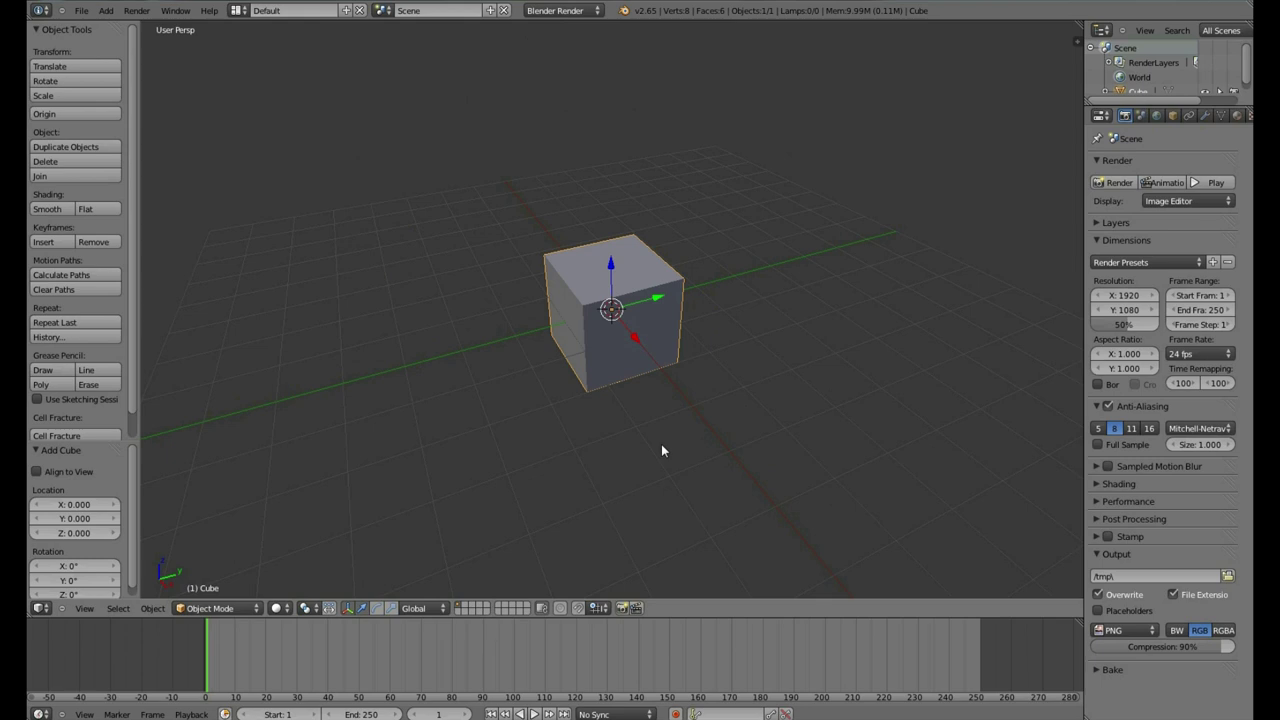
{"action": "scroll", "coordinate": [661, 444], "scroll_direction": "up", "scroll_amount": 2}
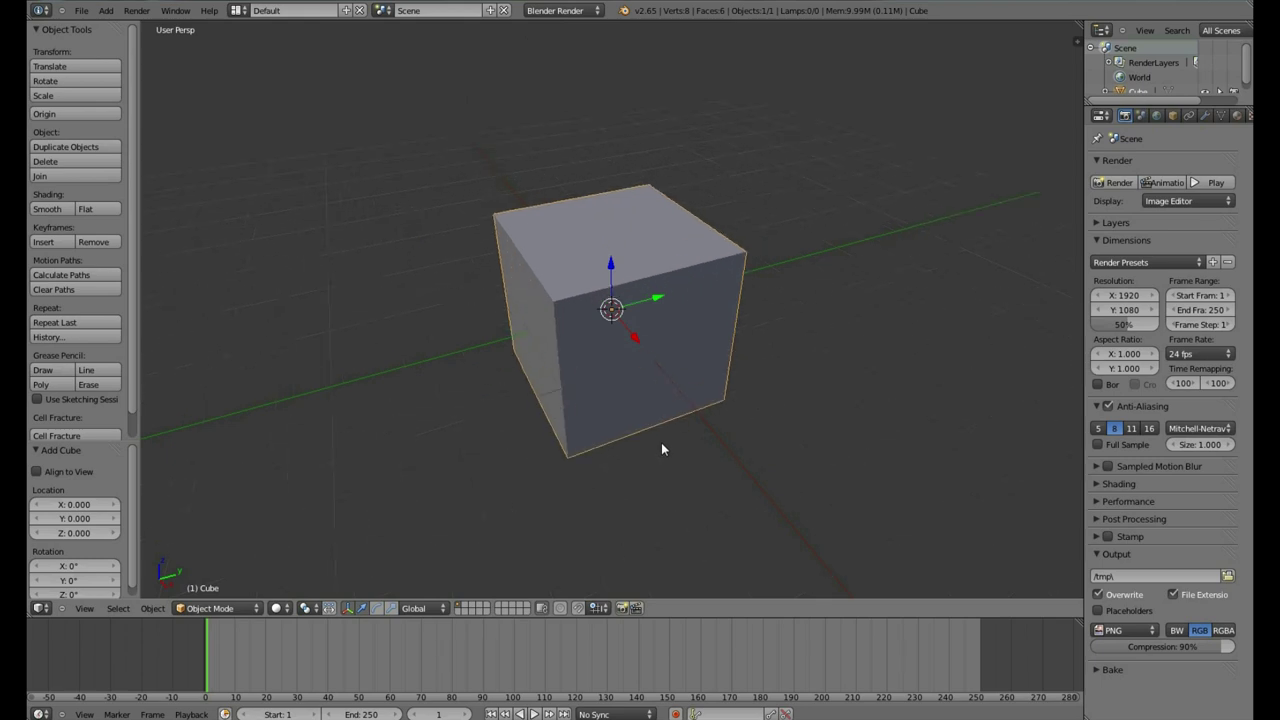
{"action": "scroll", "coordinate": [661, 442], "scroll_direction": "down", "scroll_amount": 2}
{"action": "scroll", "coordinate": [661, 448], "scroll_direction": "down", "scroll_amount": 3}
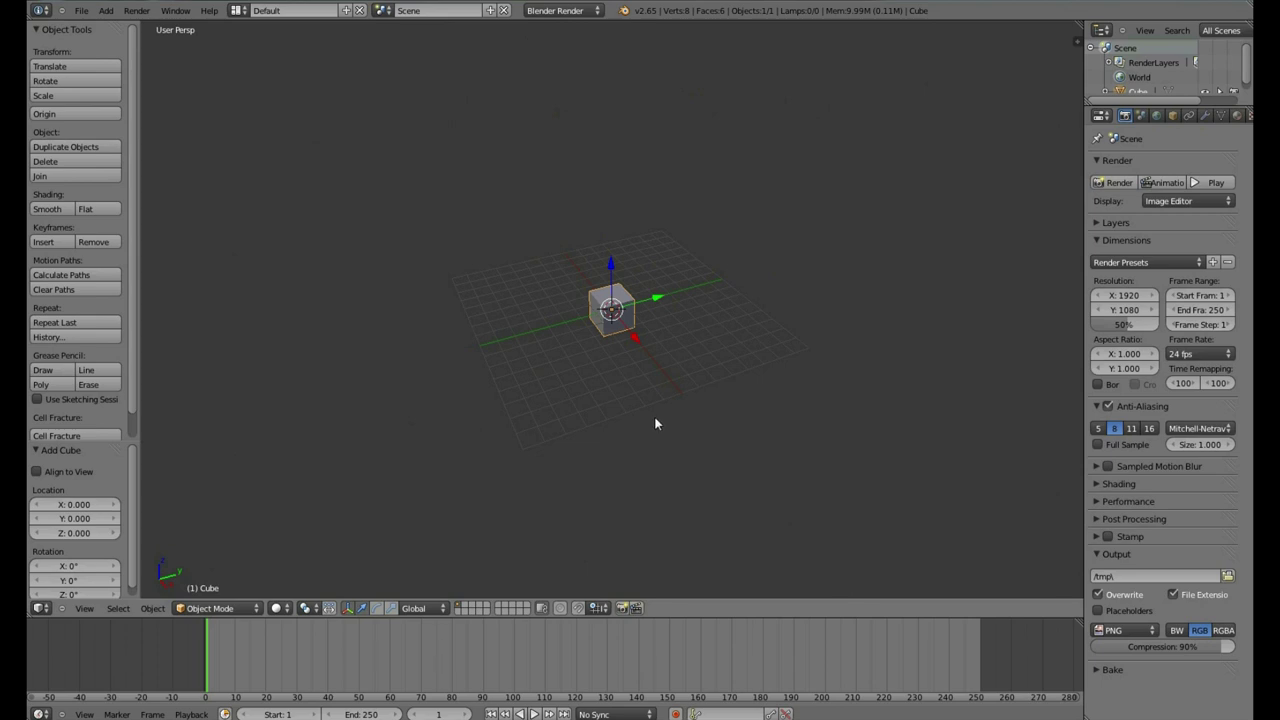
{"action": "middle_click_drag", "start_coordinate": [655, 425], "coordinate": [689, 437]}
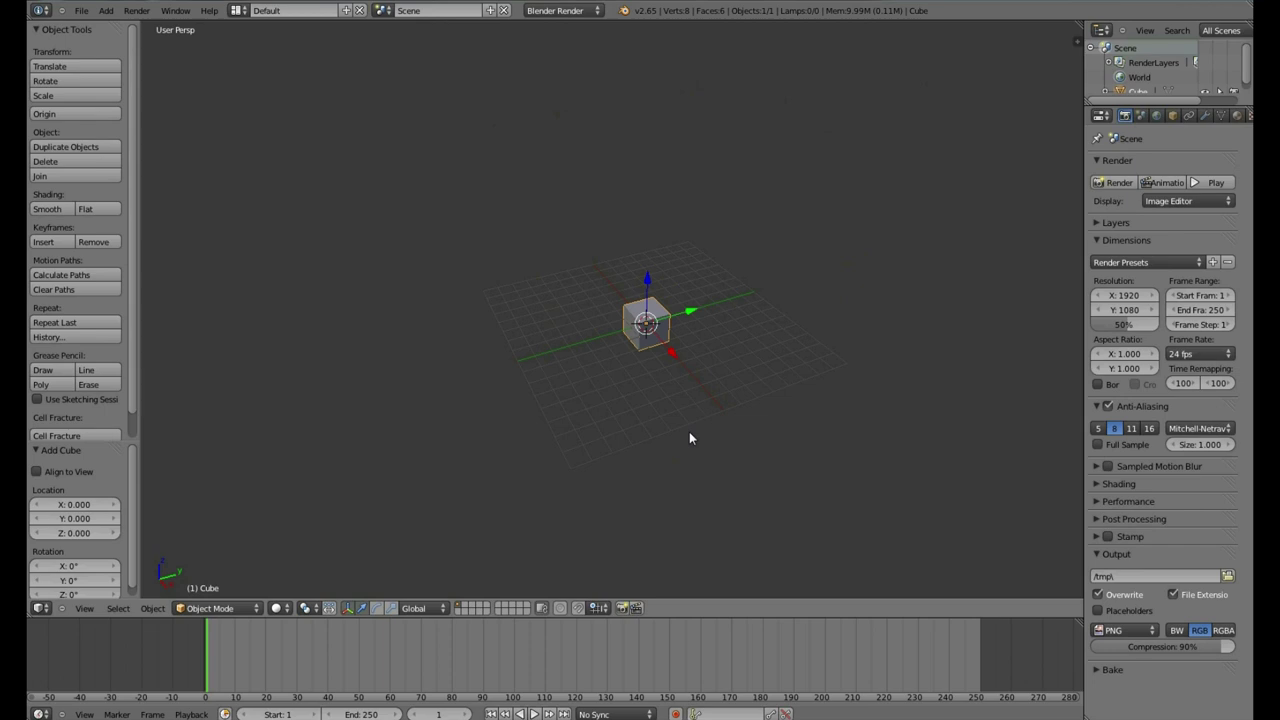
{"action": "scroll", "coordinate": [698, 436], "scroll_direction": "up", "scroll_amount": 5}
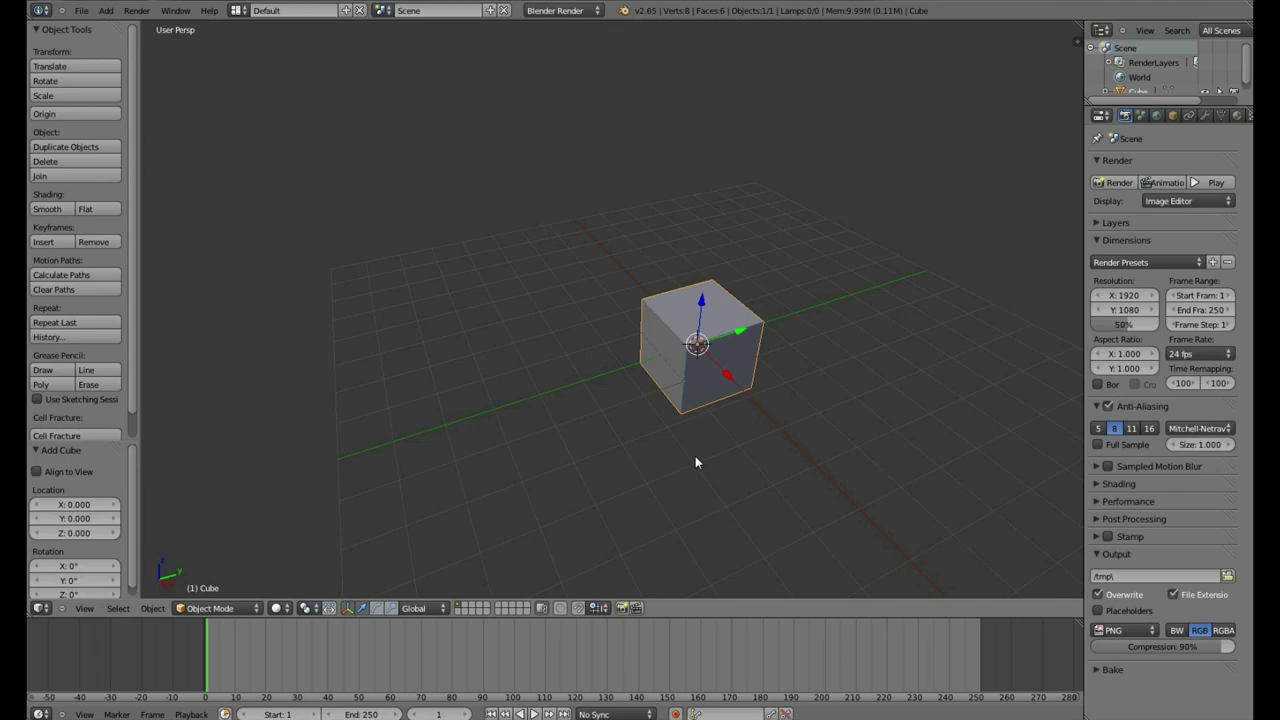
Examine the cube from the front, right and top, comparing orthographic and perspective projection from above
{"action": "key", "text": "KP_1"}
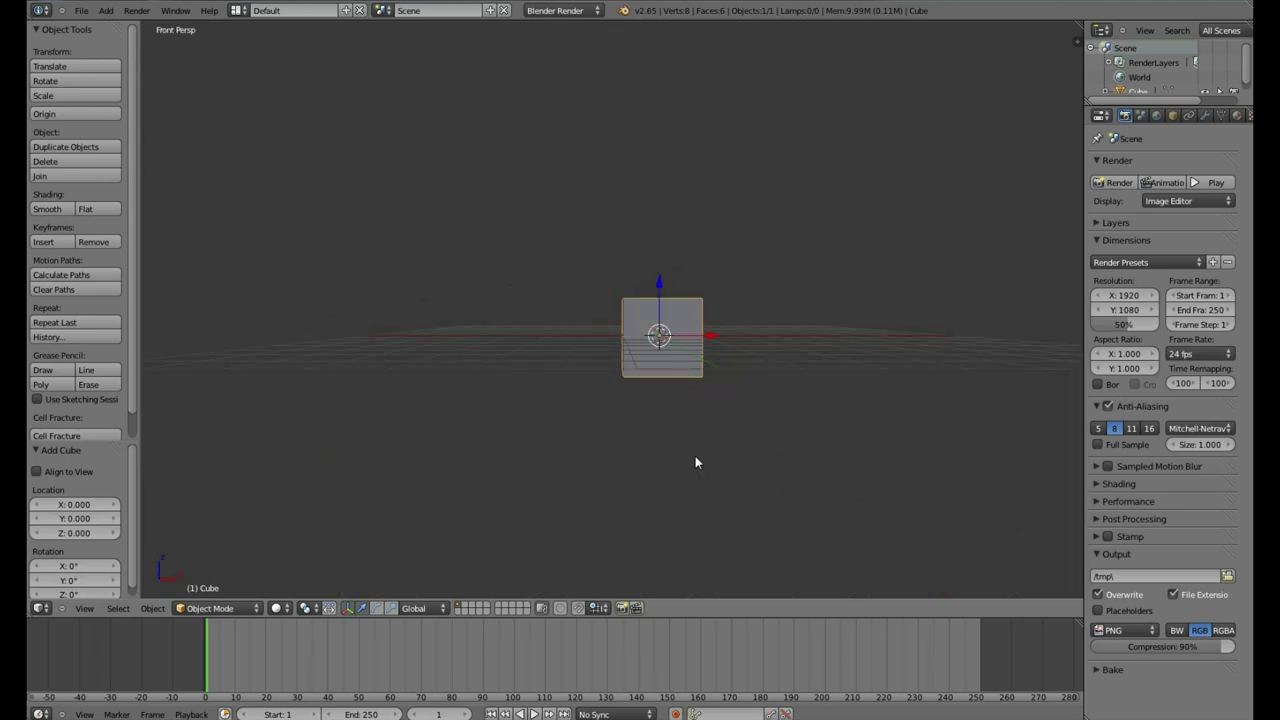
{"action": "key", "text": "KP_3"}
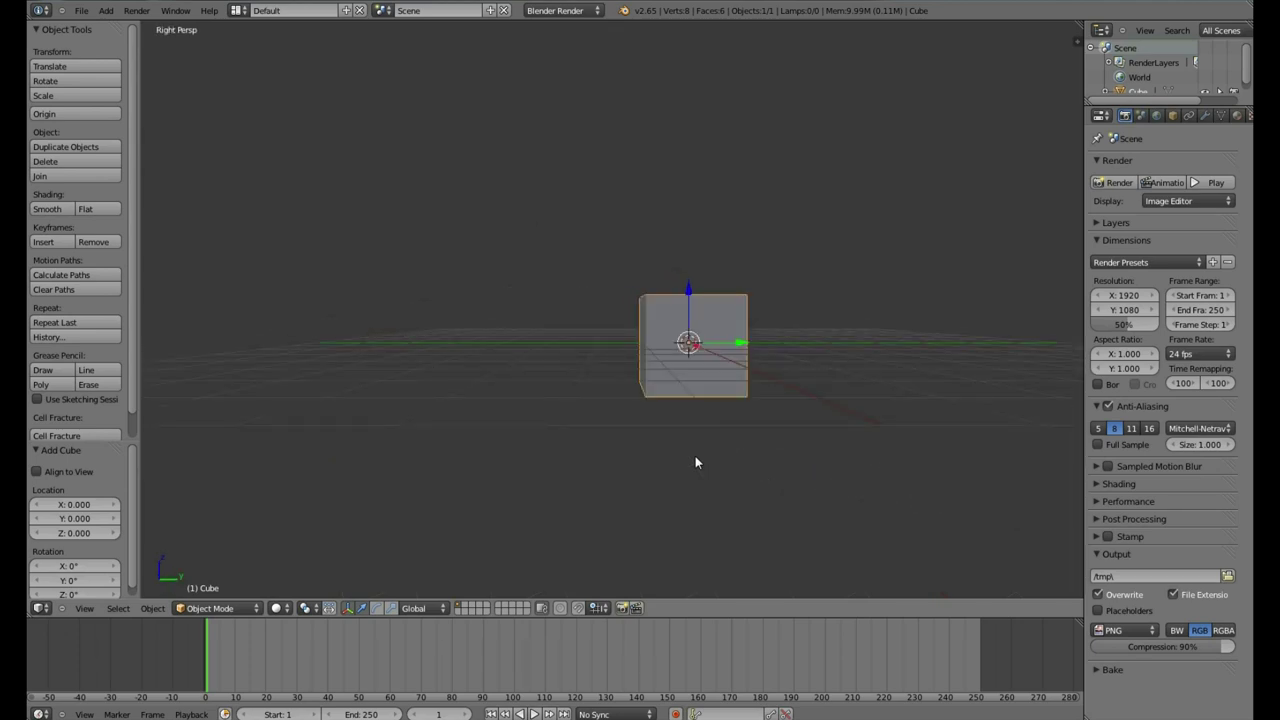
{"action": "key", "text": "KP_7"}
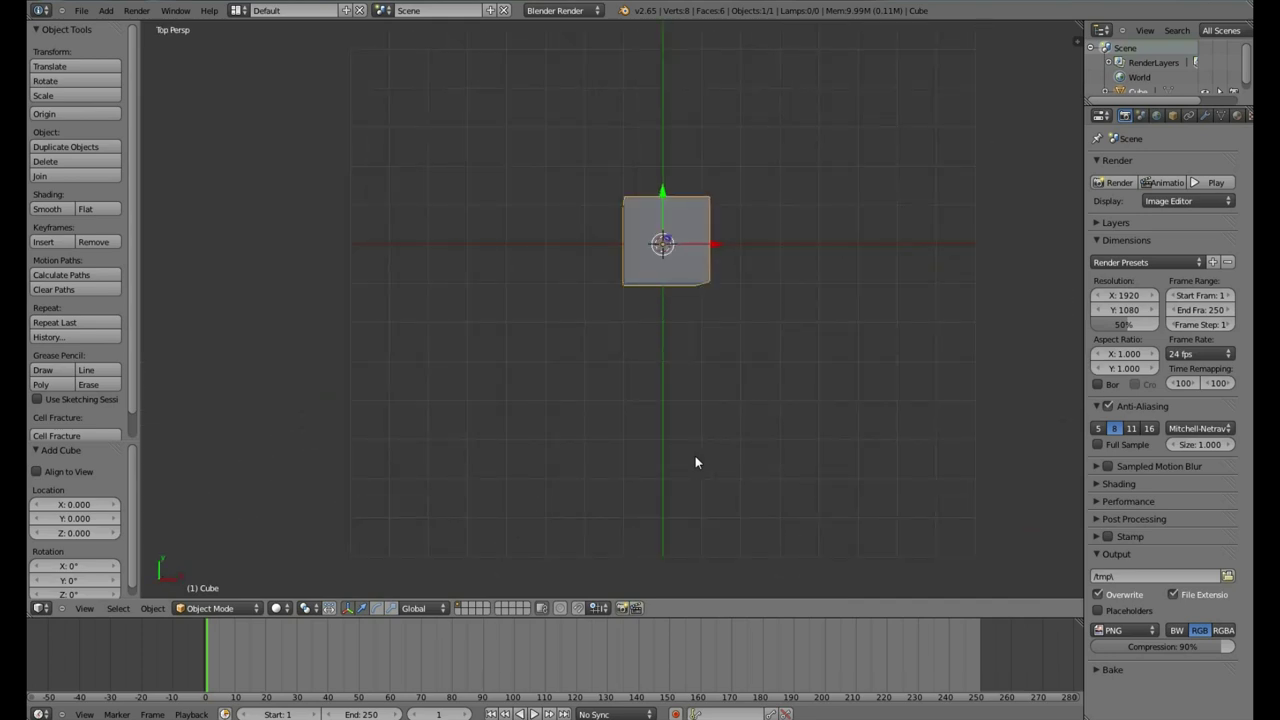
{"action": "key", "text": "KP_5"}
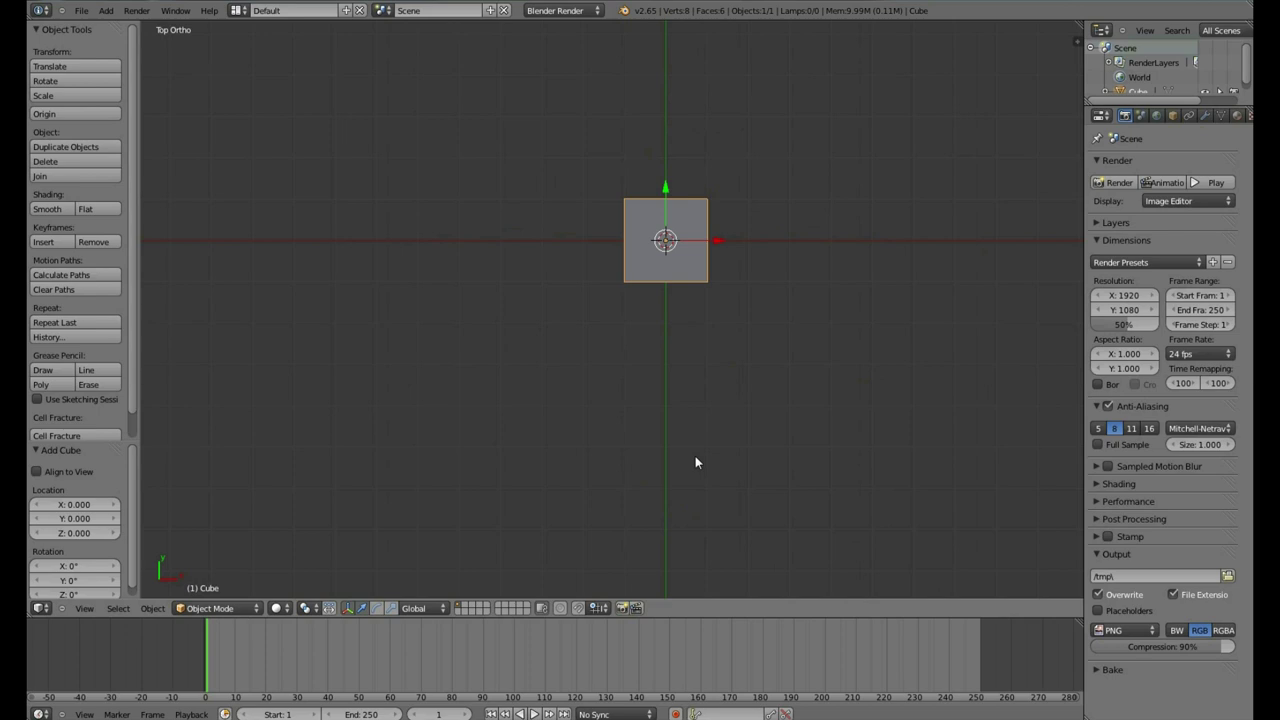
{"action": "key", "text": "KP_5"}
{"action": "key", "text": "KP_5"}
{"action": "key", "text": "KP_5"}
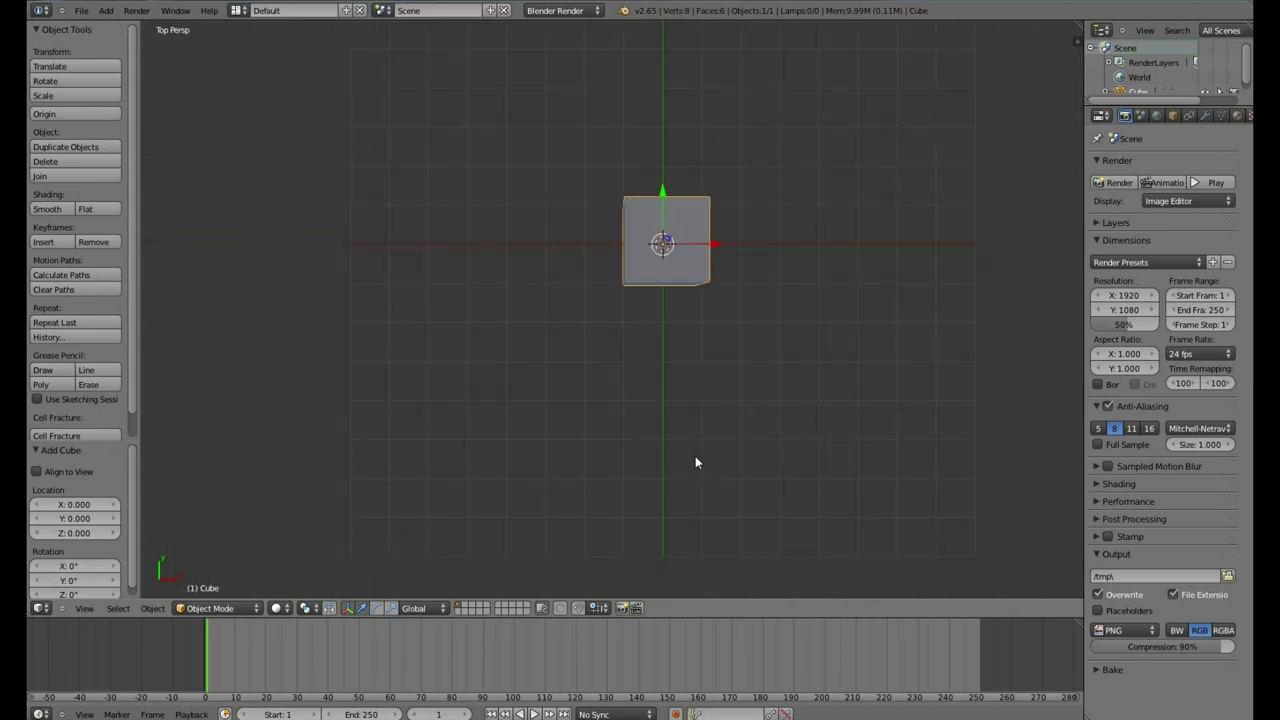
Compare the cube's perspective and orthographic projections from the right side and from the front
{"action": "key", "text": "KP_3"}
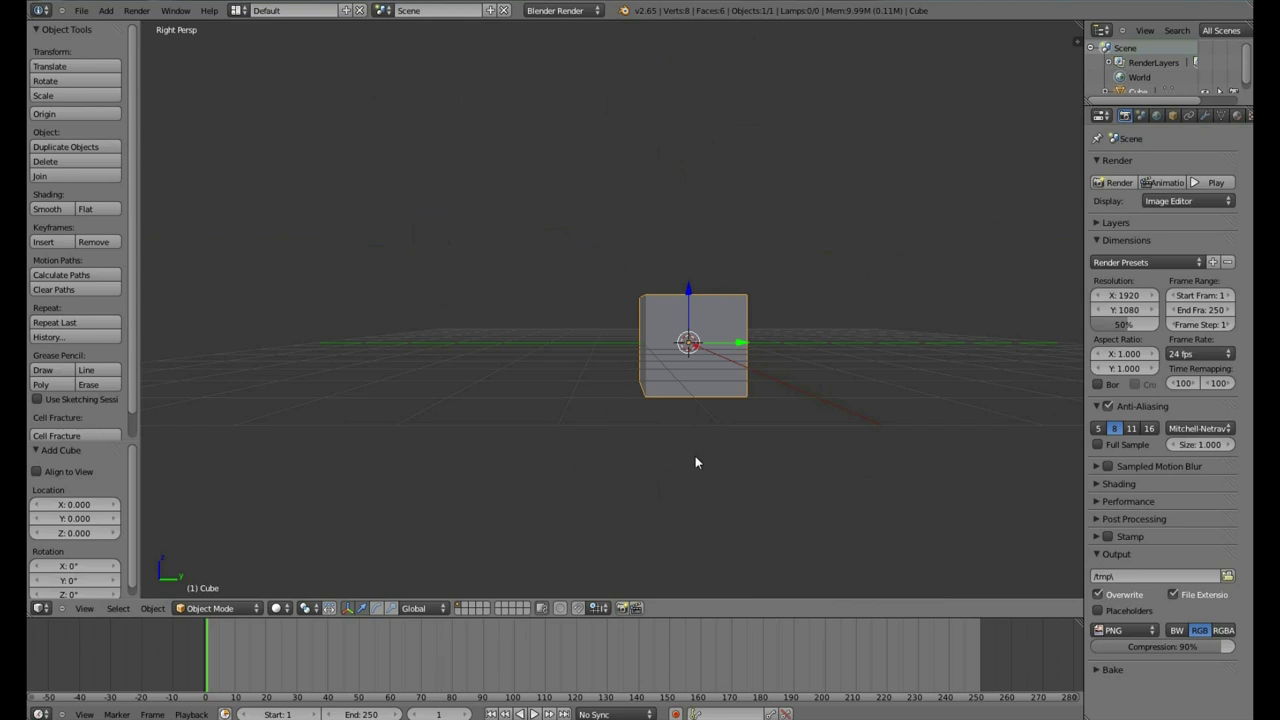
{"action": "key", "text": "KP_5"}
{"action": "key", "text": "KP_5"}
{"action": "key", "text": "KP_5"}
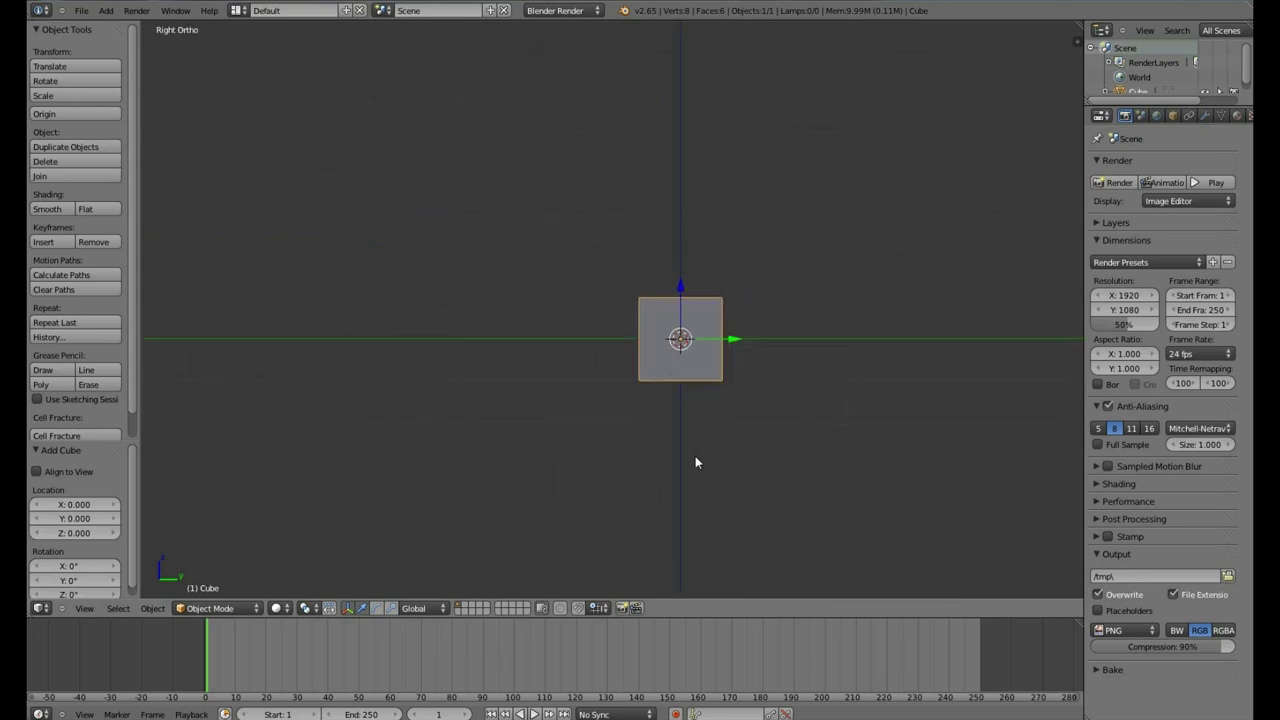
{"action": "key", "text": "KP_1"}
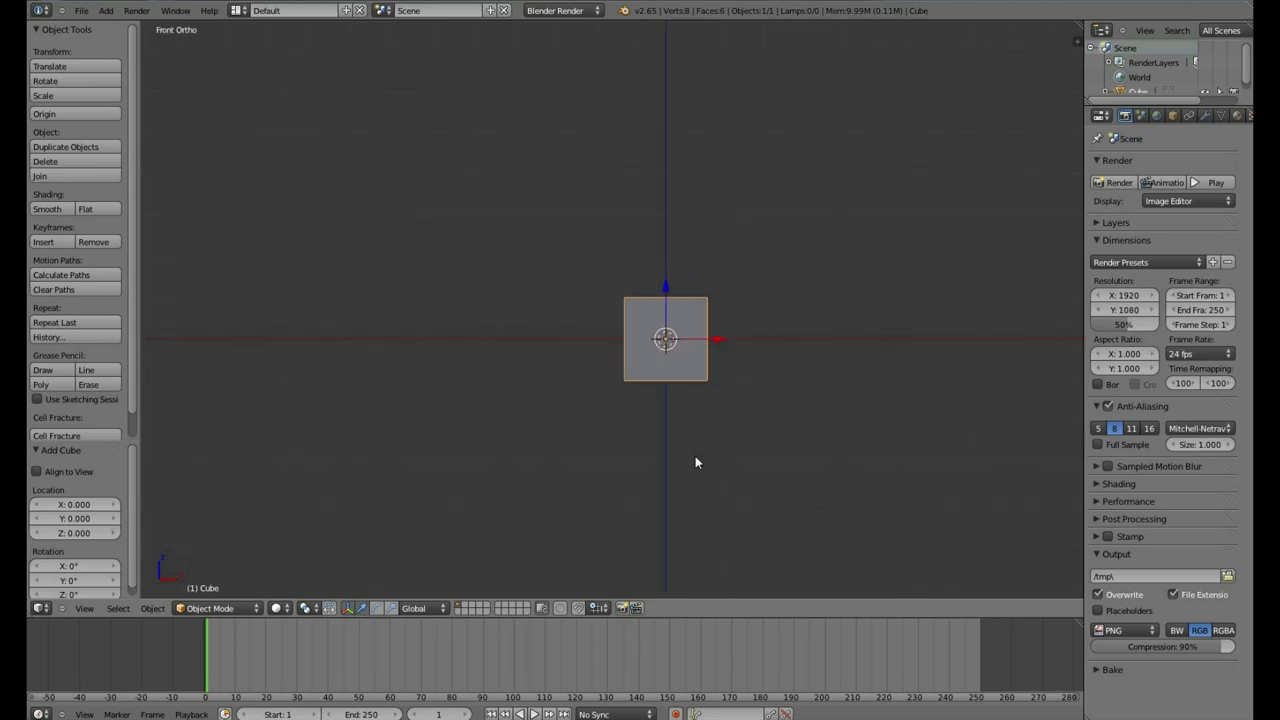
{"action": "key", "text": "KP_5"}
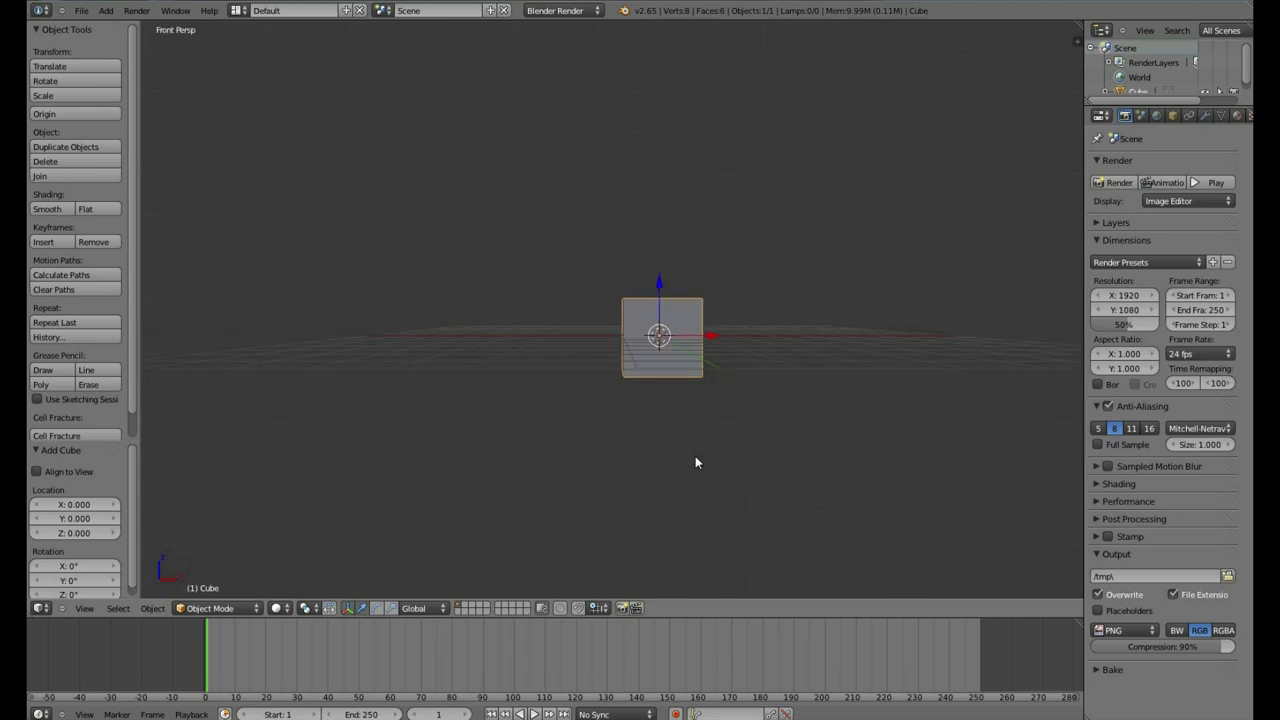
{"action": "key", "text": "KP_5"}
{"action": "key", "text": "KP_5"}
Turn the cube so that one corner faces the viewer and switch it to Edit Mode
{"action": "middle_click_drag", "start_coordinate": [545, 347], "coordinate": [626, 408]}
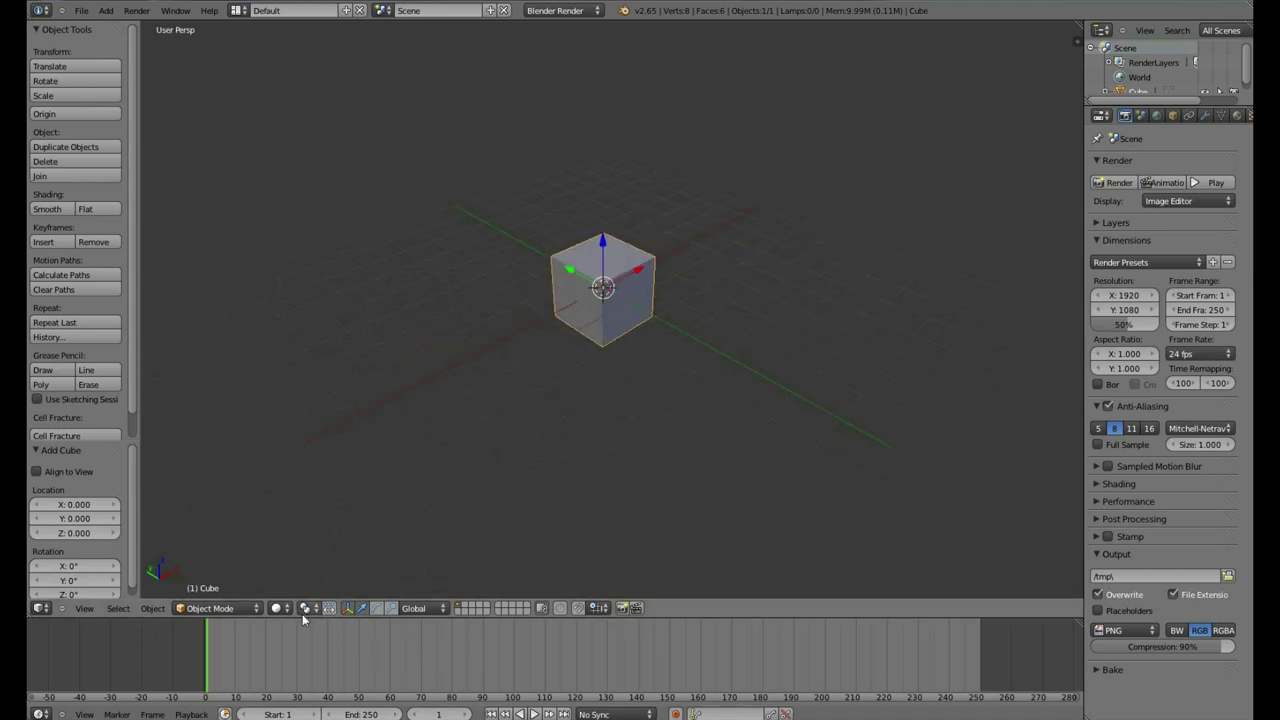
{"action": "left_click", "coordinate": [240, 610]}
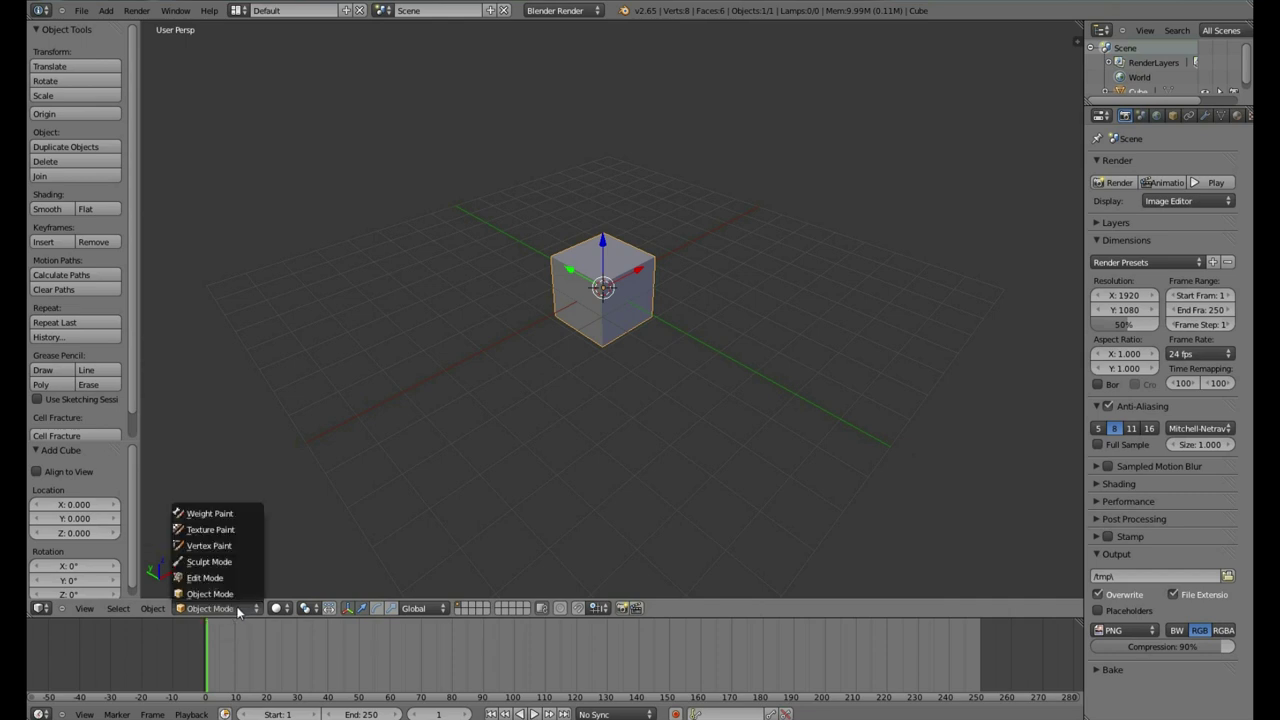
{"action": "left_click", "coordinate": [230, 578]}
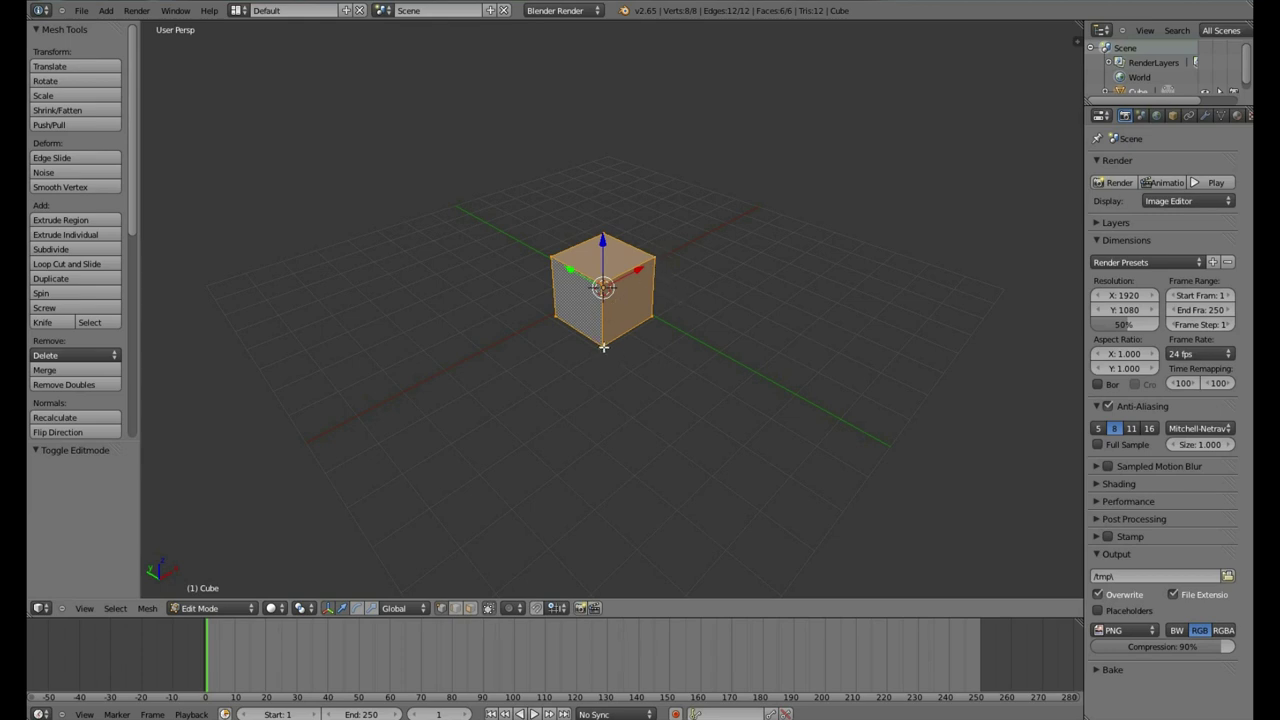
Select several of the cube's corner vertices one at a time
{"action": "right_click", "coordinate": [604, 348]}
{"action": "right_click", "coordinate": [601, 284]}
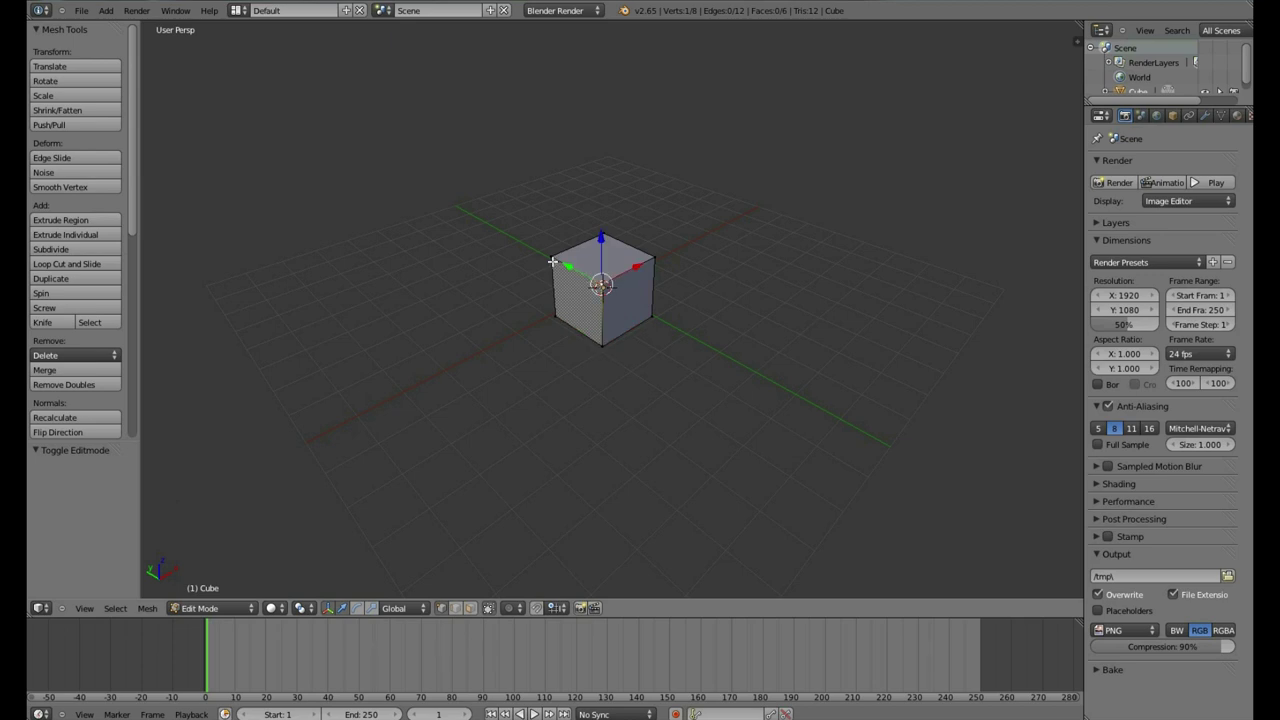
{"action": "right_click", "coordinate": [552, 257]}
{"action": "right_click", "coordinate": [645, 257]}
Select three vertices of the cube's right visible face together: its lower outer corner and both ends of the nearest vertical edge
{"action": "right_click", "coordinate": [652, 315]}
{"action": "right_click", "coordinate": [604, 343], "text": "shift"}
{"action": "right_click", "coordinate": [597, 284], "text": "shift"}
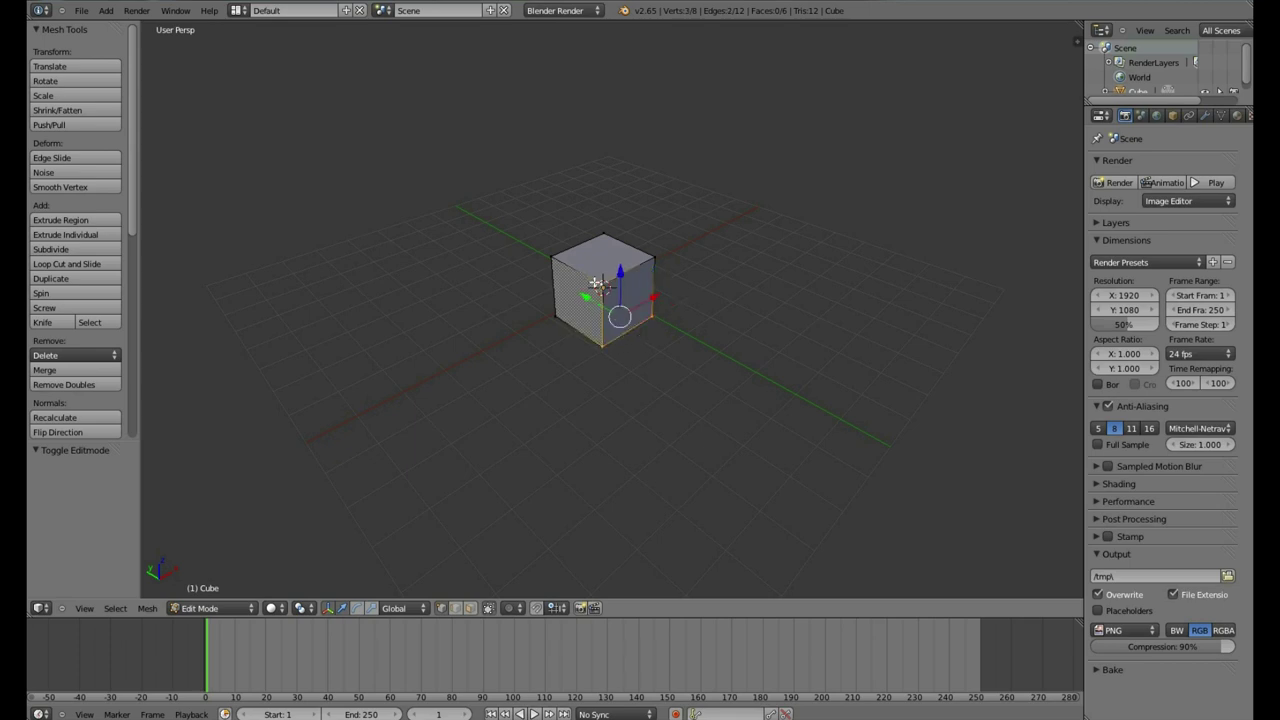
Complete the selection of the cube's right visible face with its upper outer corner, and try moving the face freely
{"action": "right_click", "coordinate": [656, 258], "text": "shift"}
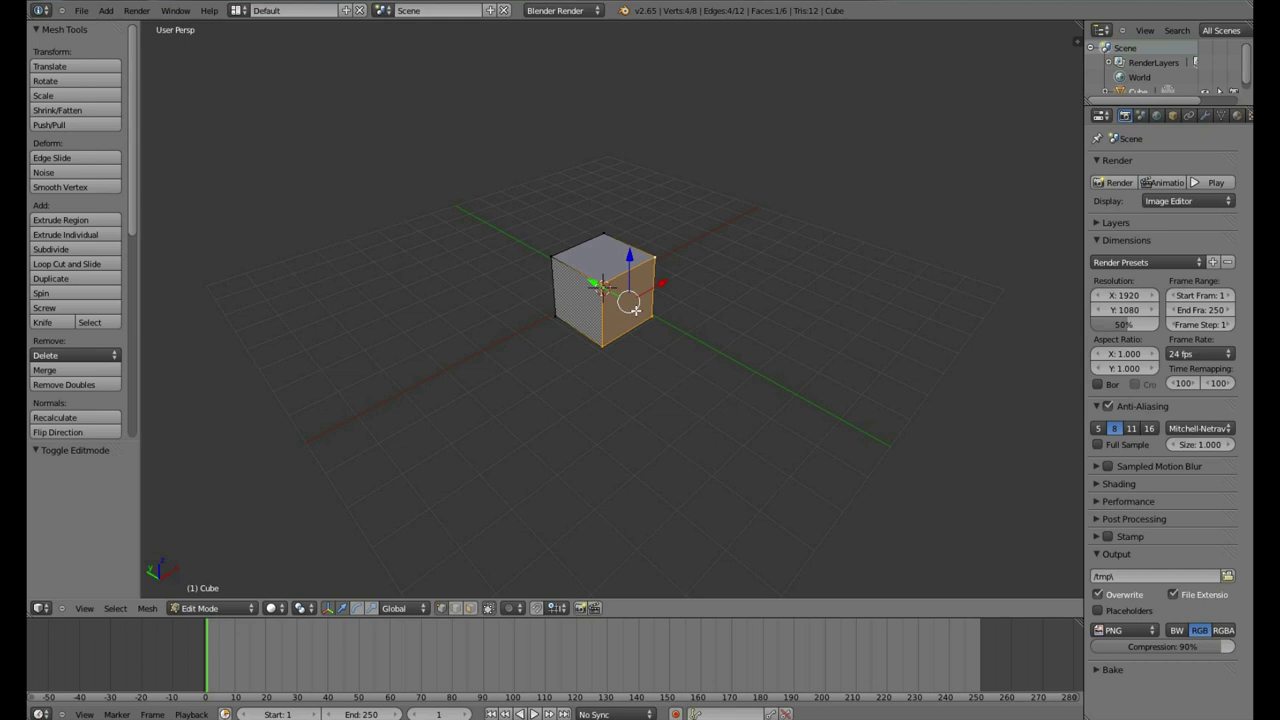
{"action": "left_click_drag", "start_coordinate": [635, 310], "coordinate": [600, 372]}
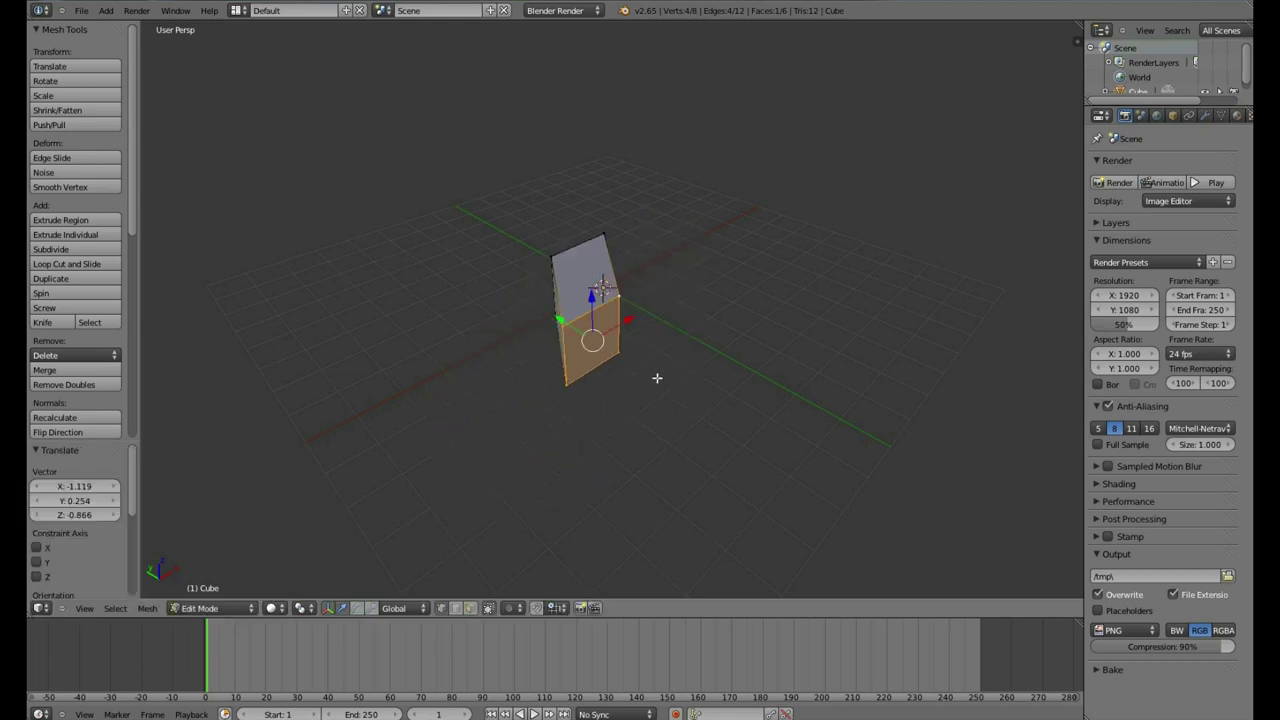
{"action": "key", "text": "ctrl+z"}
Try moving the selected face about -0.14 units along the Y axis, and undo the move
{"action": "scroll", "coordinate": [626, 382], "scroll_direction": "up", "scroll_amount": 2}
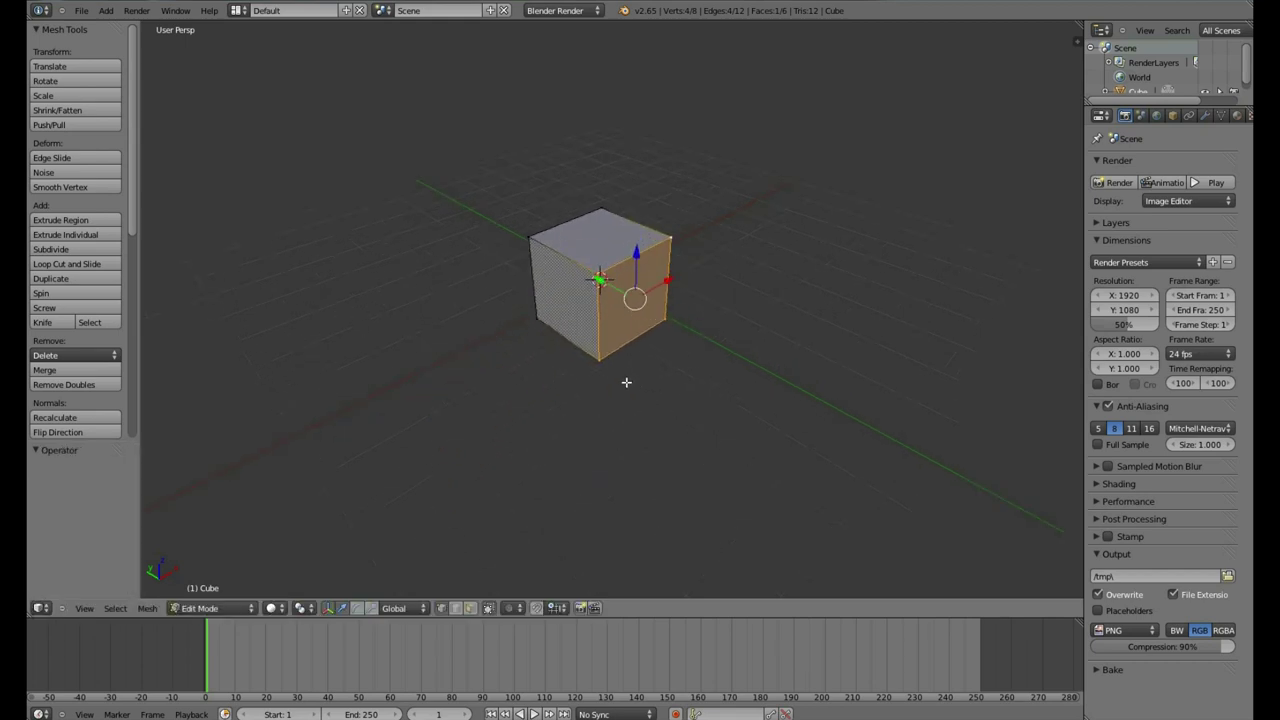
{"action": "middle_click_drag", "start_coordinate": [617, 318], "coordinate": [612, 300]}
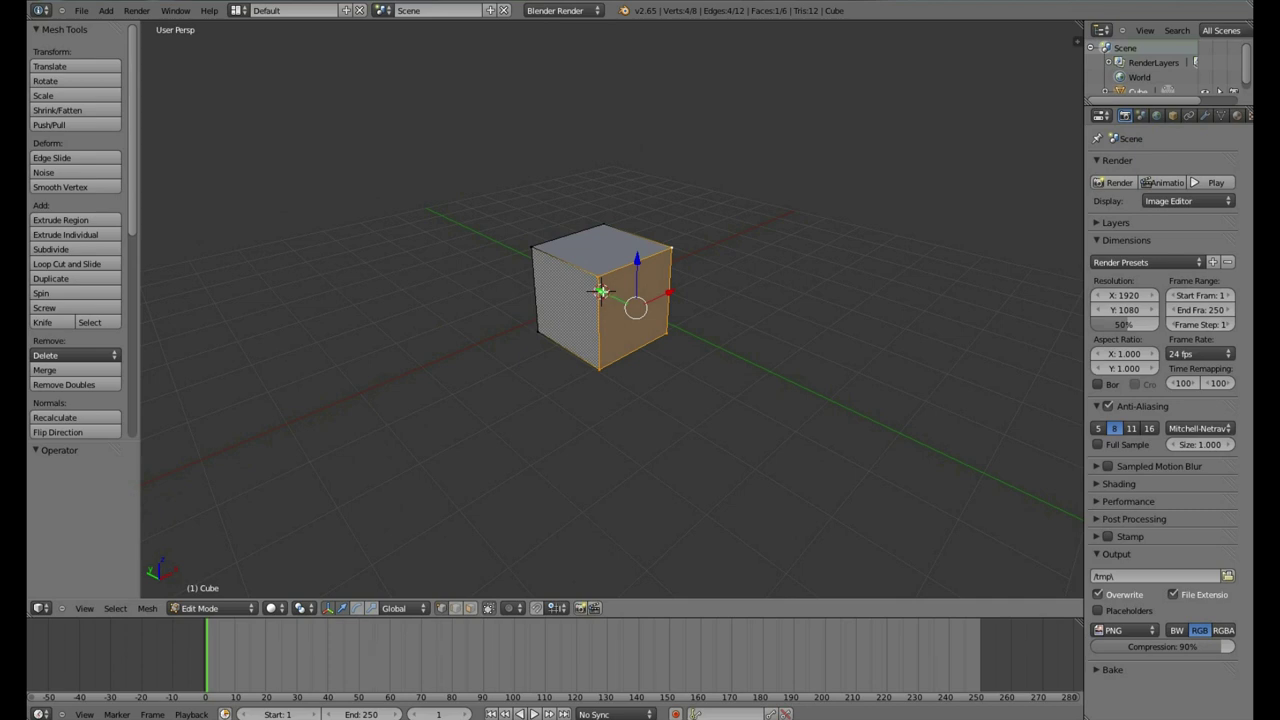
{"action": "key", "text": "e"}
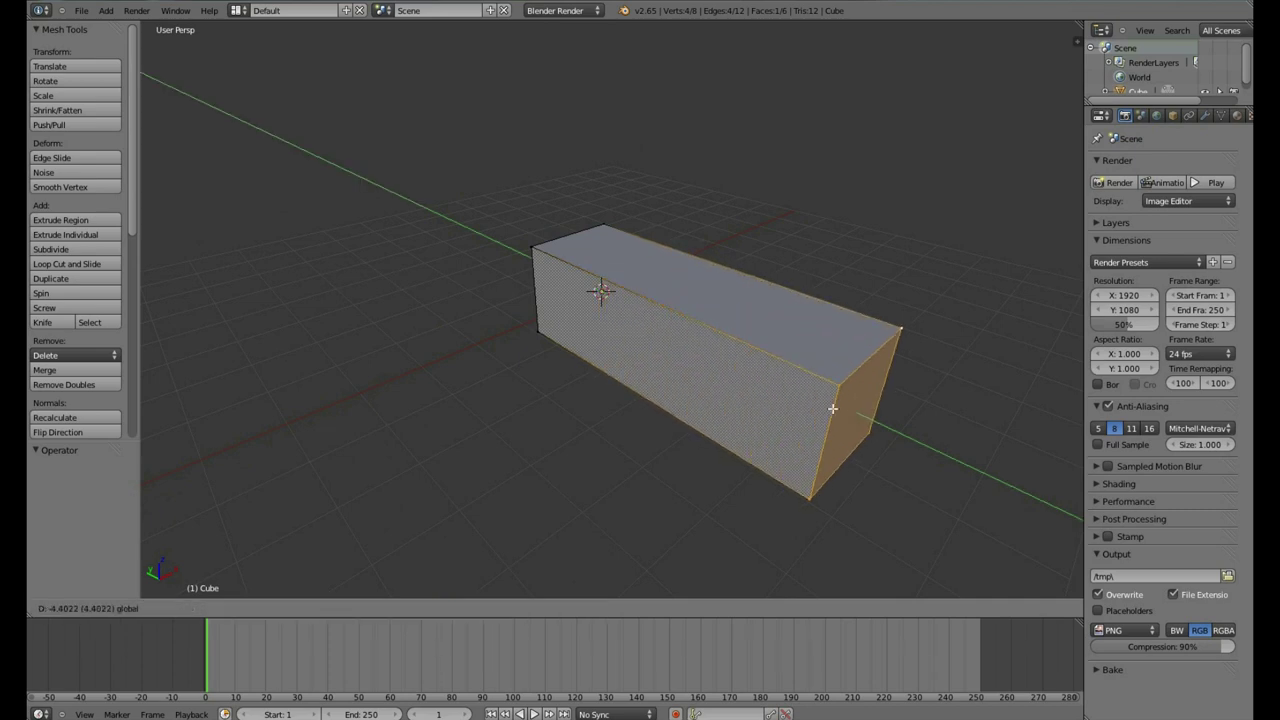
{"action": "left_click", "coordinate": [702, 380]}
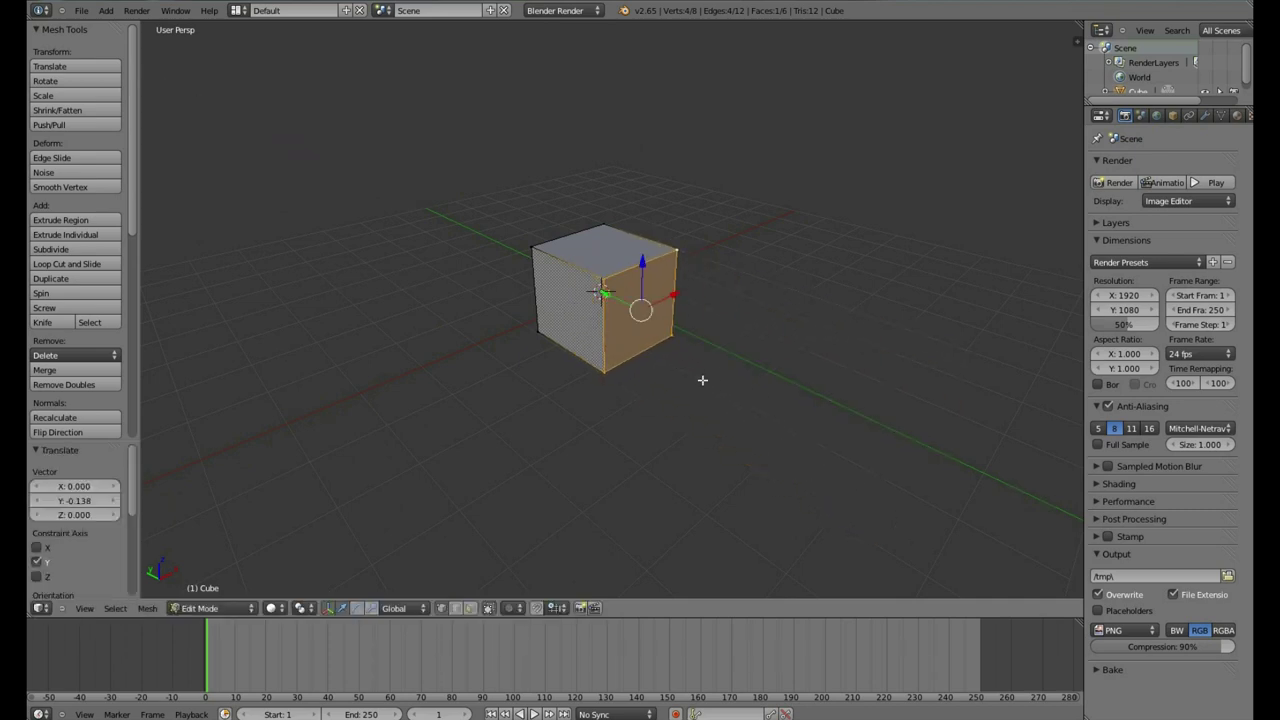
{"action": "key", "text": "ctrl+z"}
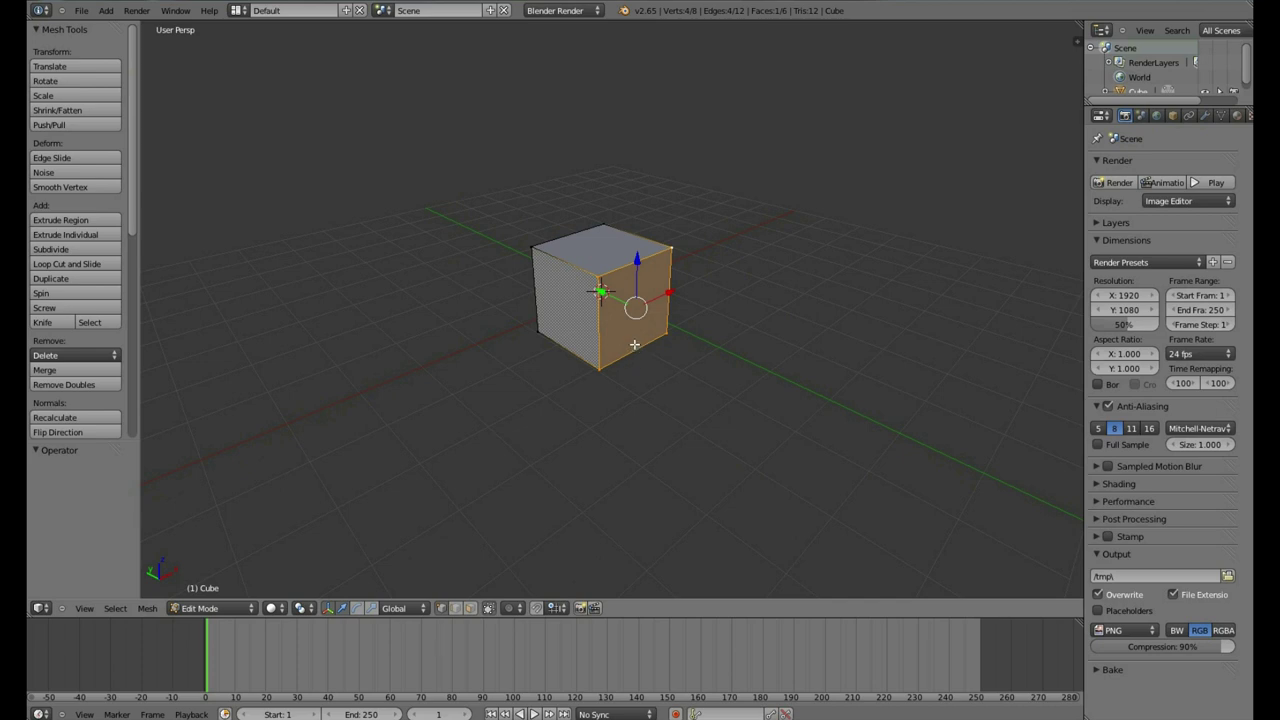
Try grabbing the selected face and stretching the cube along the global Y axis, and cancel the move
{"action": "key", "text": "g"}
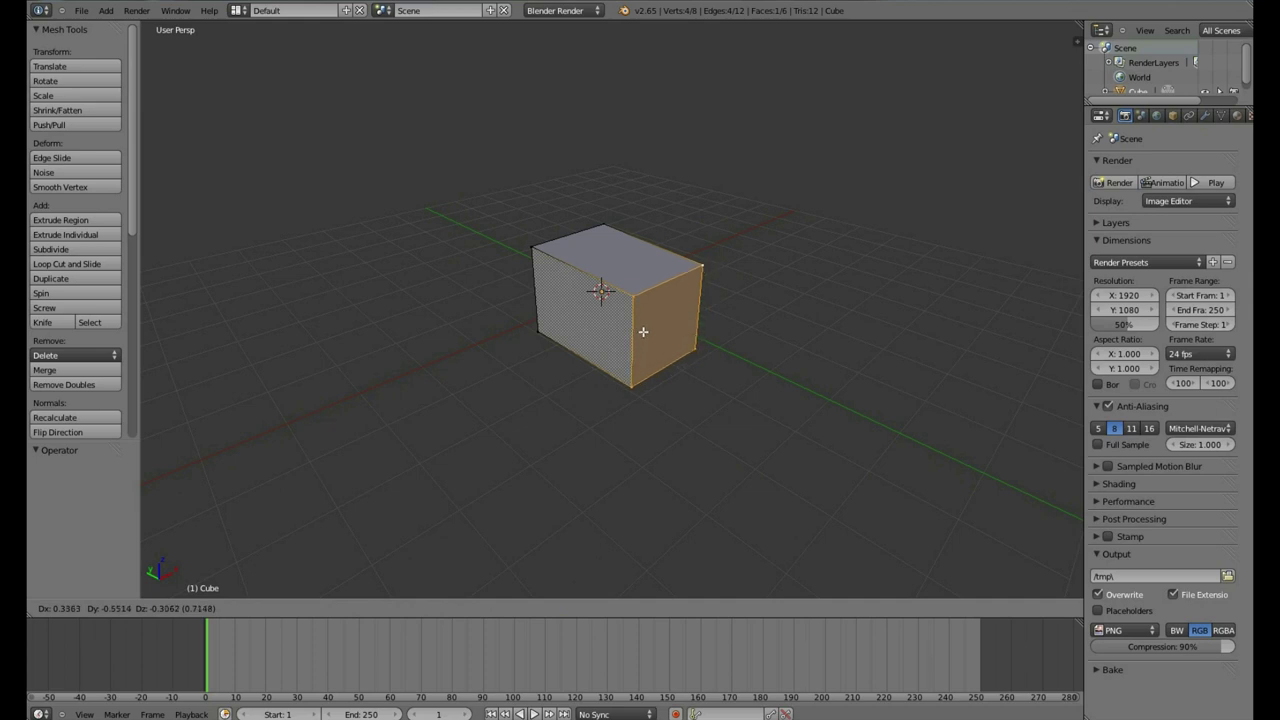
{"action": "key", "text": "y"}
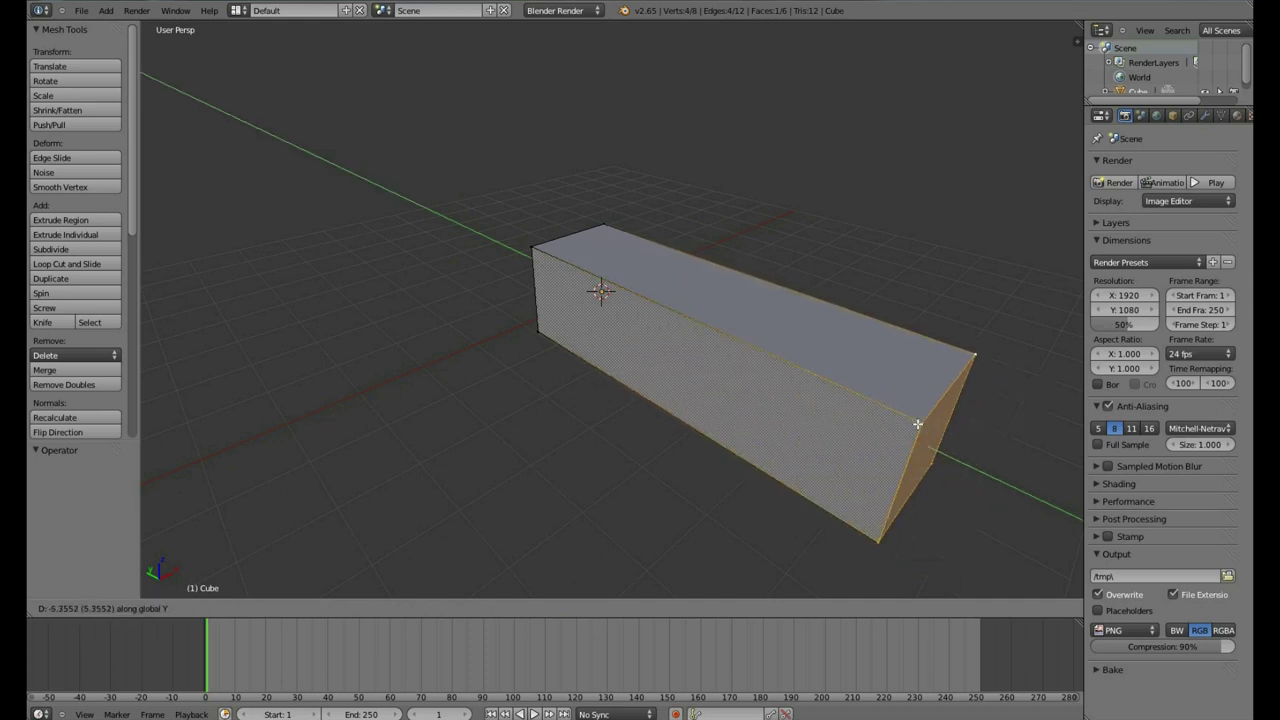
{"action": "right_click", "coordinate": [917, 428]}
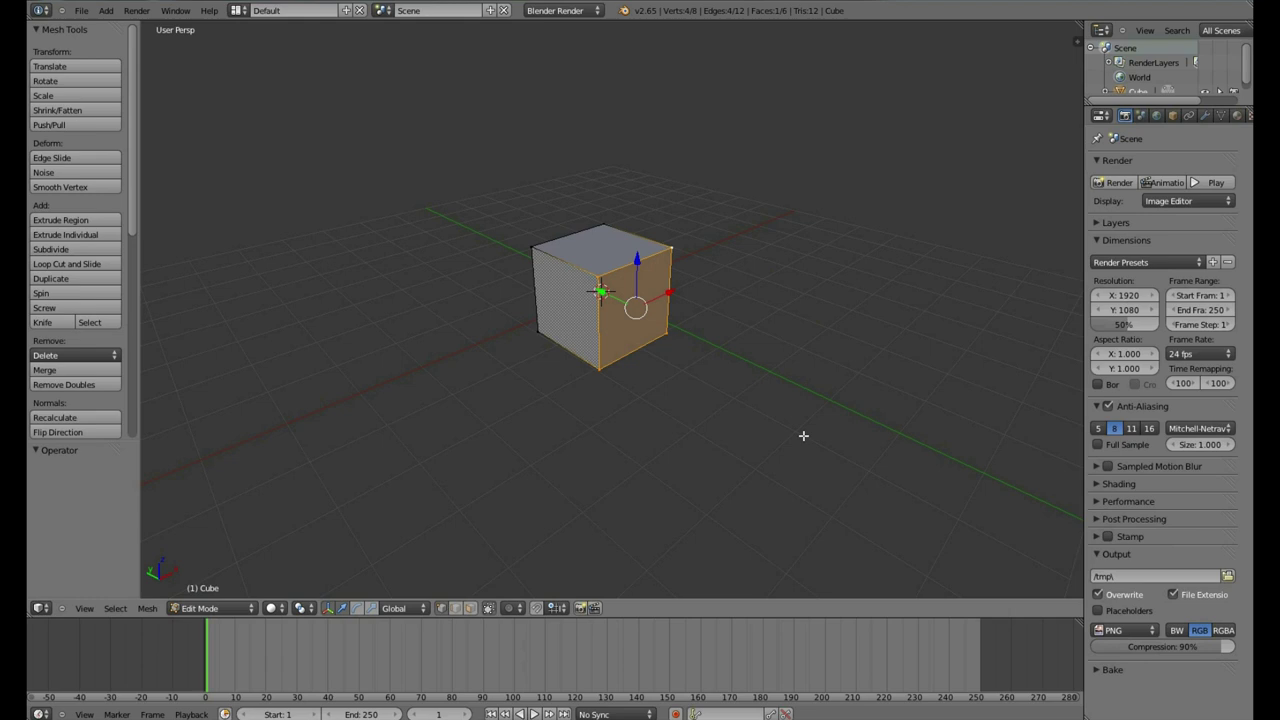
Search the available commands for "move" and "gra", and dismiss the search
{"action": "middle_click_drag", "start_coordinate": [800, 437], "coordinate": [700, 446]}
{"action": "middle_click_drag", "start_coordinate": [616, 441], "coordinate": [667, 404]}
{"action": "middle_click_drag", "start_coordinate": [660, 345], "coordinate": [700, 349]}
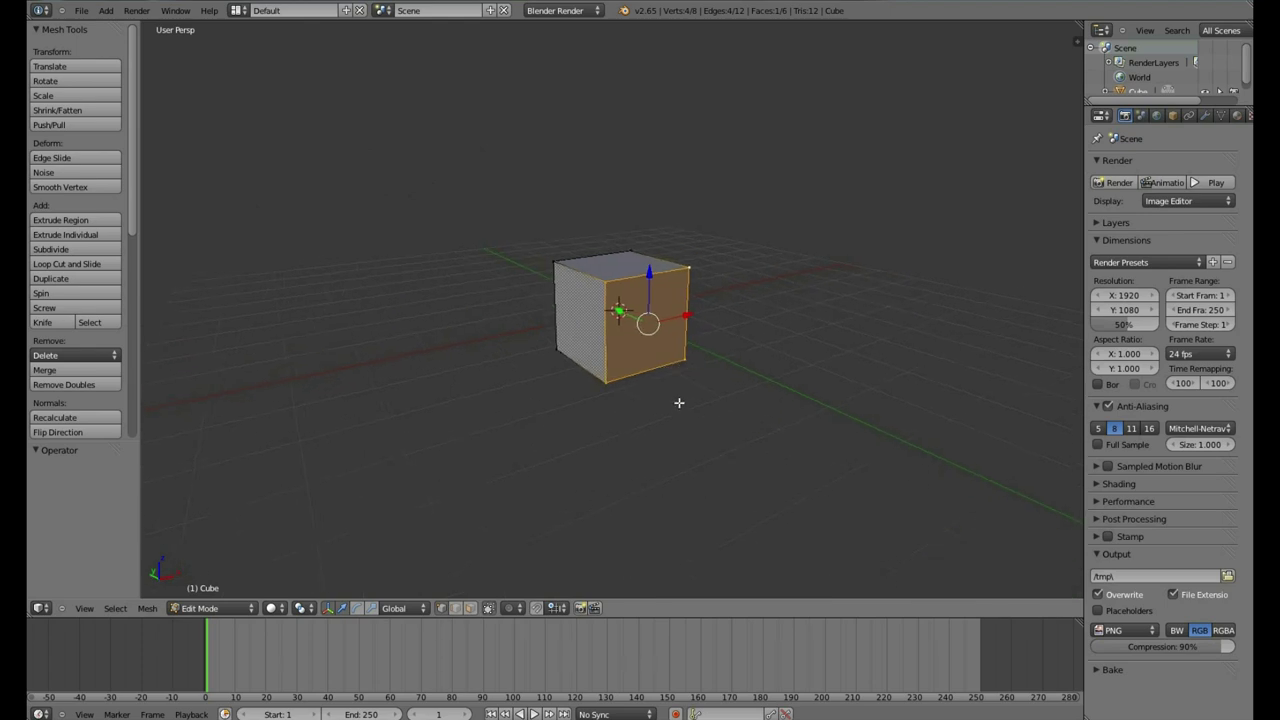
{"action": "key", "text": "space"}
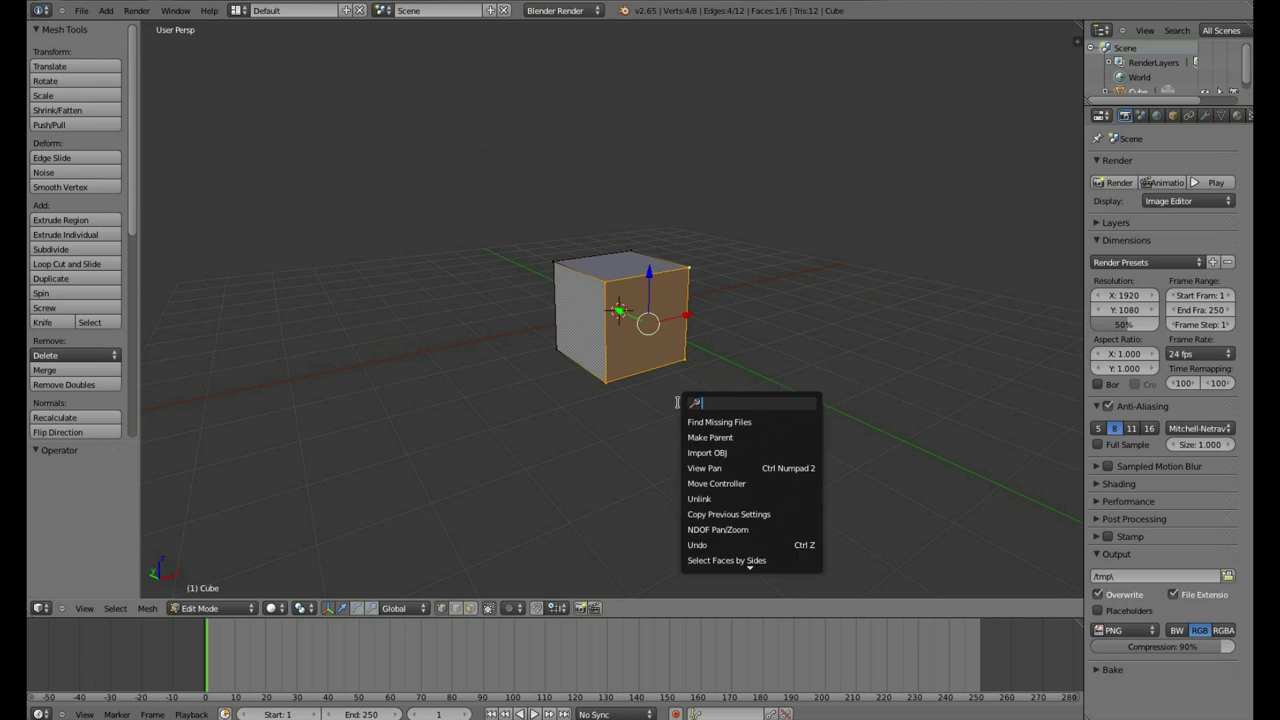
{"action": "type", "text": "move"}
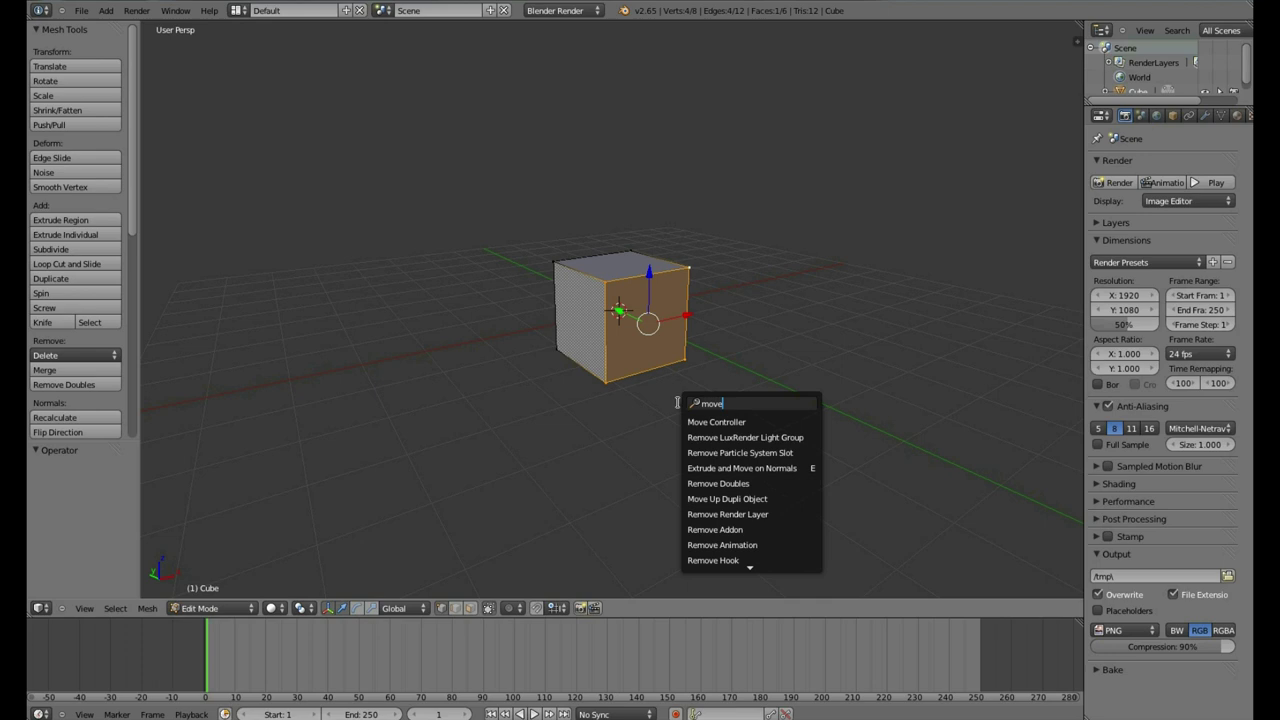
{"action": "type", "text": "=="}
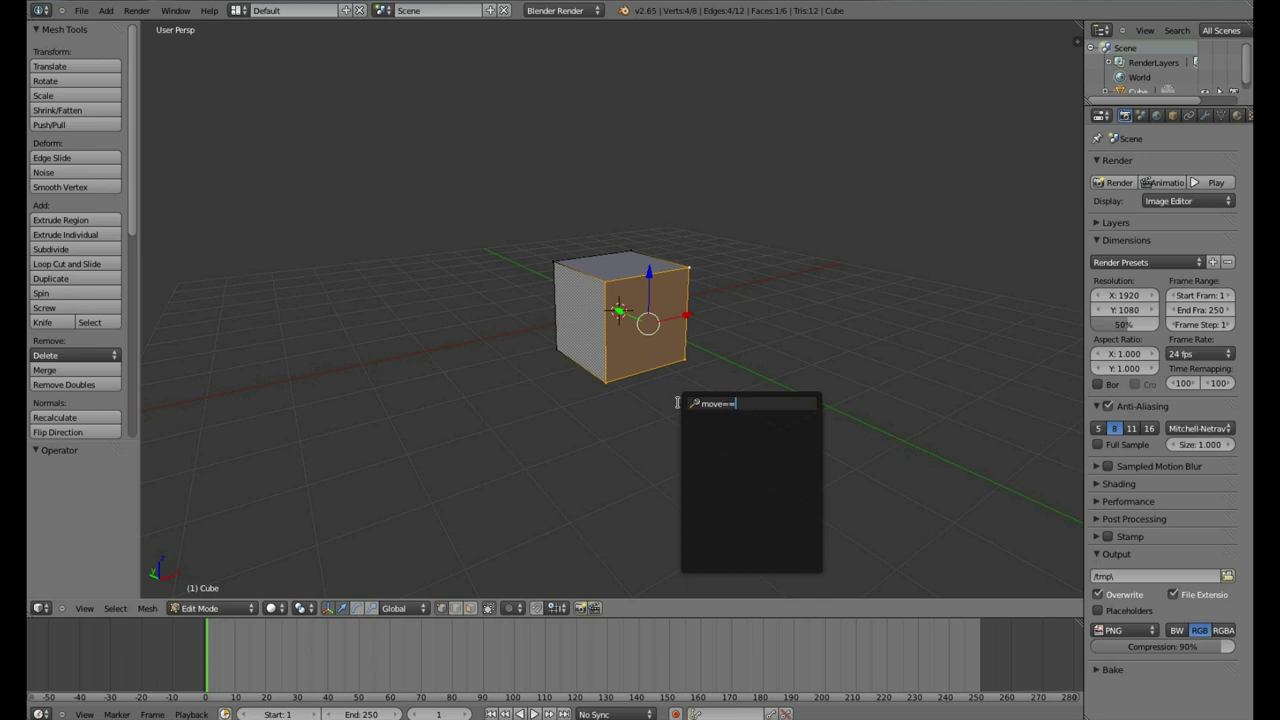
{"action": "key", "text": "BackSpace"}
{"action": "key", "text": "BackSpace"}
{"action": "key", "text": "BackSpace"}
{"action": "key", "text": "BackSpace"}
{"action": "key", "text": "BackSpace"}
{"action": "type", "text": "g"}
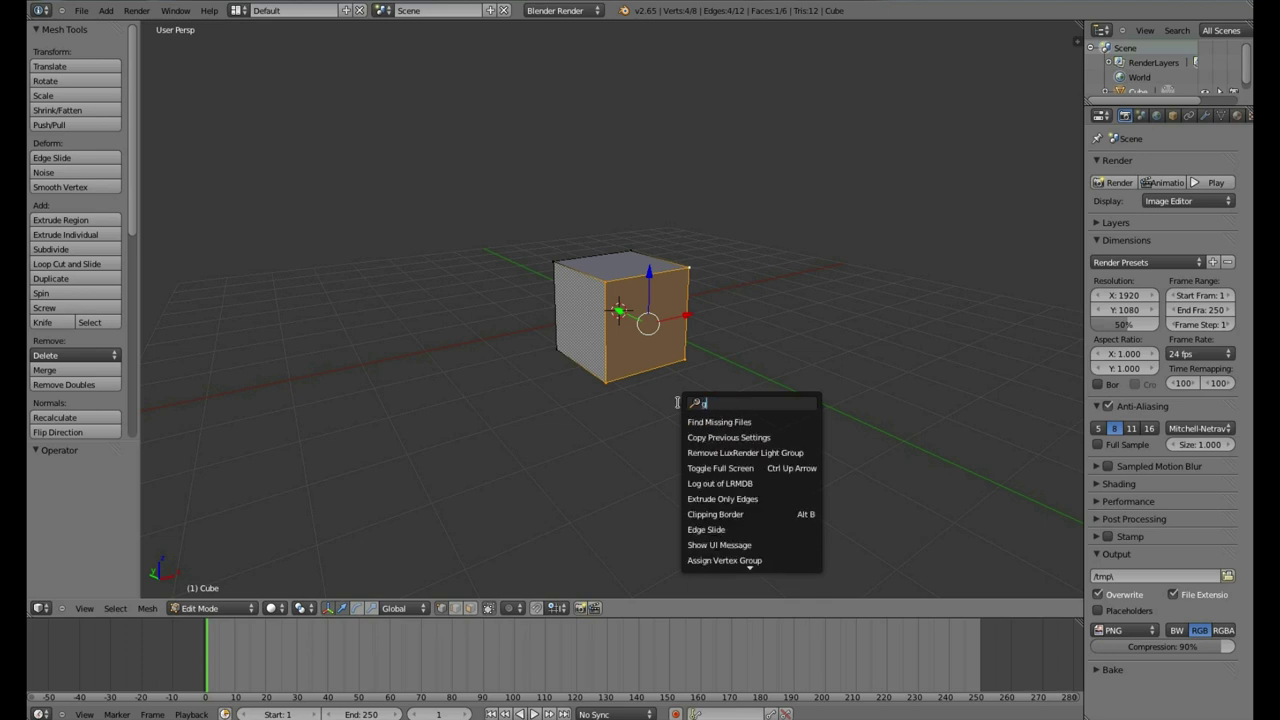
{"action": "type", "text": "r d"}
{"action": "key", "text": "BackSpace"}
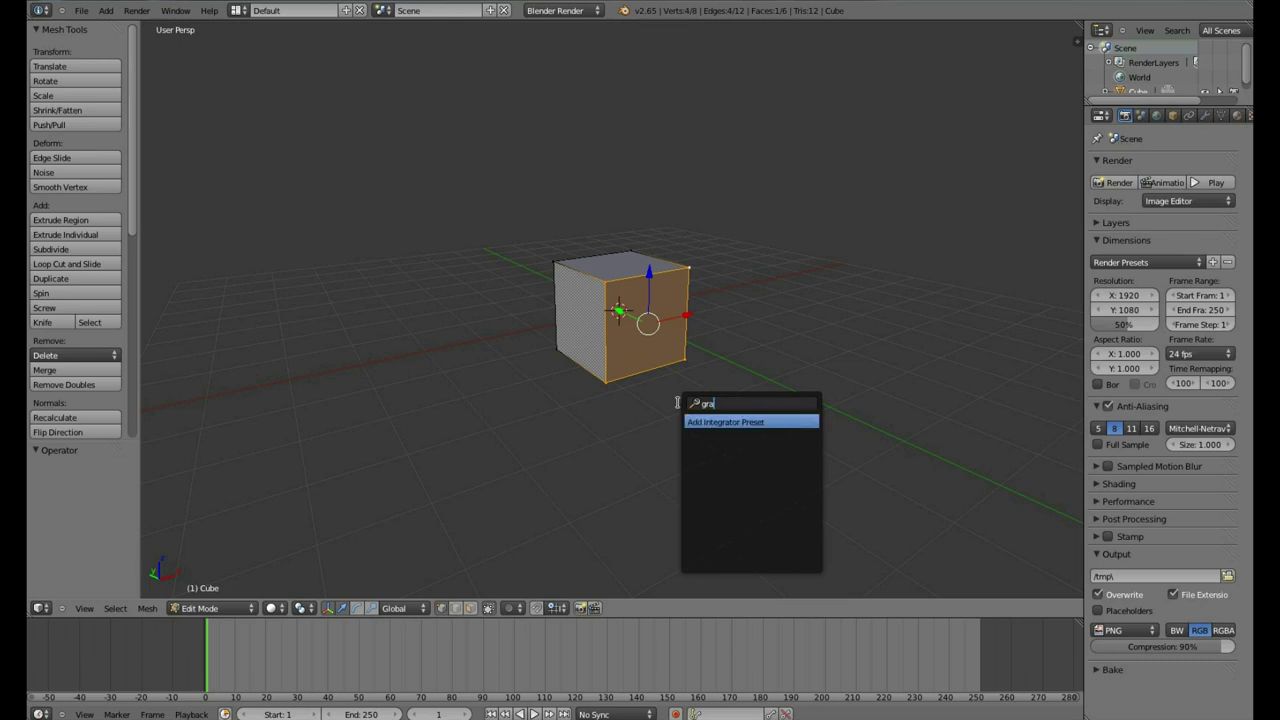
{"action": "key", "text": "BackSpace"}
{"action": "key", "text": "BackSpace"}
{"action": "key", "text": "BackSpace"}
{"action": "key", "text": "Escape"}
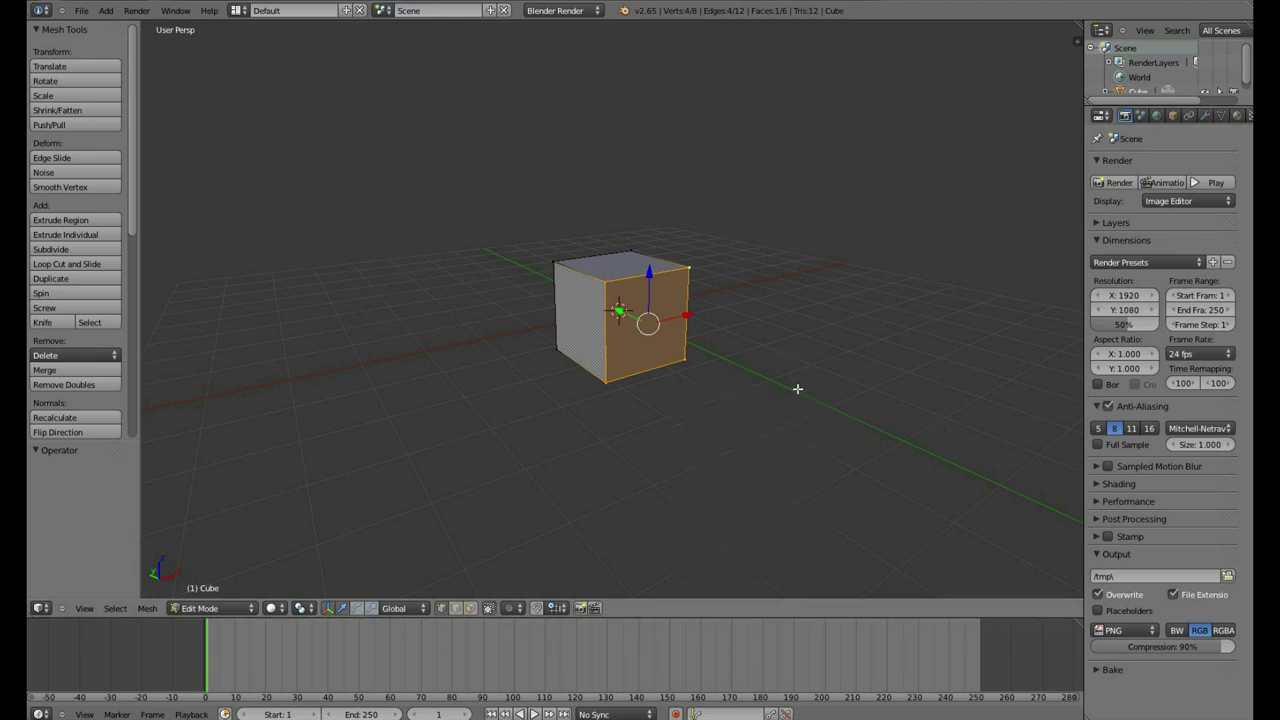
Add a second cube to the mesh through the command search and move it about -3.05 units along the X axis
{"action": "key", "text": "space"}
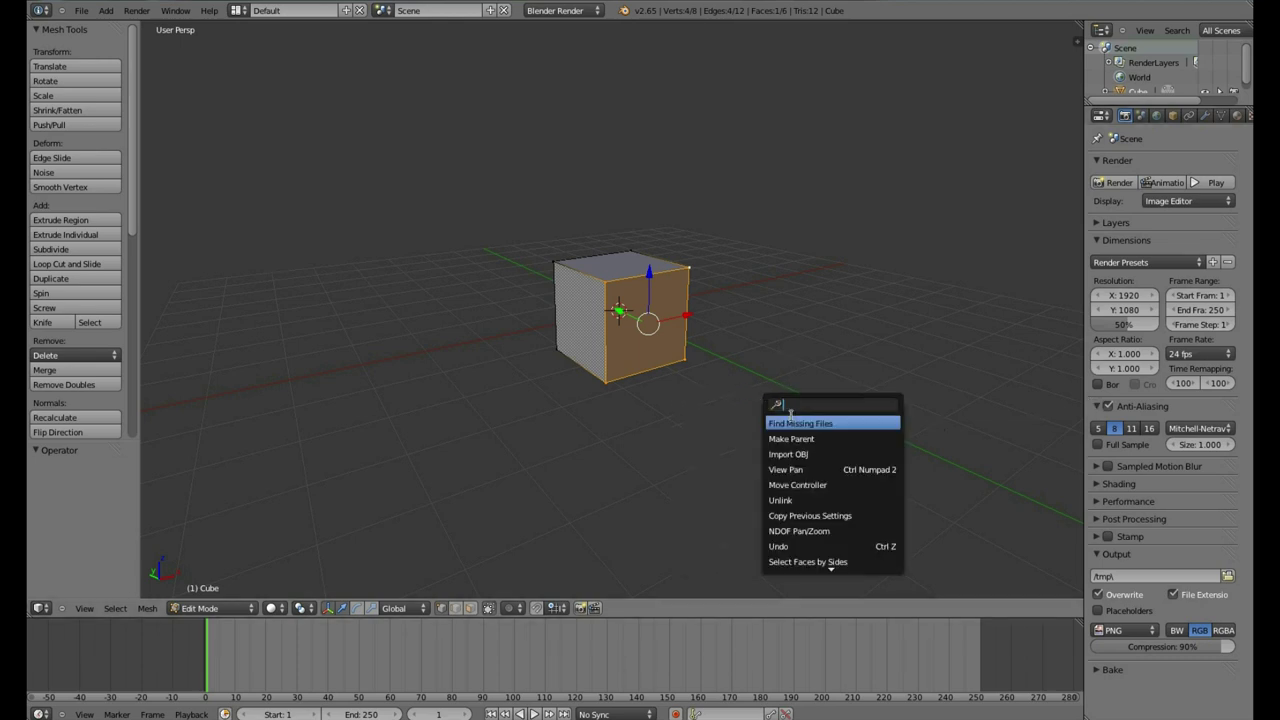
{"action": "type", "text": "add"}
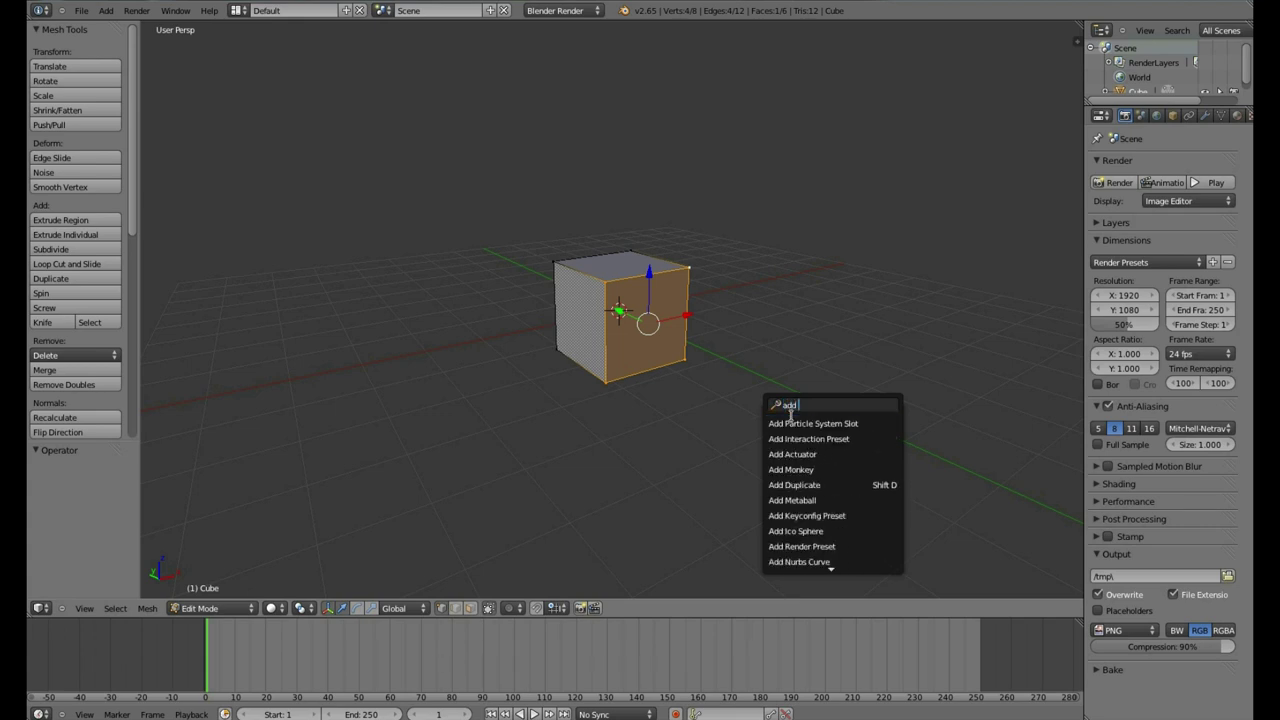
{"action": "type", "text": " cu"}
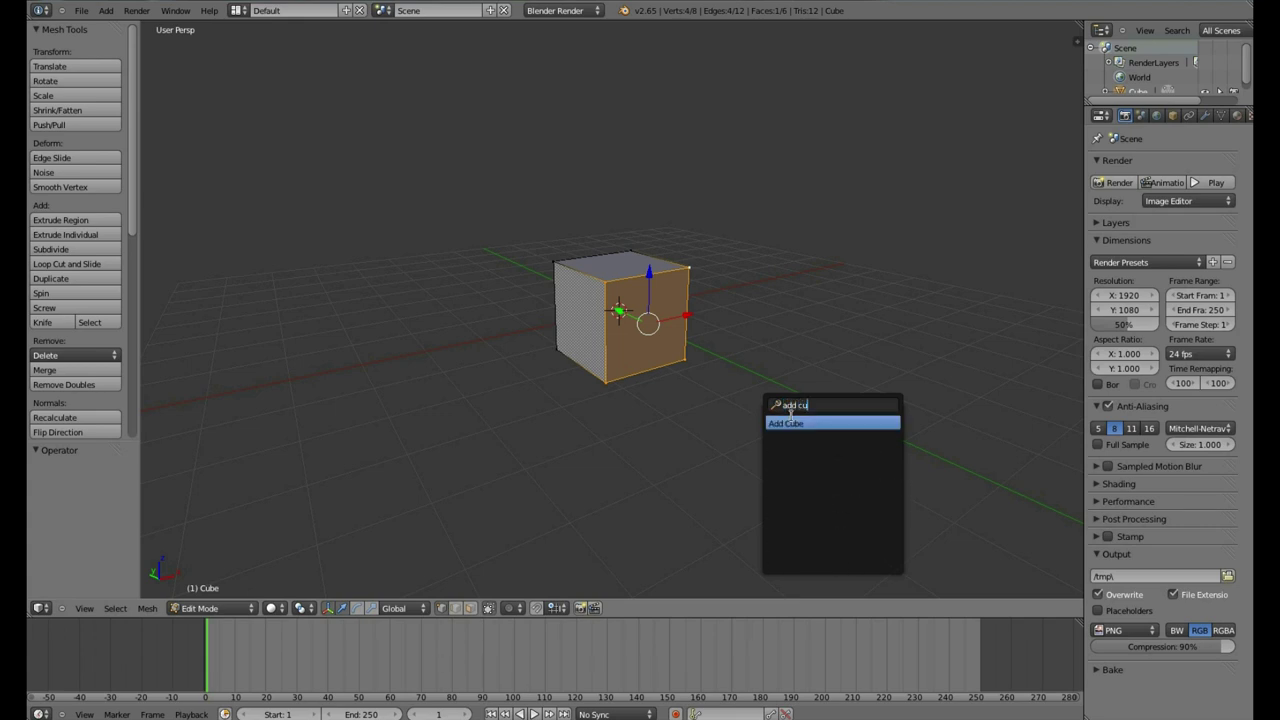
{"action": "key", "text": "Return"}
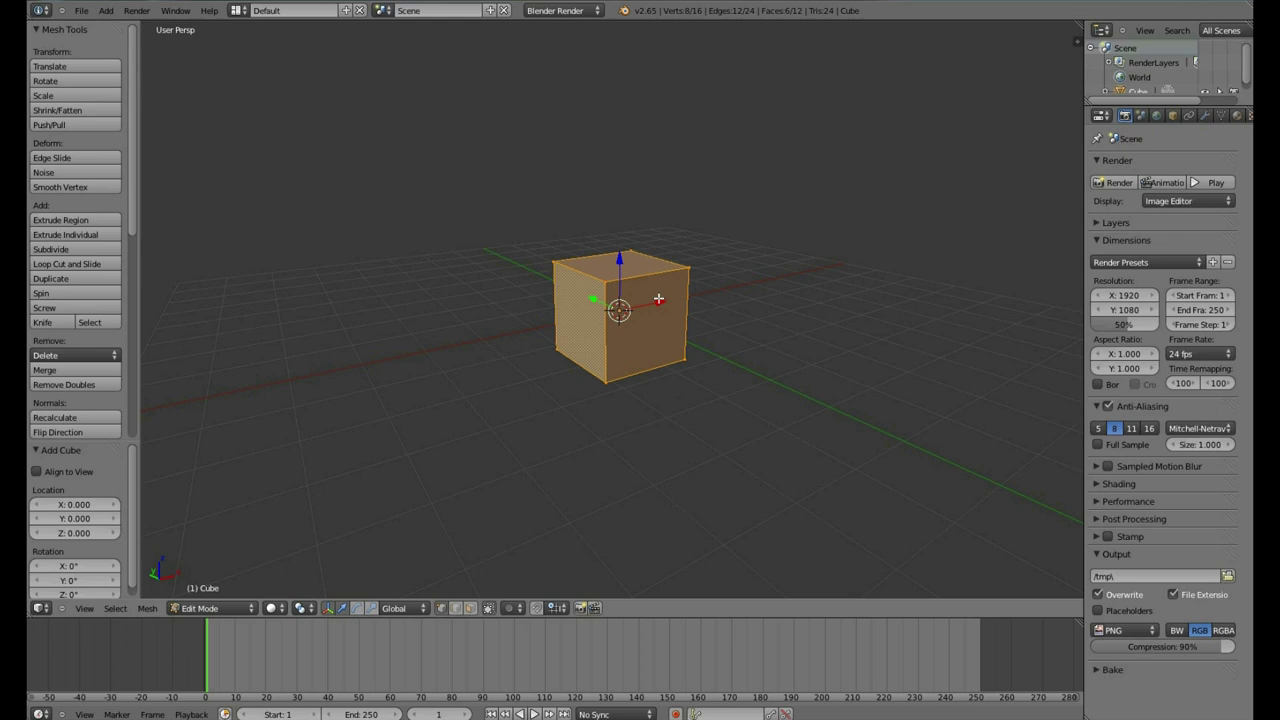
{"action": "key", "text": "g"}
{"action": "key", "text": "x"}
{"action": "left_click", "coordinate": [524, 343]}
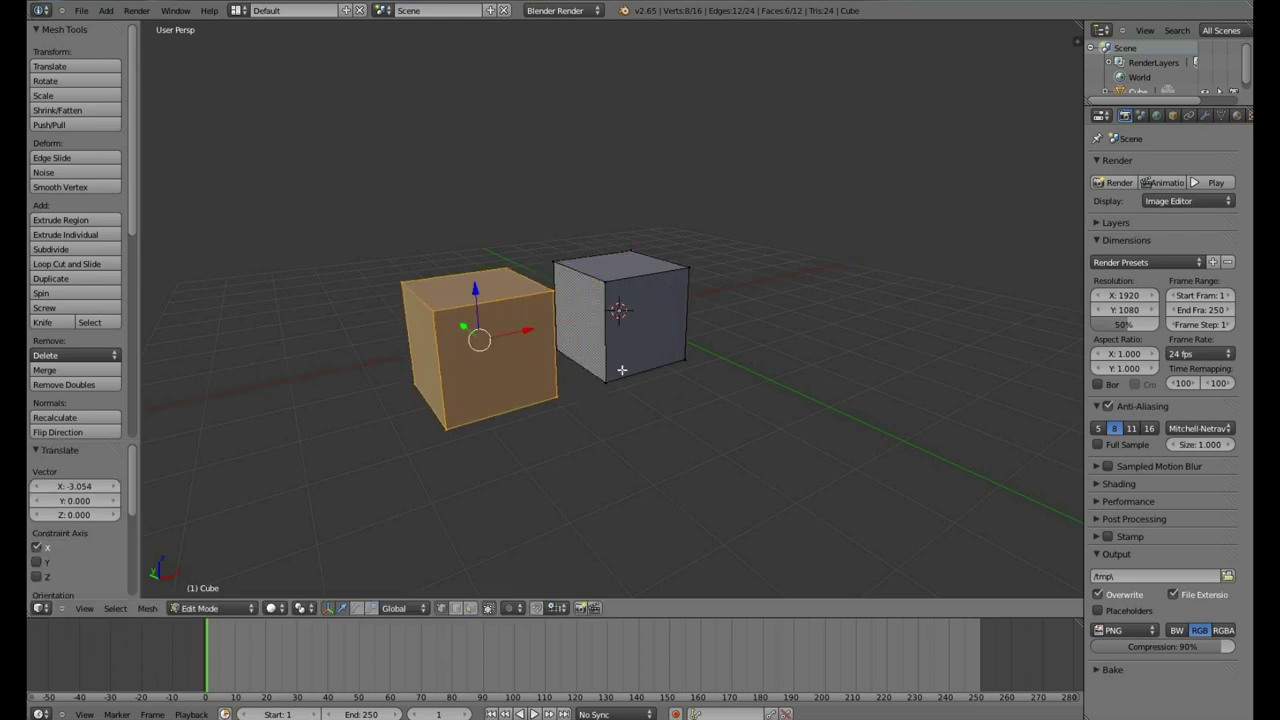
Switch to Object Mode and try moving both cubes together upward along the Z axis
{"action": "middle_click_drag", "start_coordinate": [621, 370], "coordinate": [688, 395]}
{"action": "key", "text": "Tab"}
{"action": "key", "text": "g"}
{"action": "key", "text": "z"}
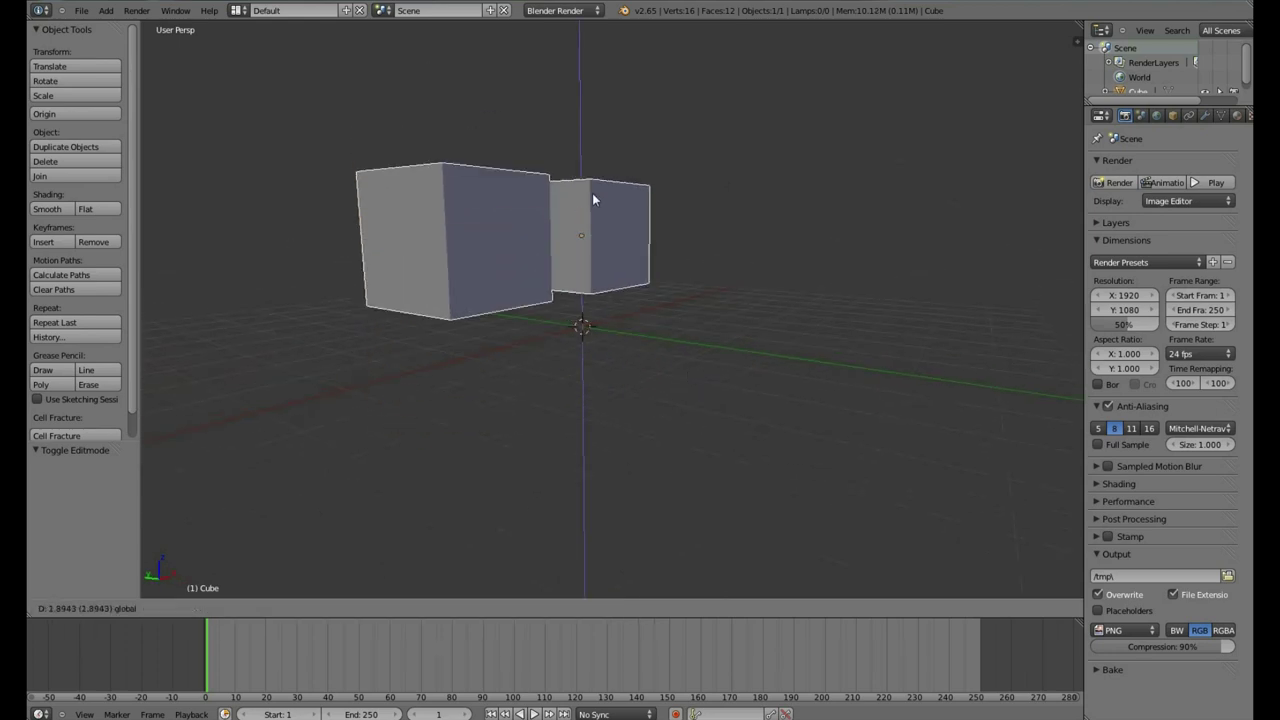
{"action": "left_click", "coordinate": [600, 240]}
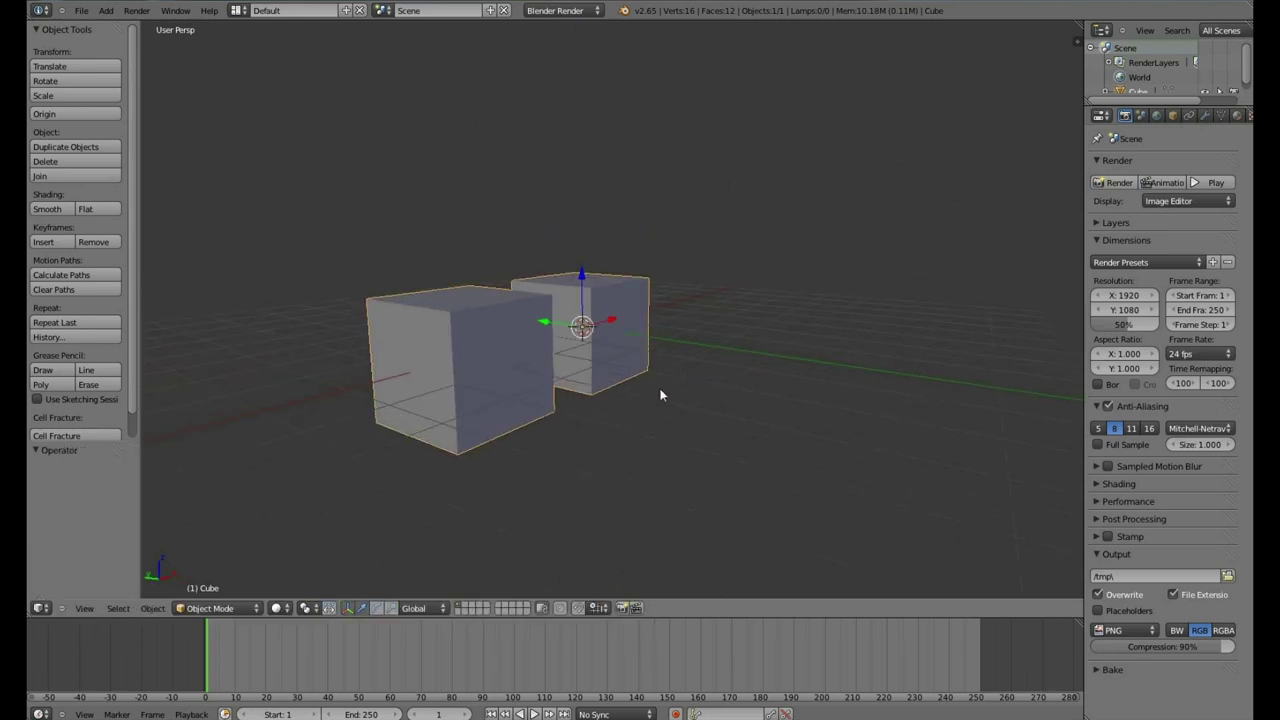
Try raising the two-cube object along the global Z axis once more, and undo the move
{"action": "middle_click_drag", "start_coordinate": [660, 395], "coordinate": [614, 491]}
{"action": "scroll", "coordinate": [617, 417], "scroll_direction": "down", "scroll_amount": 2}
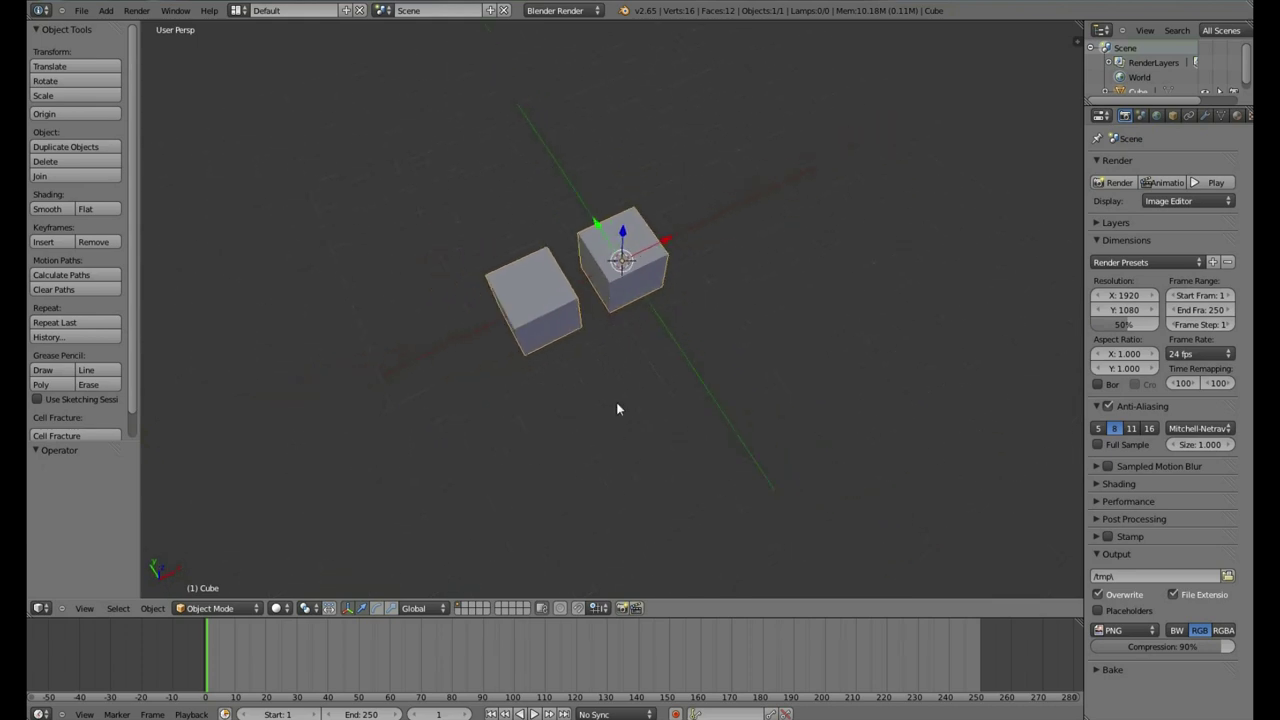
{"action": "middle_click_drag", "start_coordinate": [617, 408], "coordinate": [626, 339]}
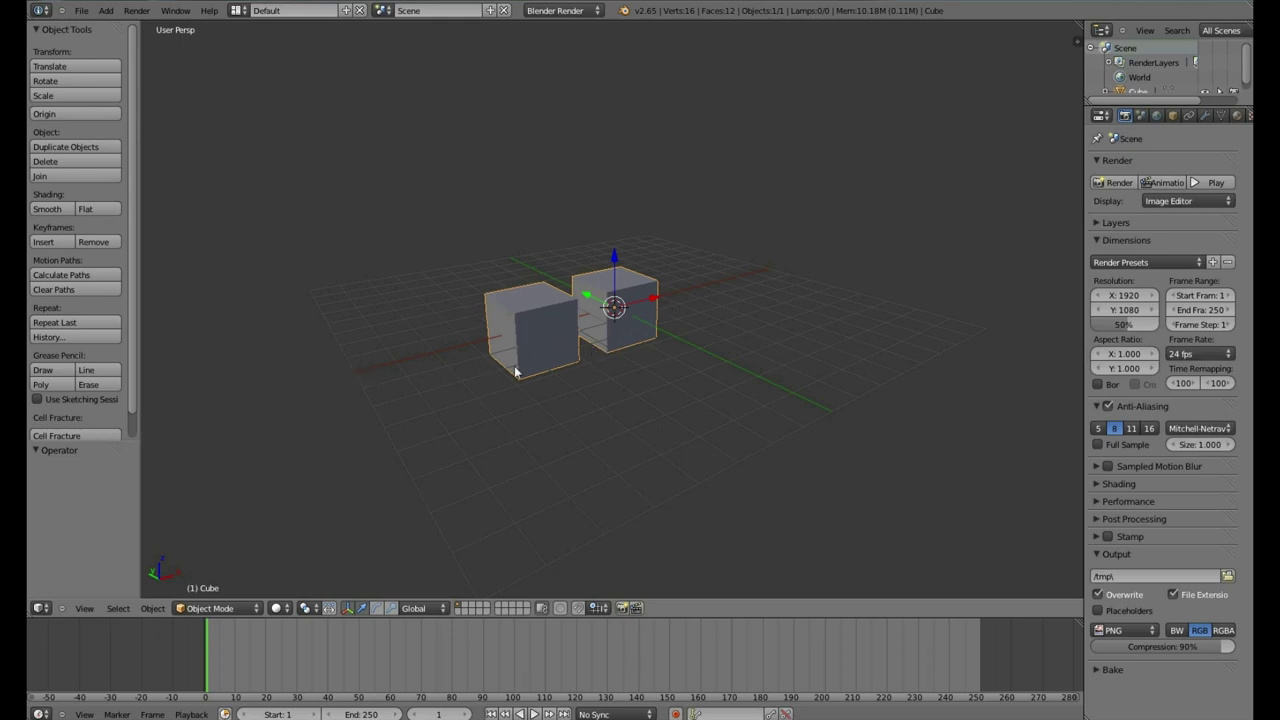
{"action": "middle_click_drag", "start_coordinate": [628, 290], "coordinate": [610, 273]}
{"action": "key", "text": "g"}
{"action": "key", "text": "z"}
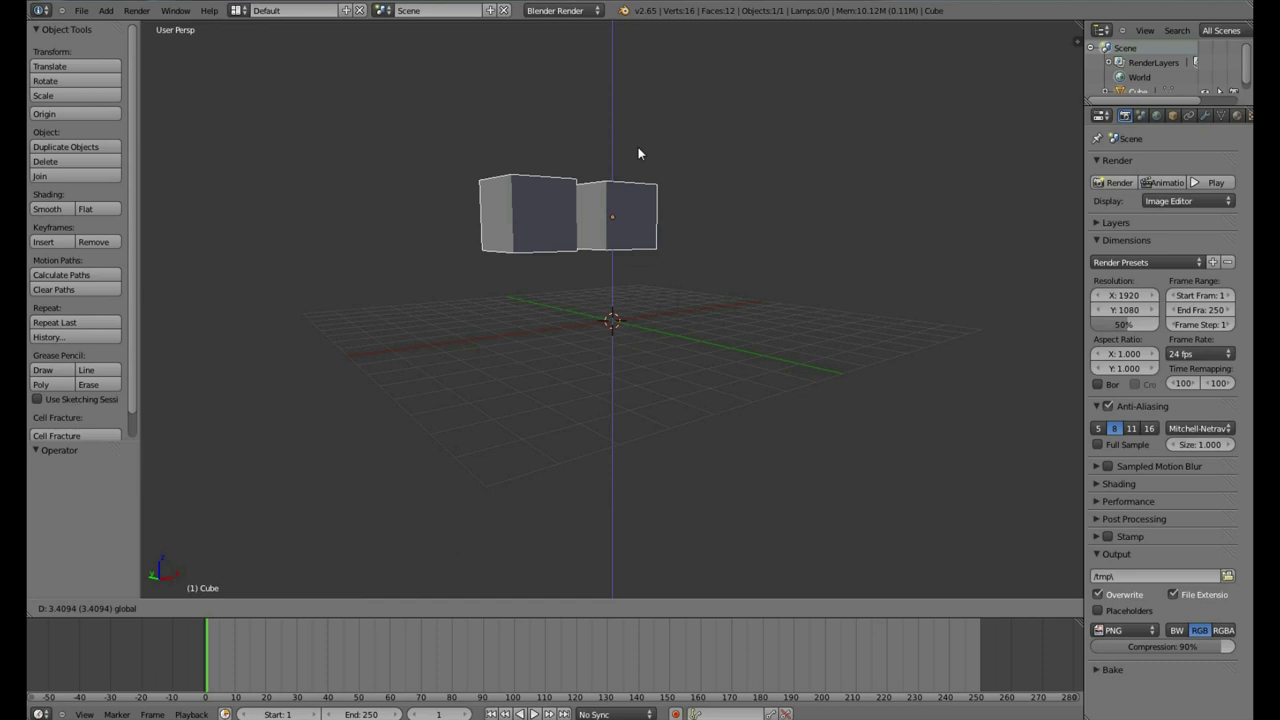
{"action": "left_click", "coordinate": [659, 260]}
{"action": "key", "text": "ctrl+z"}
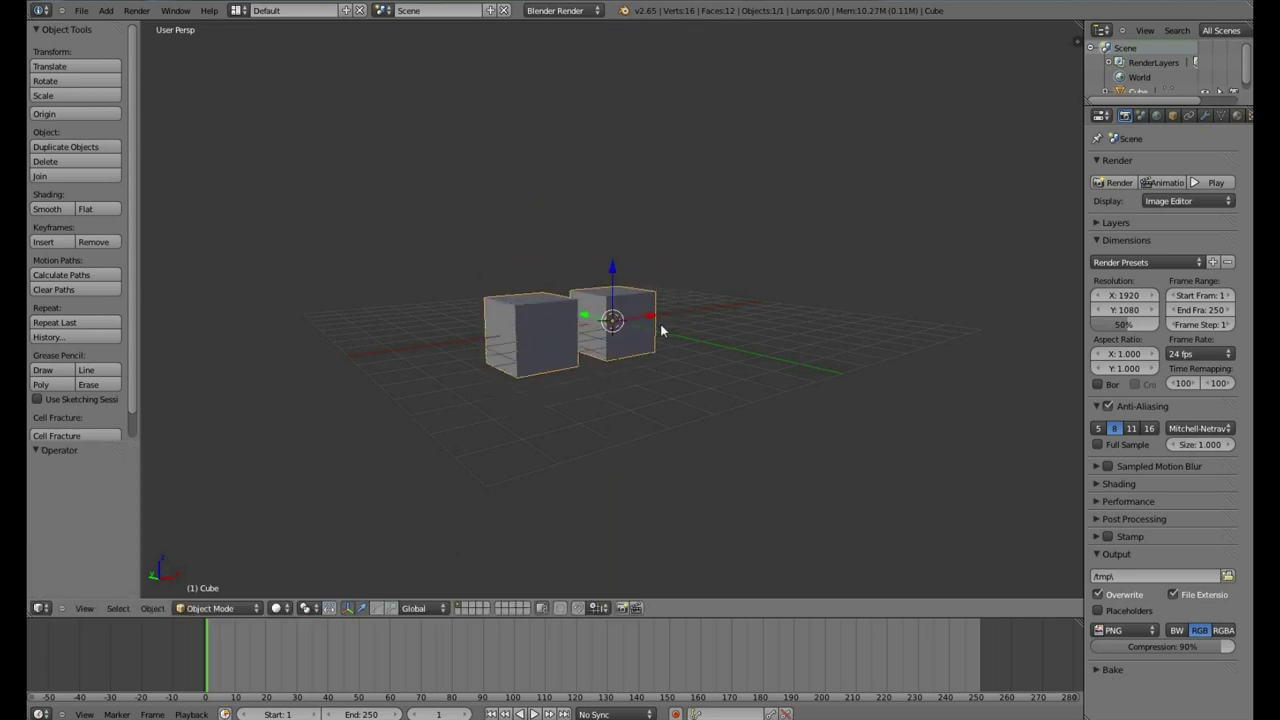
Try rotating the two-cube object freely around its origin, and cancel the rotation
{"action": "middle_click_drag", "start_coordinate": [660, 324], "coordinate": [654, 357]}
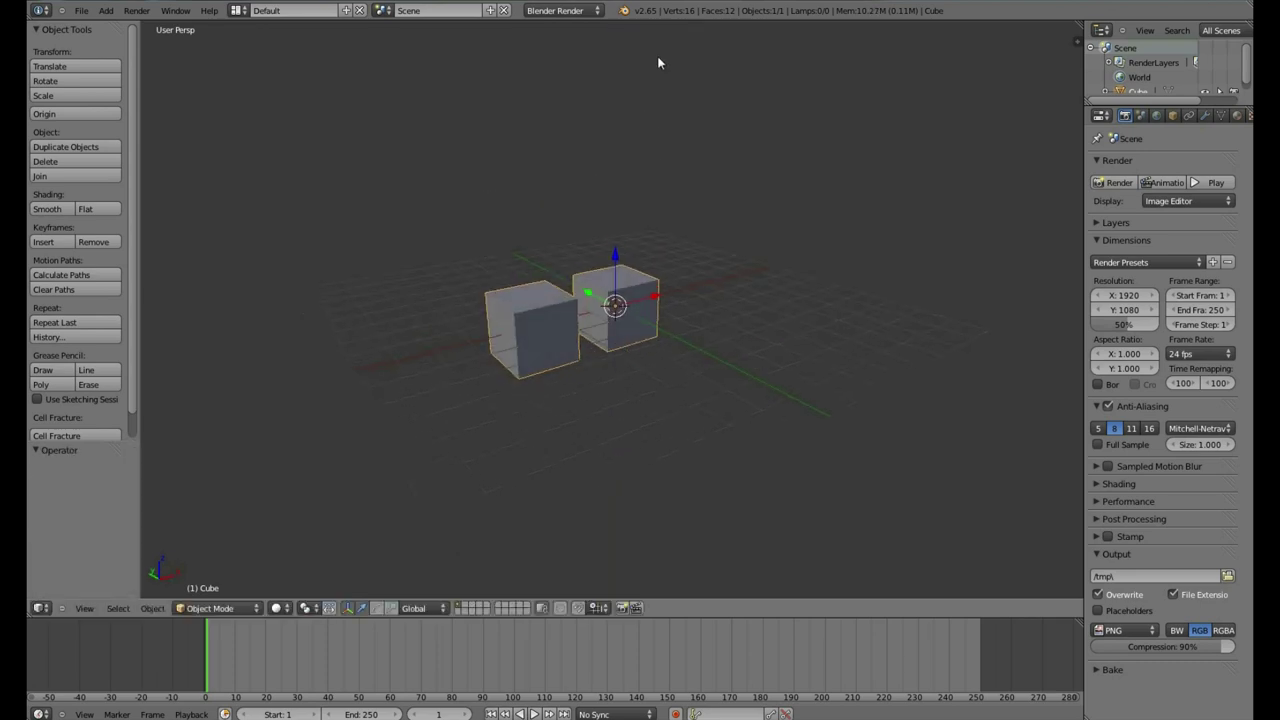
{"action": "middle_click_drag", "start_coordinate": [644, 308], "coordinate": [670, 228]}
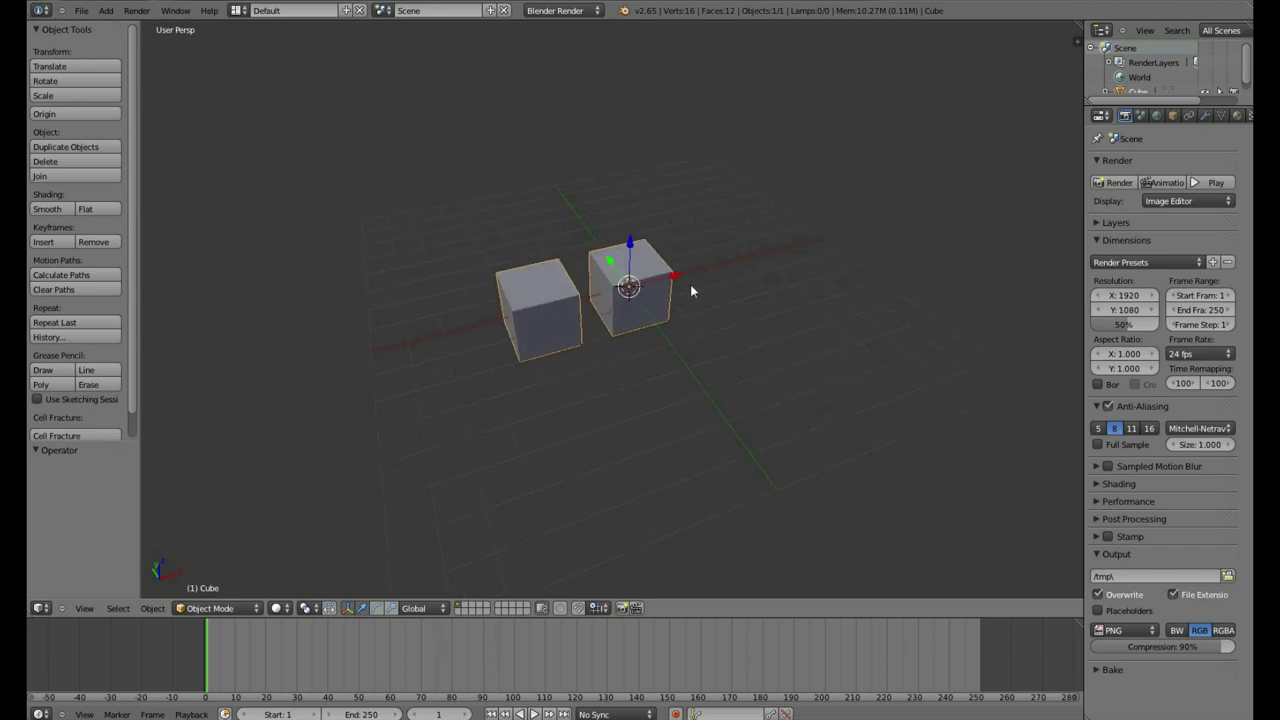
{"action": "middle_click_drag", "start_coordinate": [679, 345], "coordinate": [704, 318]}
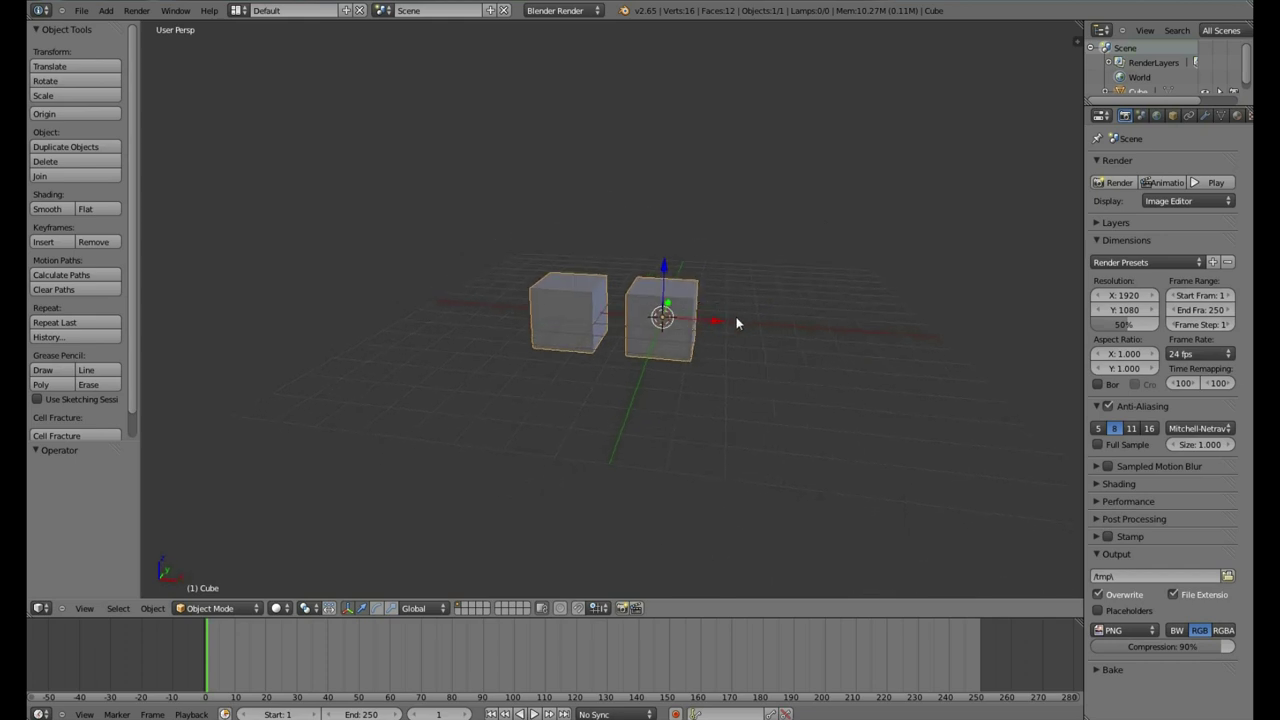
{"action": "key", "text": "r"}
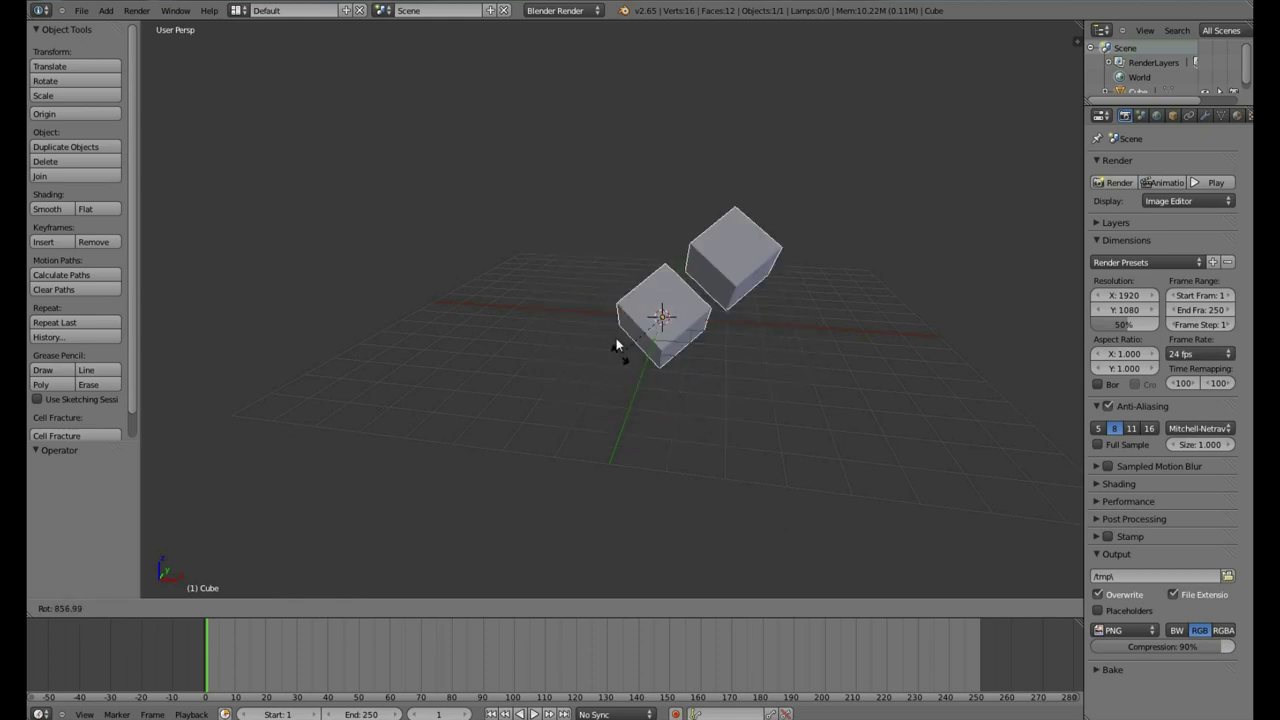
{"action": "right_click", "coordinate": [684, 364]}
Try rotating the two-cube object about the global Y axis, and cancel the rotation
{"action": "mouse_move", "coordinate": [692, 372]}
{"action": "middle_mouse_down"}
{"action": "mouse_move", "coordinate": [730, 350]}
{"action": "mouse_move", "coordinate": [696, 357]}
{"action": "middle_mouse_up"}
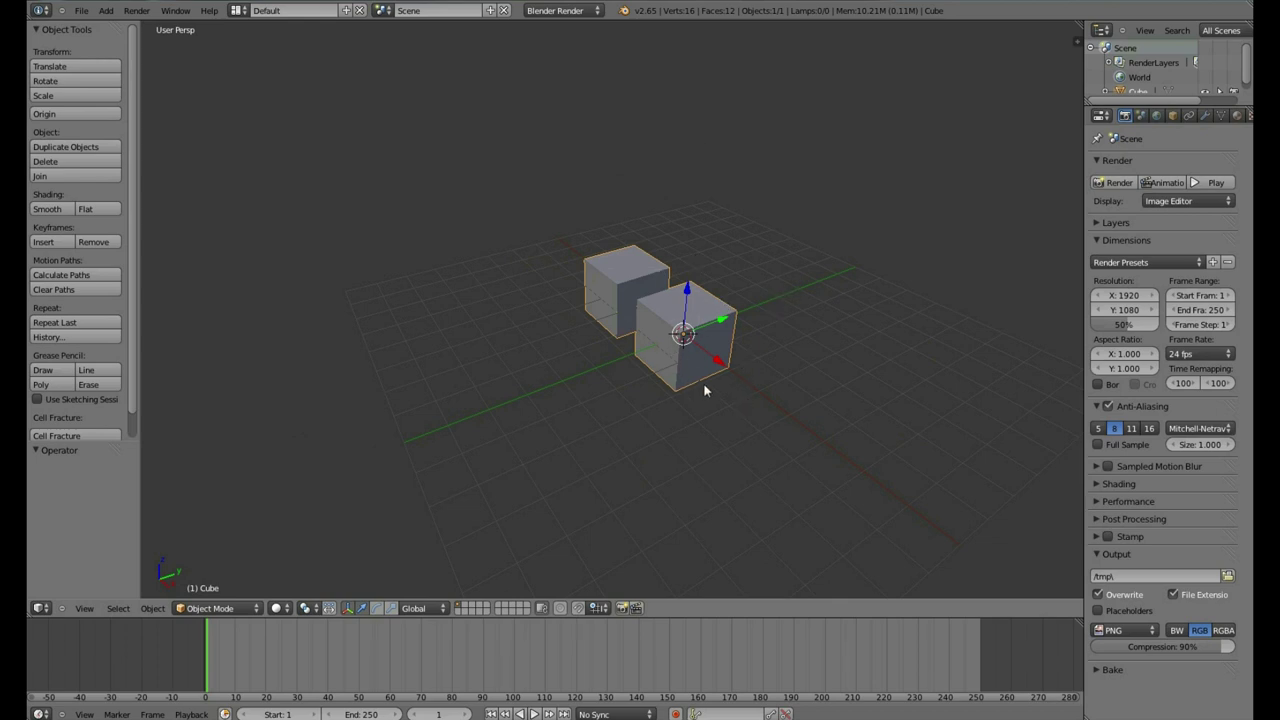
{"action": "key", "text": "r"}
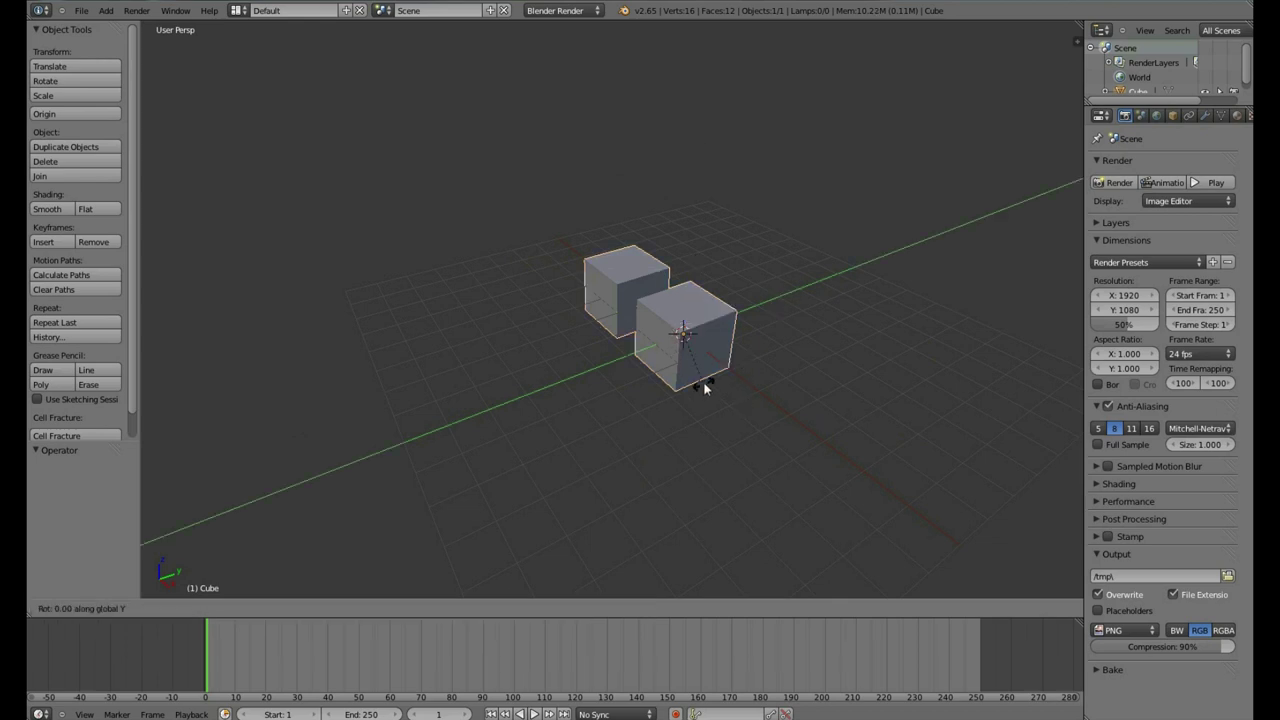
{"action": "right_click", "coordinate": [714, 397]}
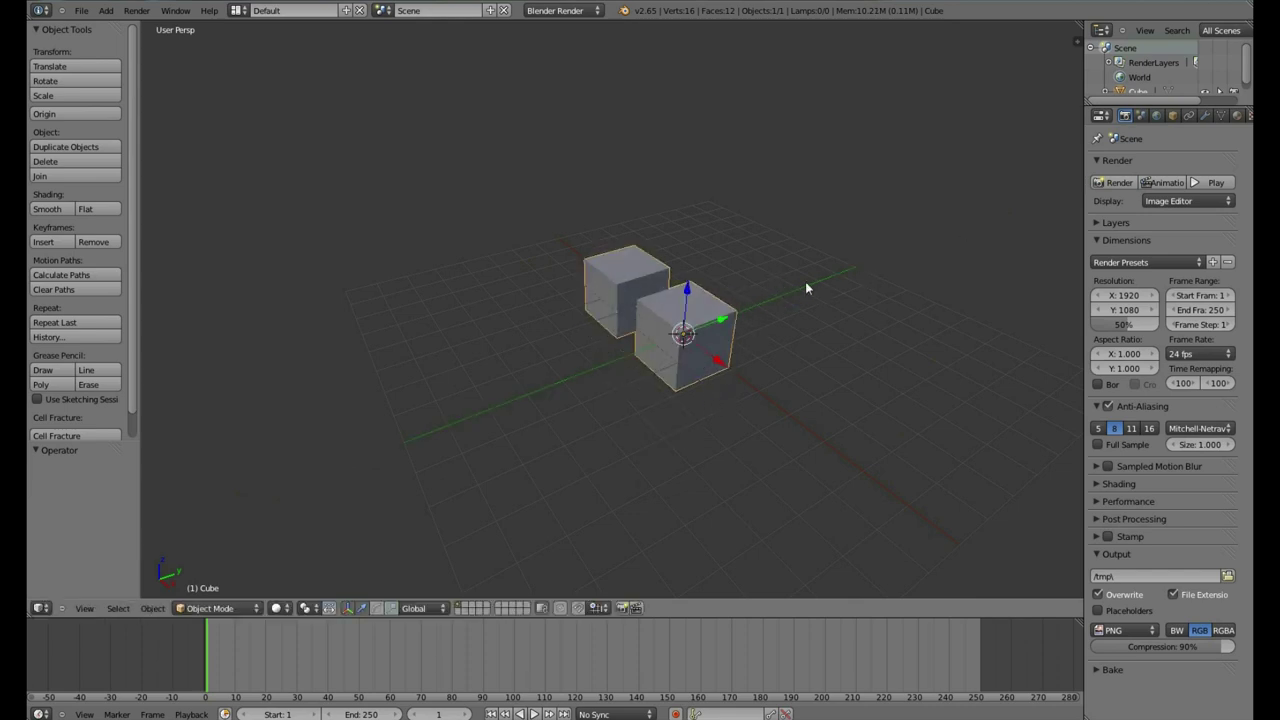
Try rotating the two-cube object about the global X axis and about the global Z axis, cancelling both rotations
{"action": "key", "text": "r"}
{"action": "key", "text": "x"}
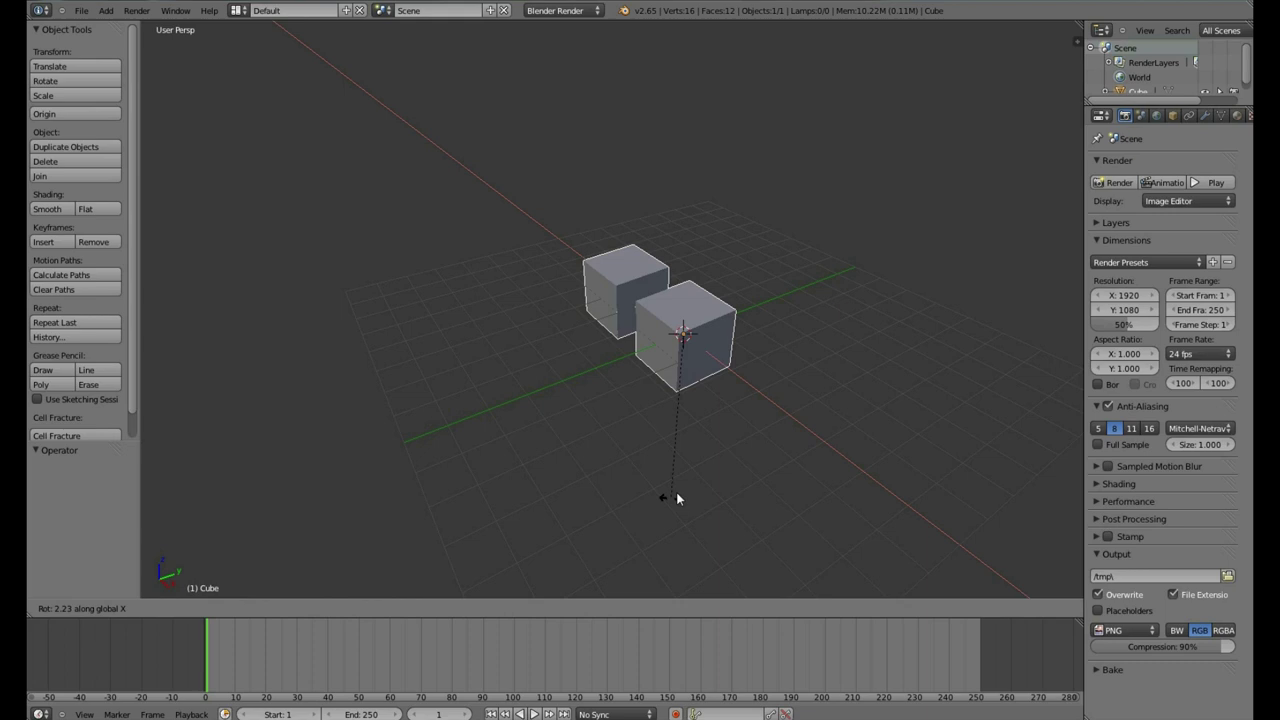
{"action": "right_click", "coordinate": [702, 455]}
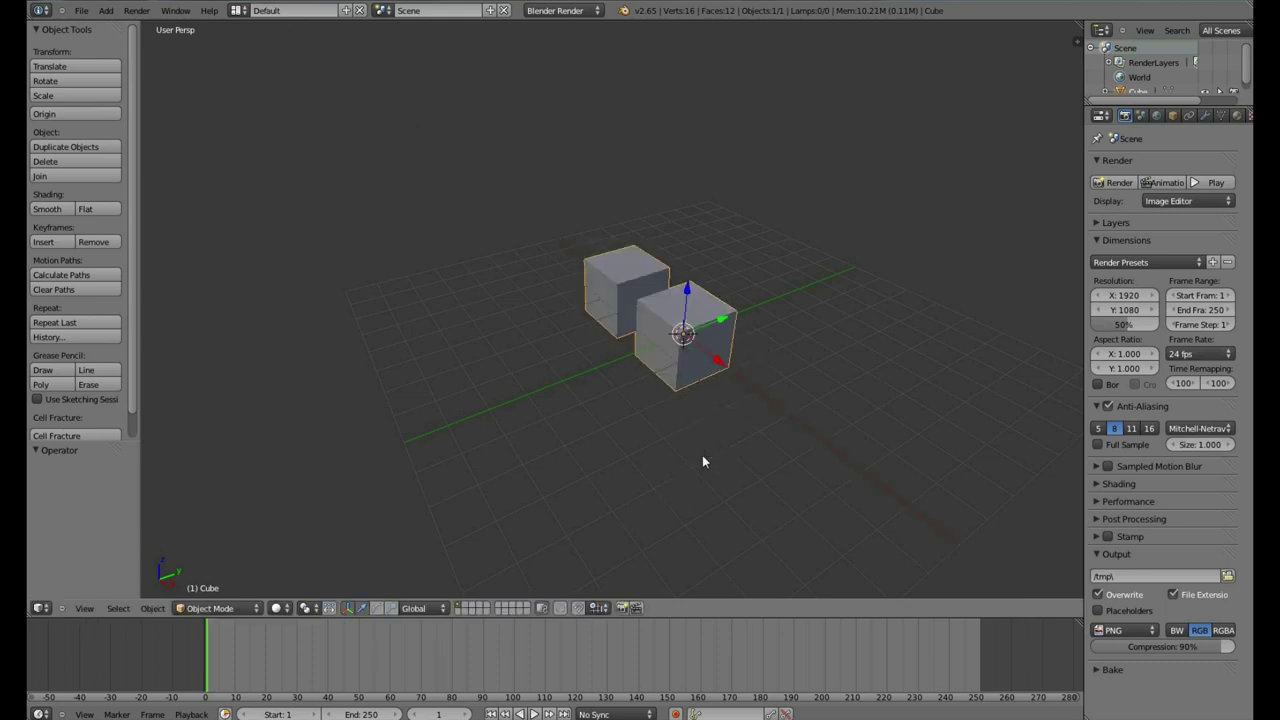
{"action": "key", "text": "r"}
{"action": "key", "text": "z"}
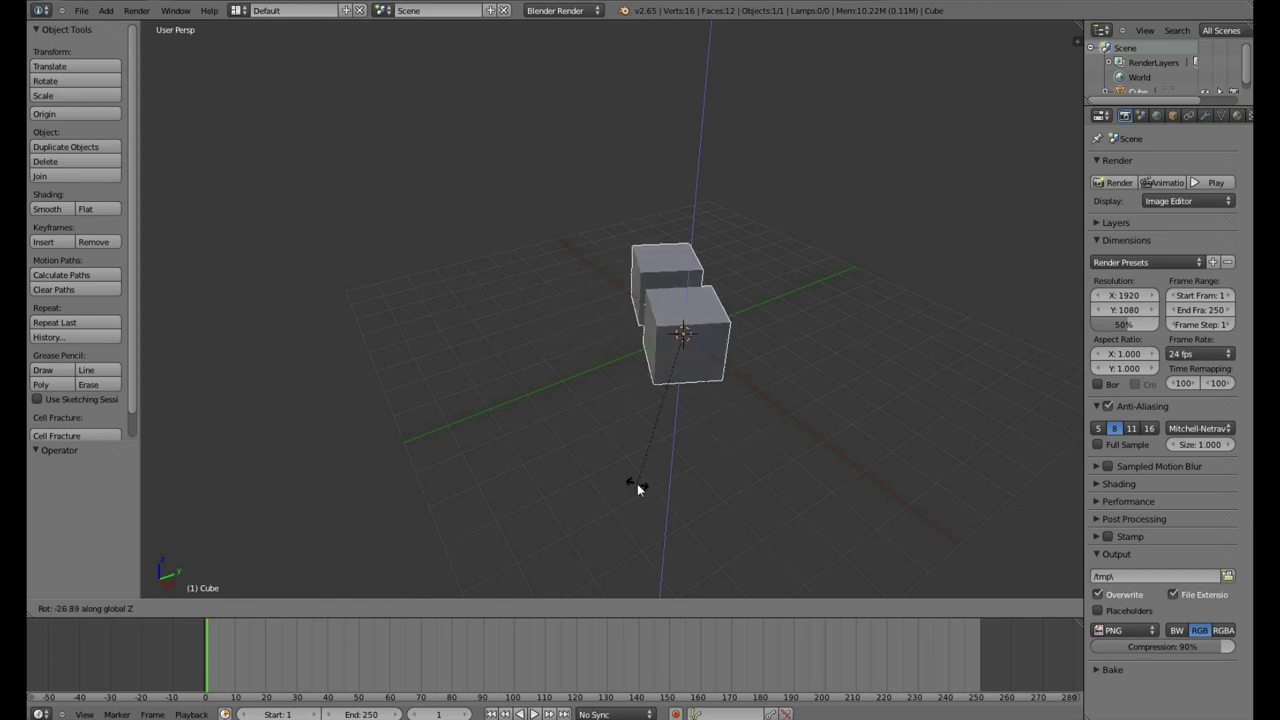
{"action": "right_click", "coordinate": [688, 461]}
Try rotating the two-cube object freely in all directions with trackball rotation, and cancel the rotation
{"action": "middle_click_drag", "start_coordinate": [702, 458], "coordinate": [752, 454]}
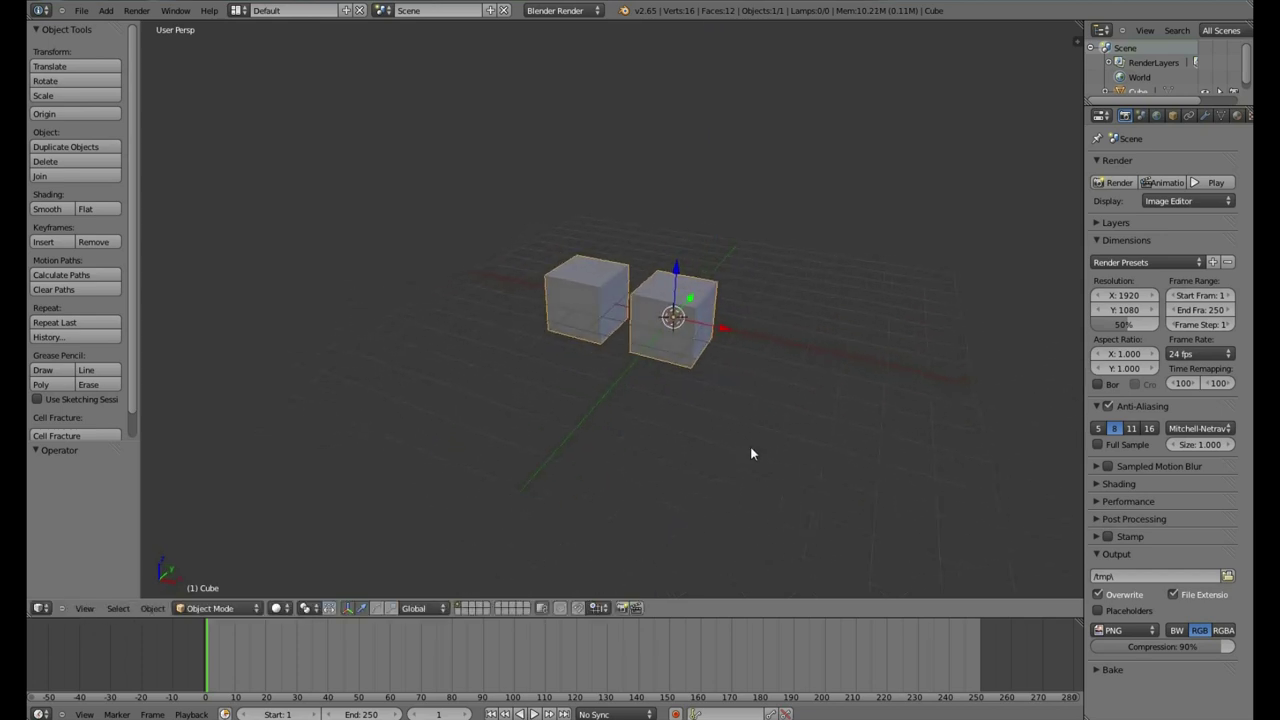
{"action": "key", "text": "r"}
{"action": "key", "text": "r"}
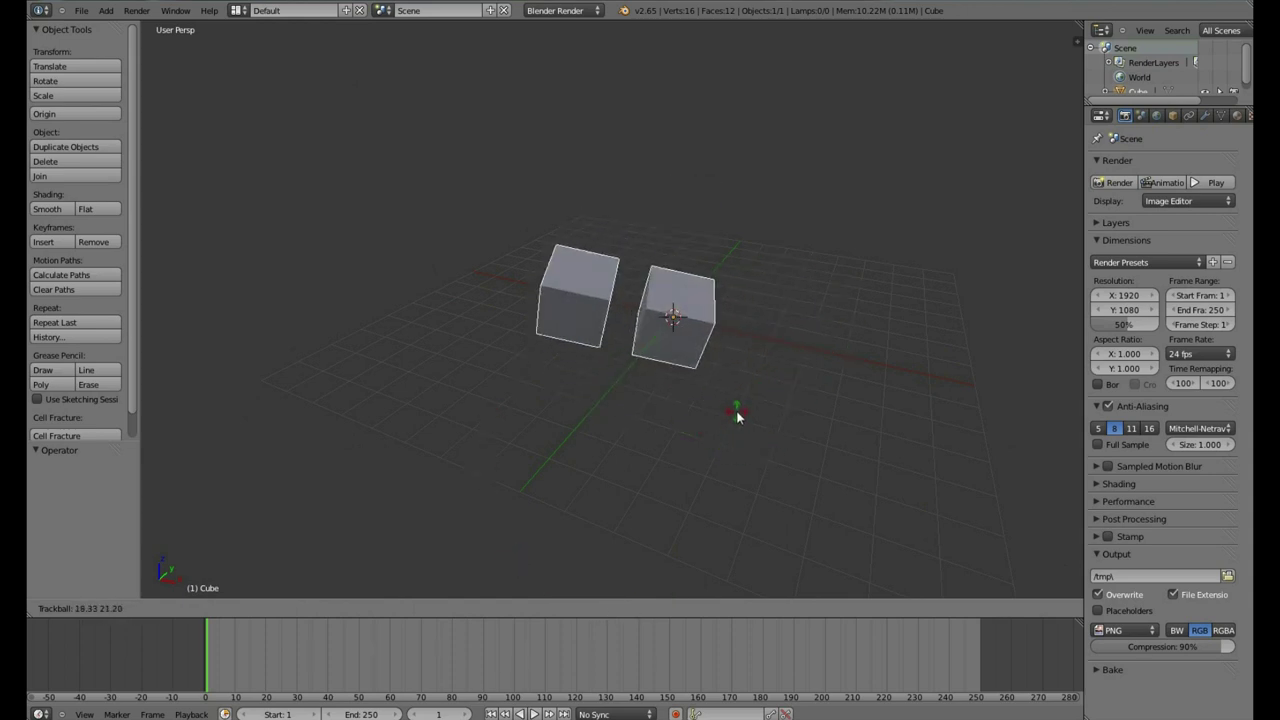
{"action": "key", "text": "Escape"}
Add a camera object to the scene
{"action": "middle_click_drag", "start_coordinate": [698, 409], "coordinate": [812, 507]}
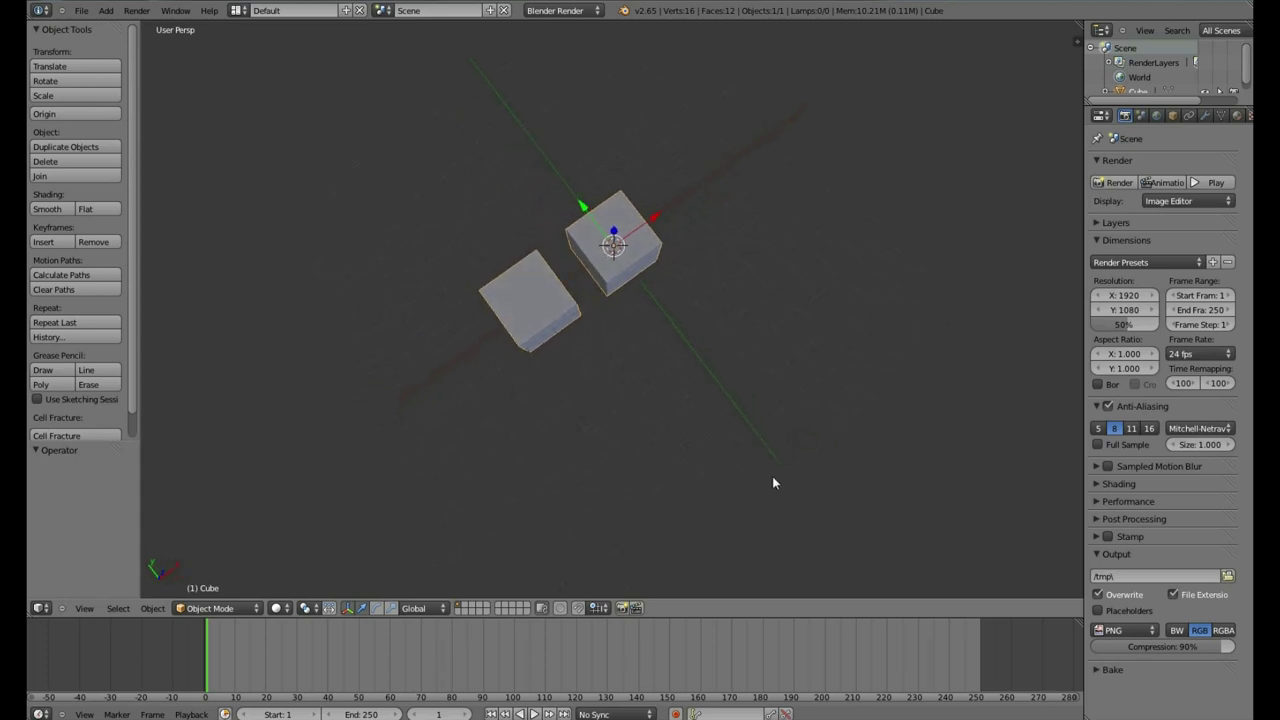
{"action": "scroll", "coordinate": [725, 380], "scroll_direction": "up", "scroll_amount": 2}
{"action": "middle_click_drag", "start_coordinate": [725, 385], "coordinate": [688, 345]}
{"action": "scroll", "coordinate": [688, 345], "scroll_direction": "down", "scroll_amount": 3}
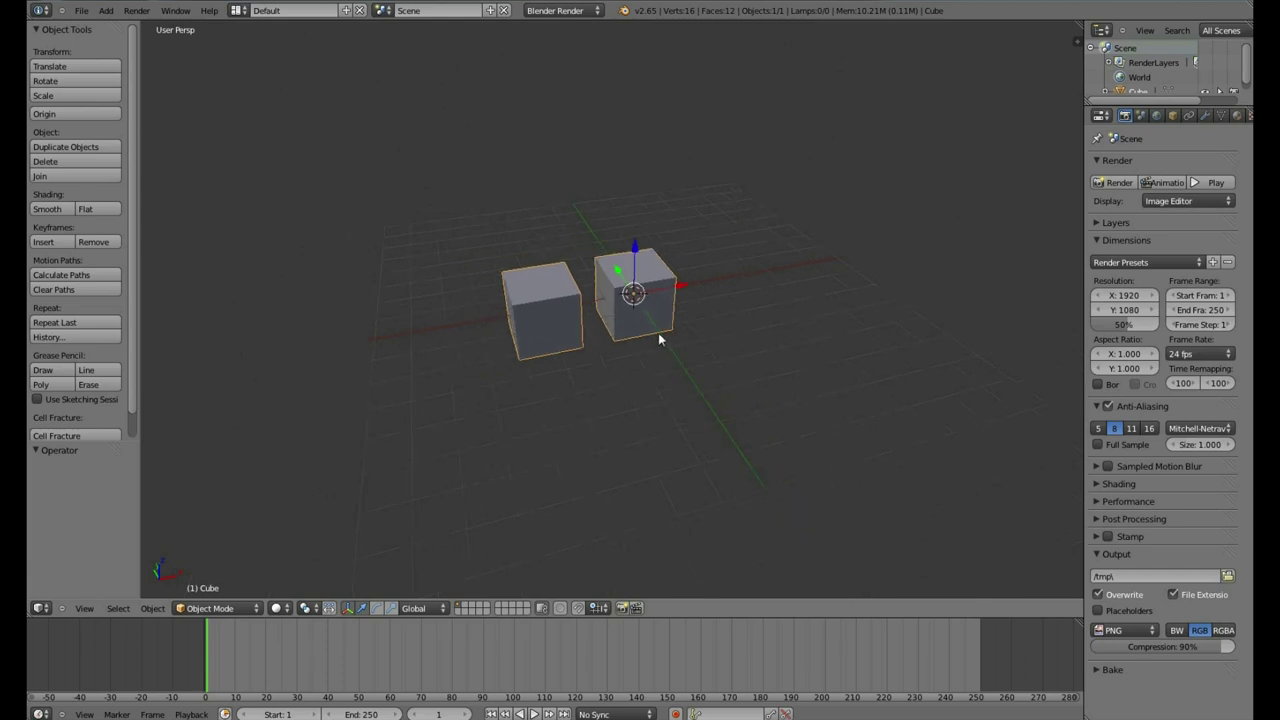
{"action": "left_click", "coordinate": [106, 10]}
{"action": "key", "text": "shift+a"}
{"action": "mouse_move", "coordinate": [537, 222]}
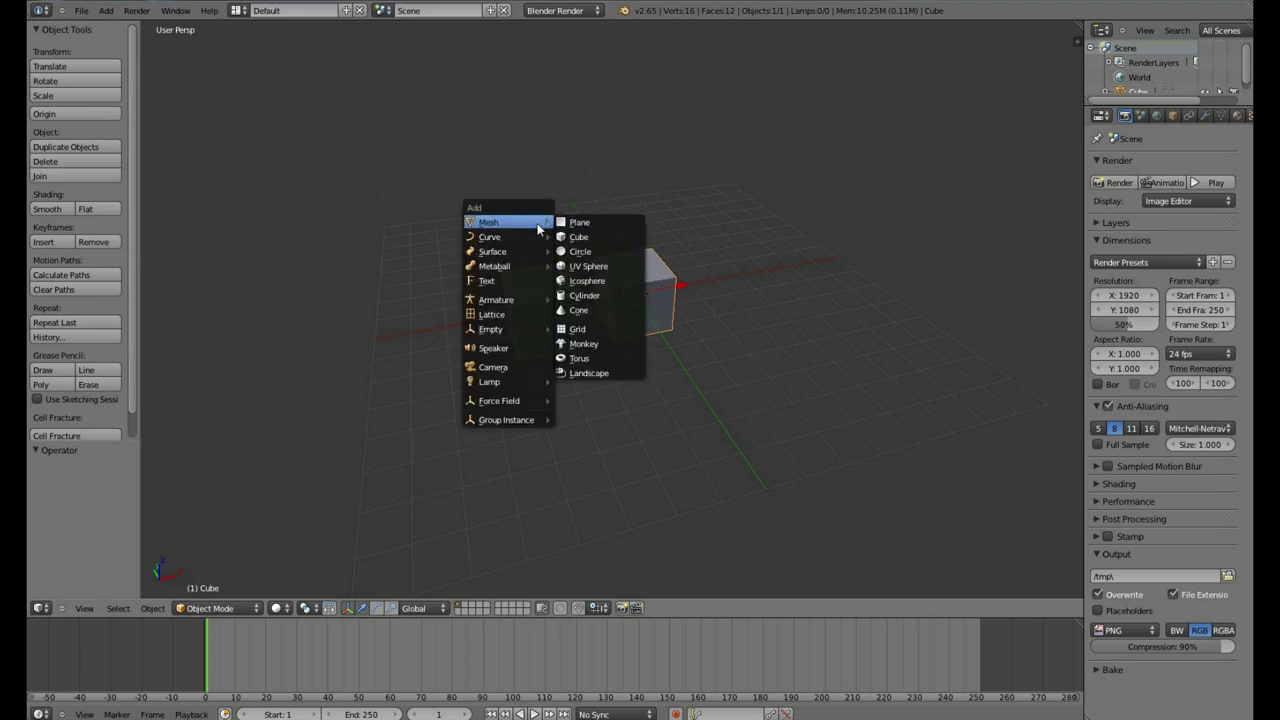
{"action": "left_click", "coordinate": [505, 370]}
Raise the camera about 4.46 units along Z, shift it along Y, and move it about 5 units along negative X
{"action": "middle_click_drag", "start_coordinate": [643, 393], "coordinate": [660, 343]}
{"action": "left_click_drag", "start_coordinate": [654, 322], "coordinate": [646, 186]}
{"action": "middle_click_drag", "start_coordinate": [651, 223], "coordinate": [763, 314]}
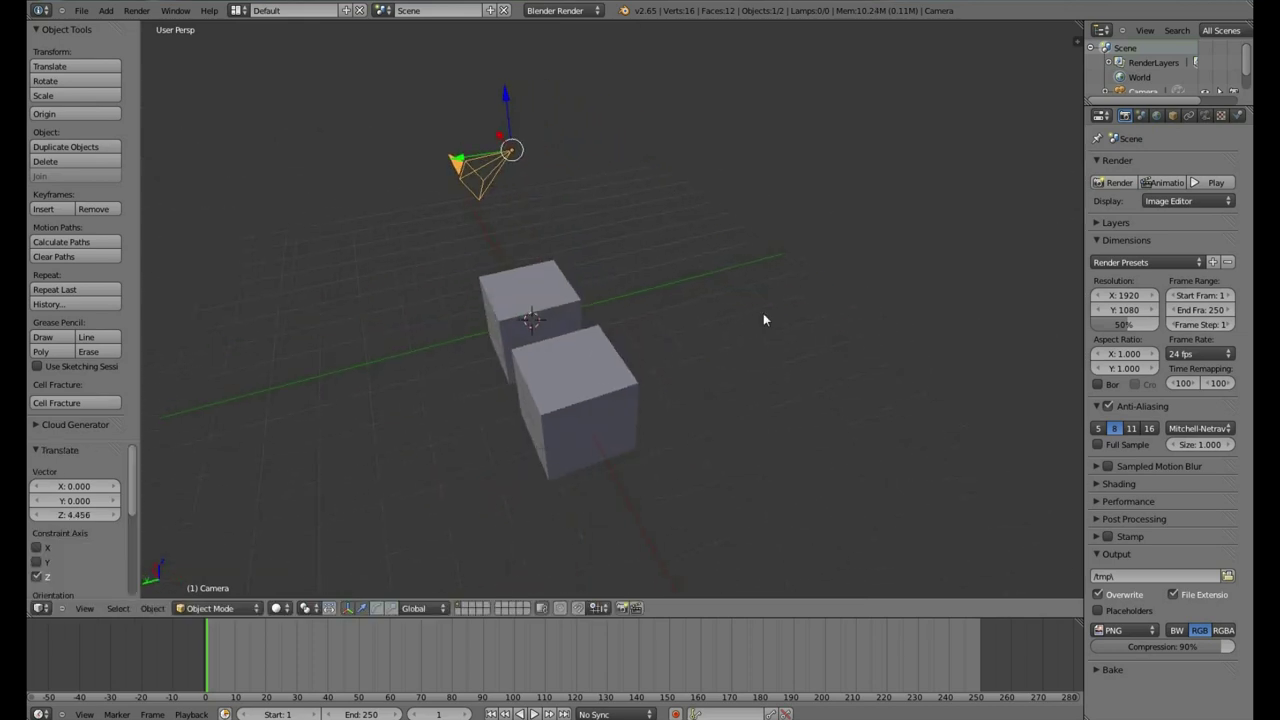
{"action": "left_click_drag", "start_coordinate": [463, 165], "coordinate": [628, 170]}
{"action": "left_click_drag", "start_coordinate": [641, 115], "coordinate": [791, 257]}
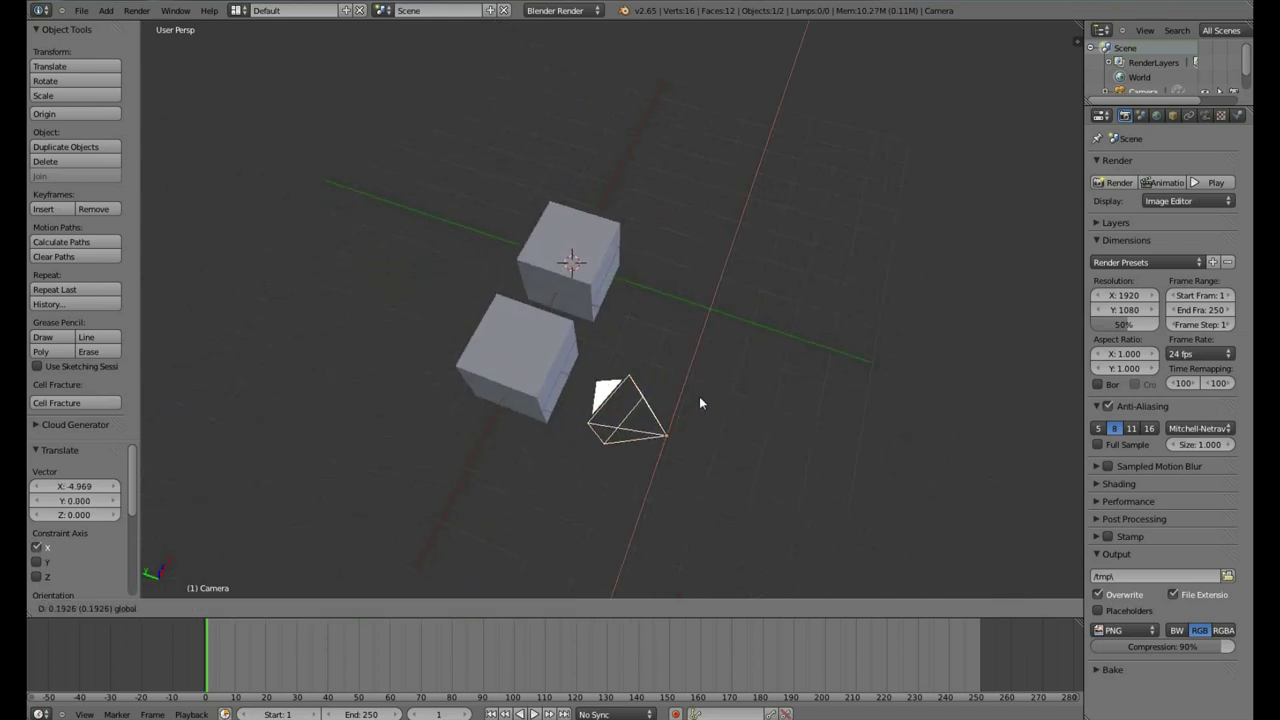
Rotate the camera about -26° around the global Z axis so it faces the cubes
{"action": "key", "text": "r"}
{"action": "key", "text": "z"}
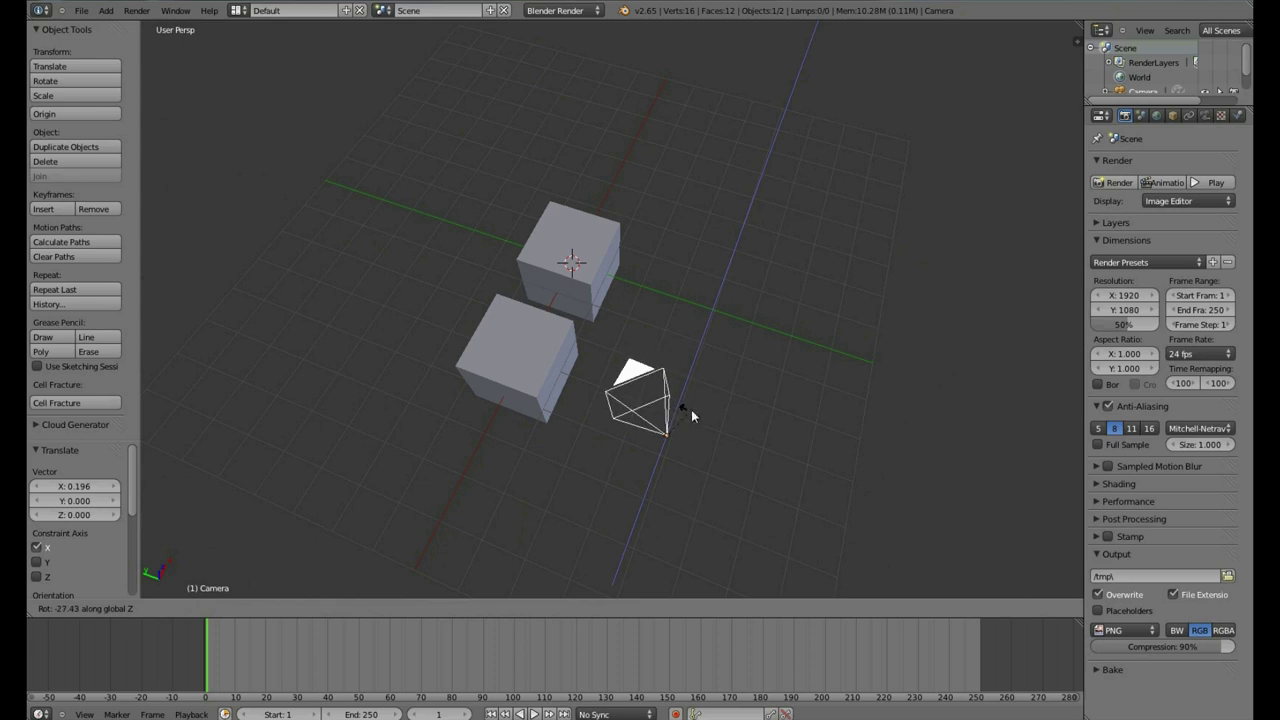
{"action": "left_click", "coordinate": [693, 410]}
{"action": "middle_click_drag", "start_coordinate": [694, 417], "coordinate": [667, 380]}
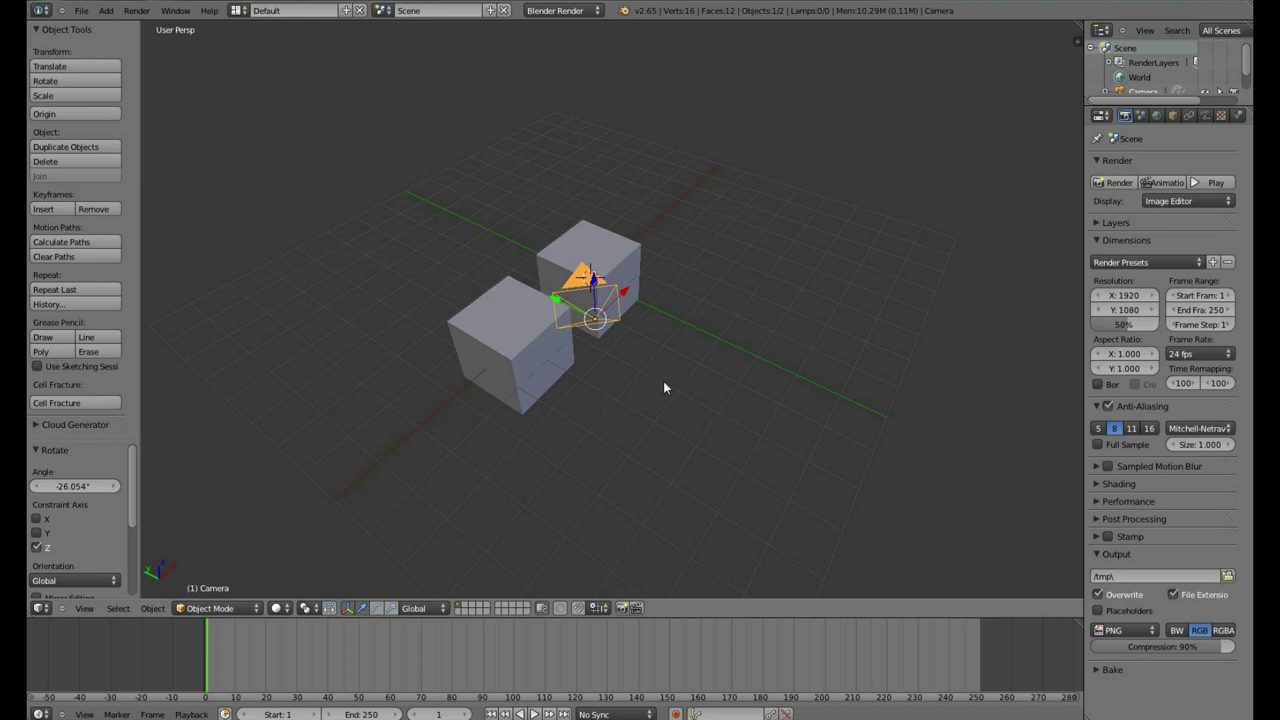
Switch the viewport to the active camera's view, render a still image of the cubes, and close the result
{"action": "key", "text": "KP_0"}
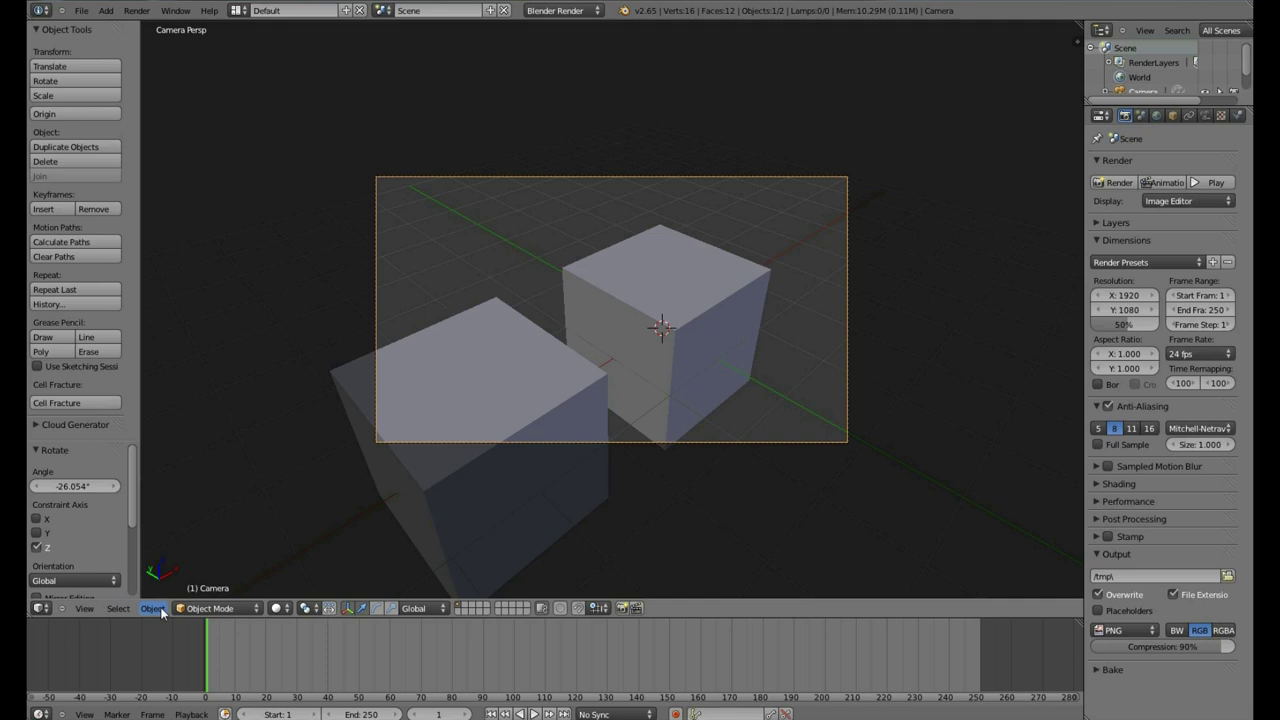
{"action": "left_click", "coordinate": [90, 609]}
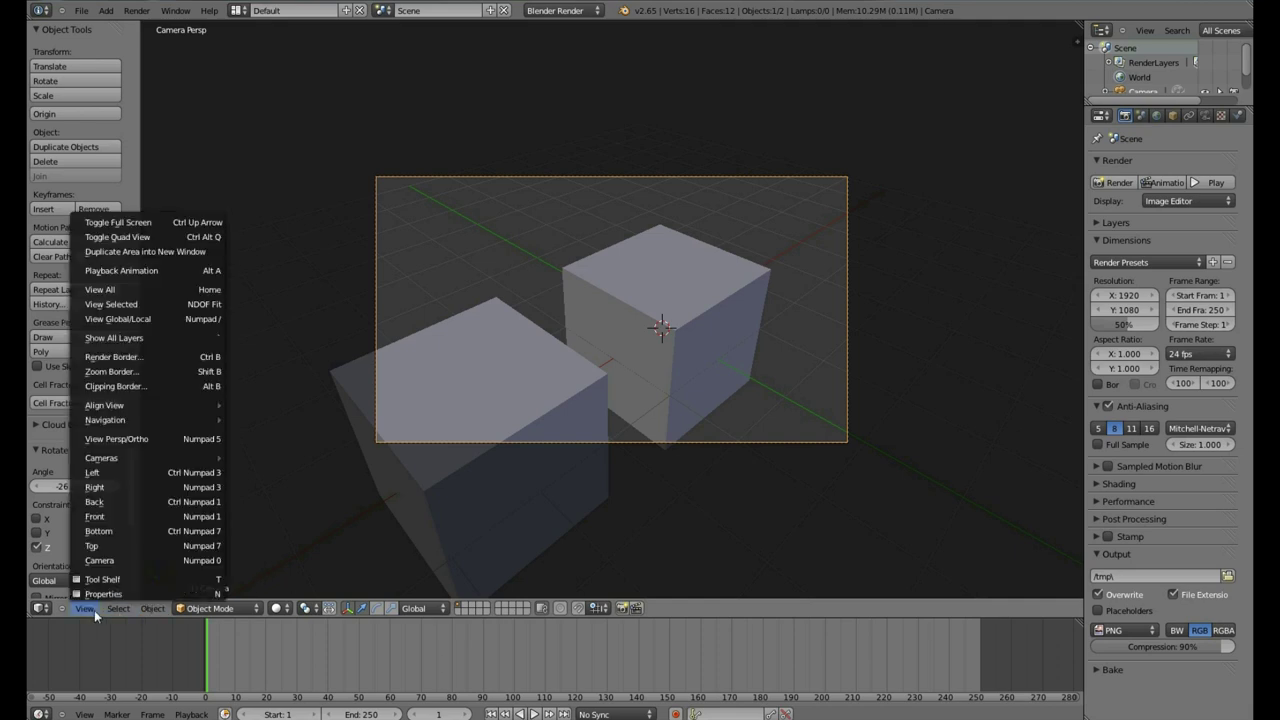
{"action": "left_click", "coordinate": [99, 559]}
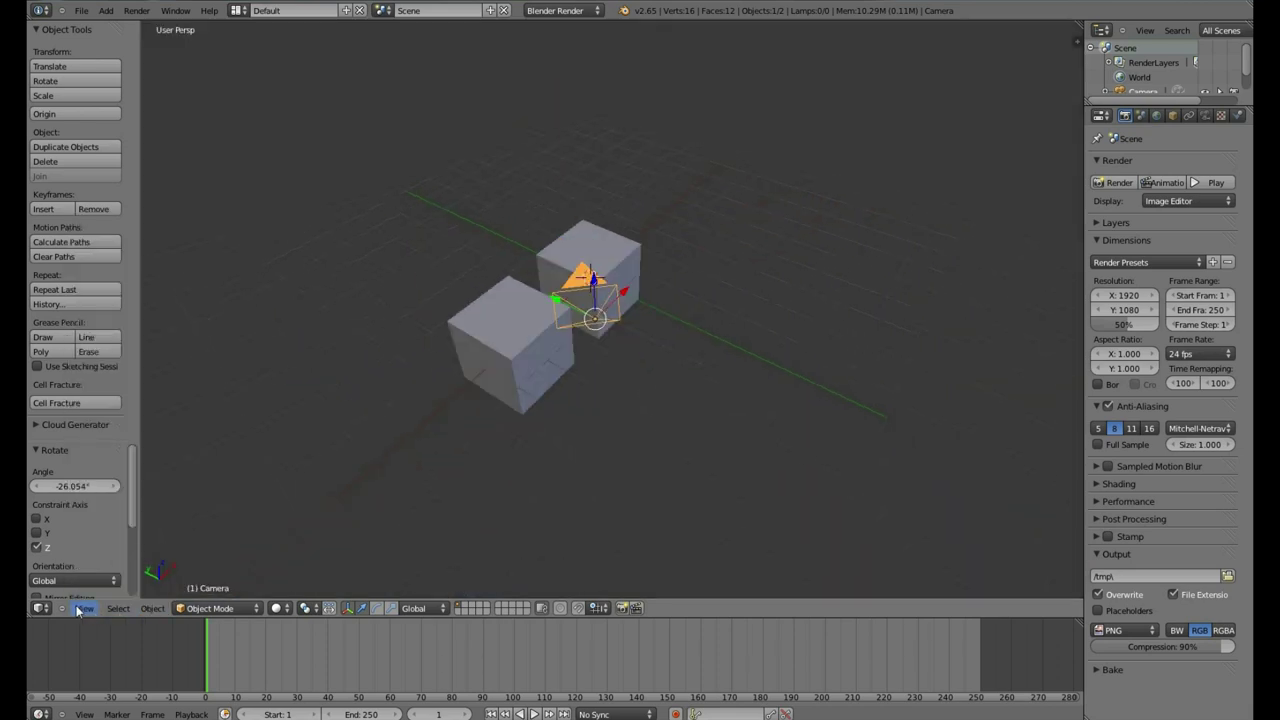
{"action": "left_click", "coordinate": [84, 609]}
{"action": "left_click", "coordinate": [100, 559]}
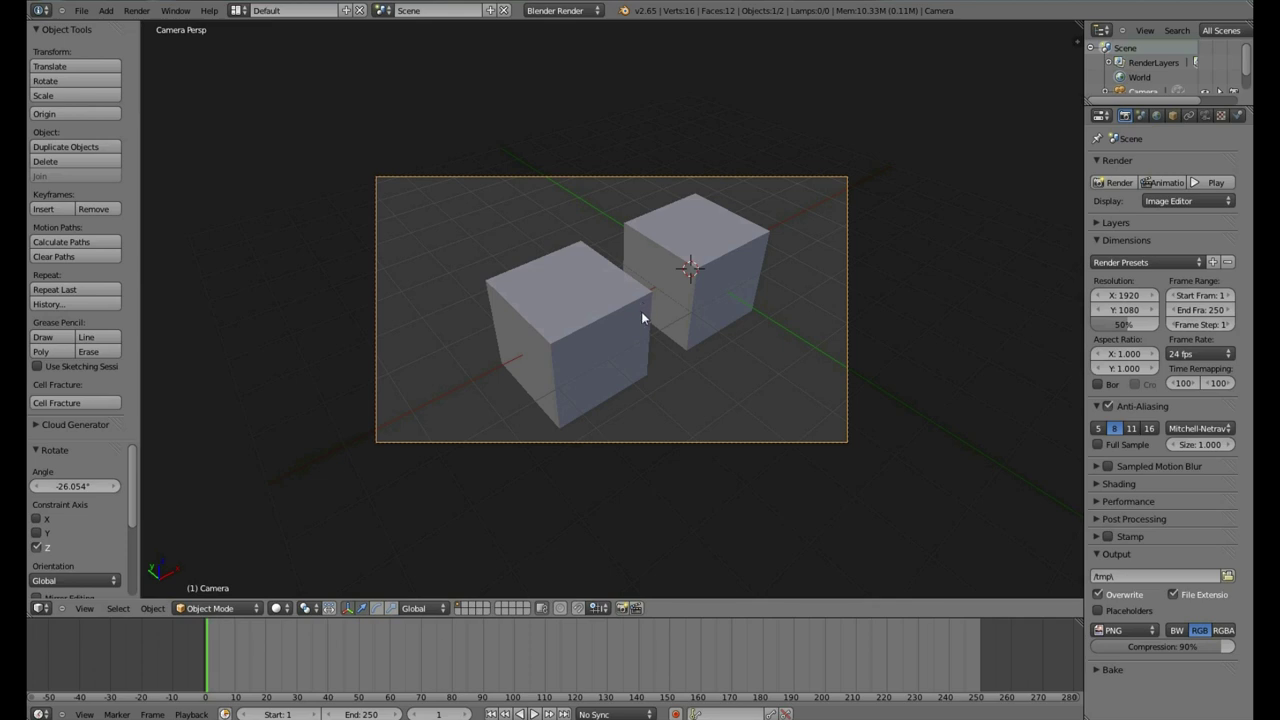
{"action": "key", "text": "F12"}
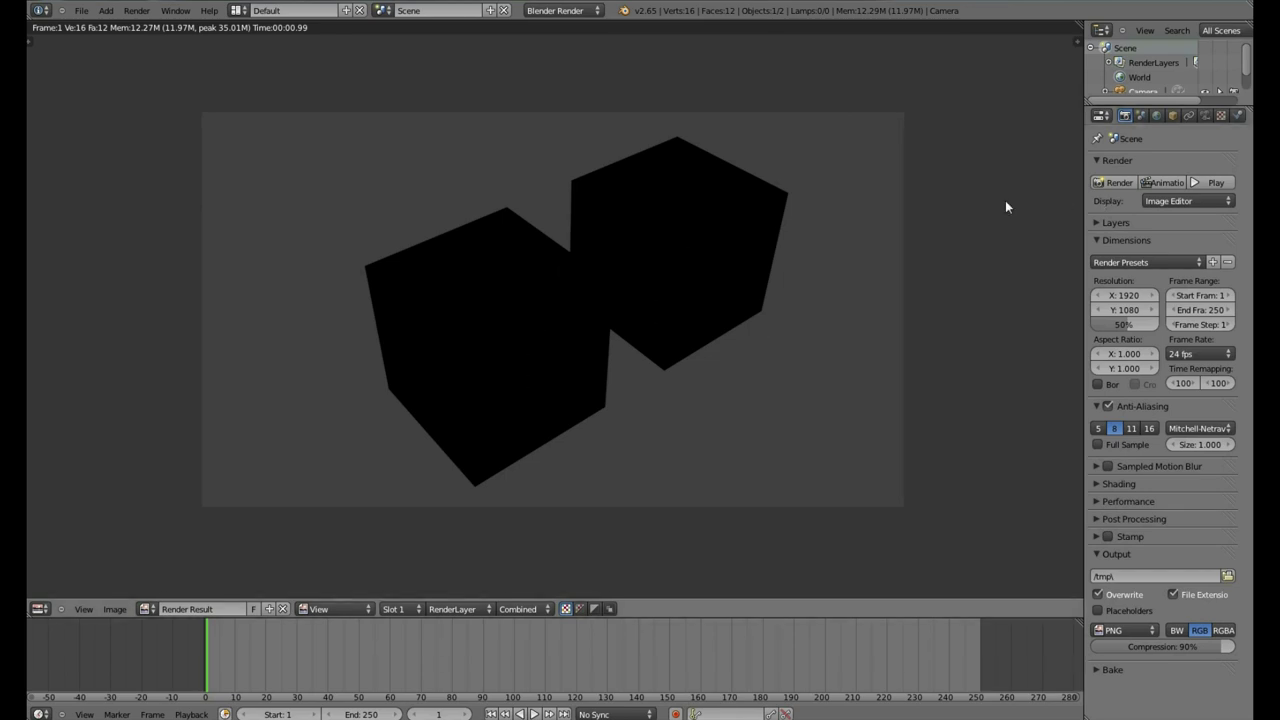
{"action": "key", "text": "Escape"}
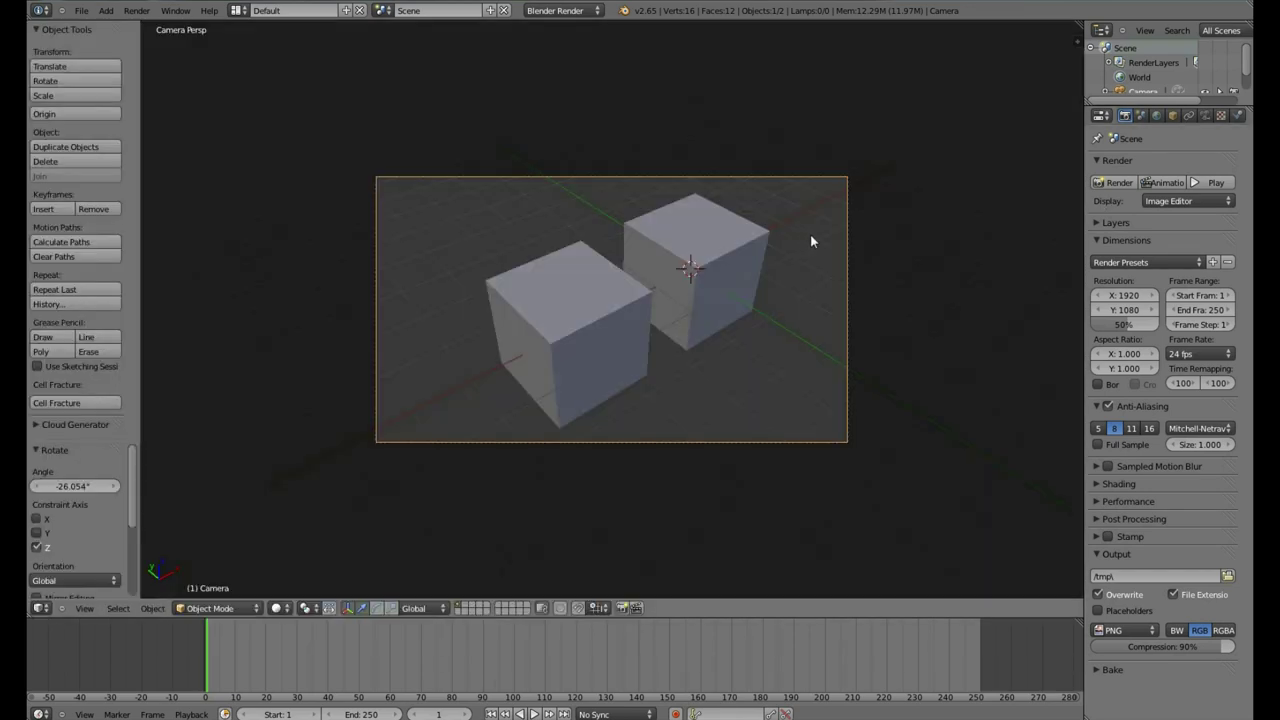
Set the world's horizon colour to bright green and render the scene to check the background
{"action": "left_click", "coordinate": [1157, 117]}
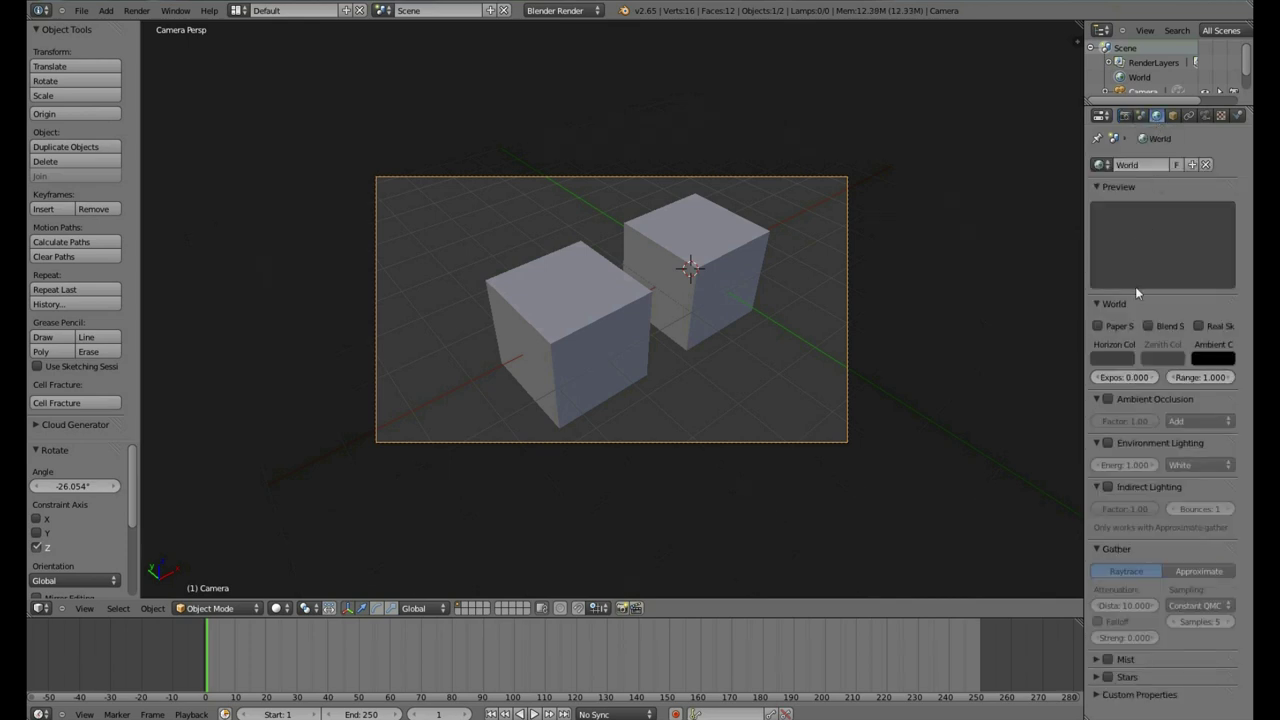
{"action": "left_click", "coordinate": [1124, 360]}
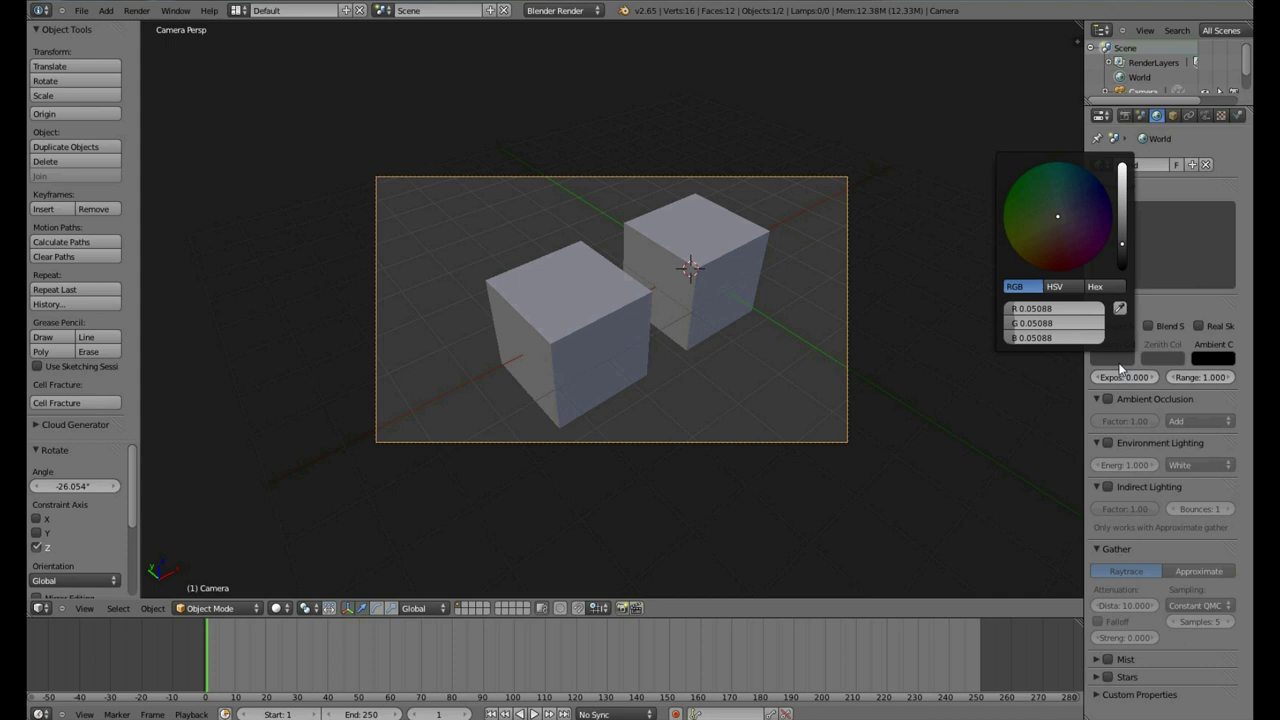
{"action": "left_click_drag", "start_coordinate": [1123, 255], "coordinate": [1121, 185]}
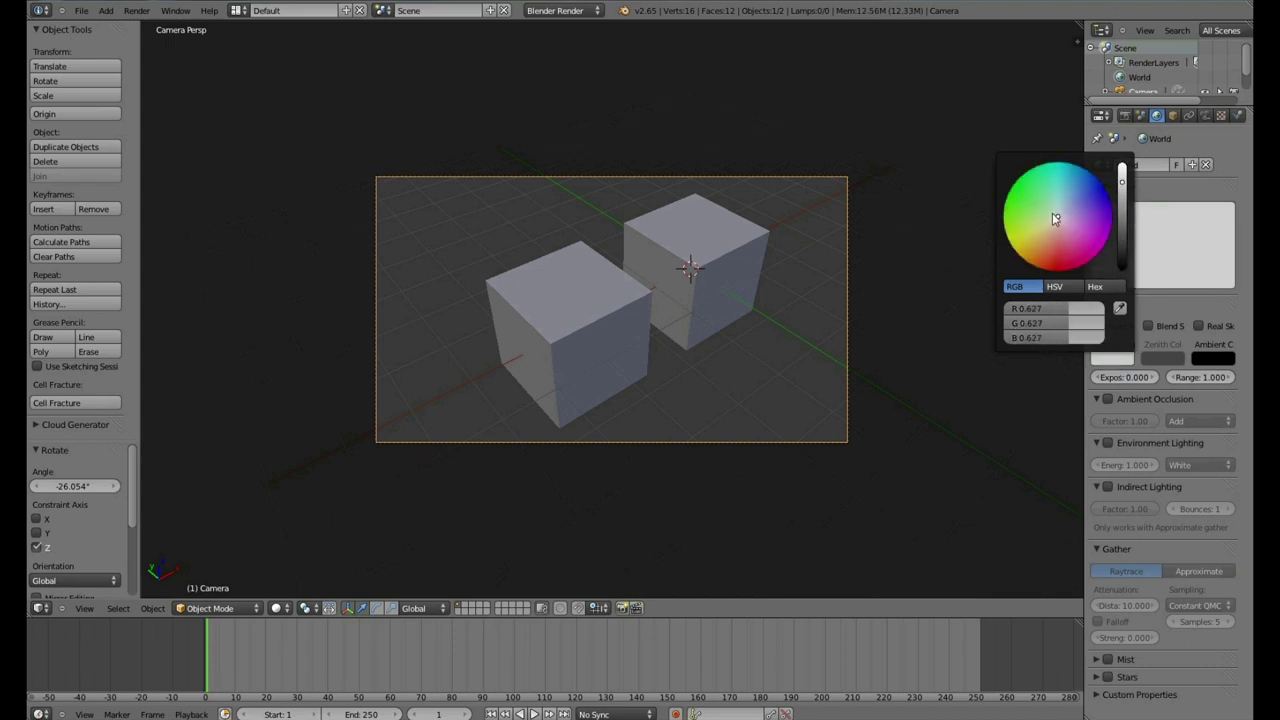
{"action": "mouse_move", "coordinate": [1054, 216]}
{"action": "left_mouse_down"}
{"action": "mouse_move", "coordinate": [1091, 207]}
{"action": "mouse_move", "coordinate": [1117, 255]}
{"action": "left_mouse_up"}
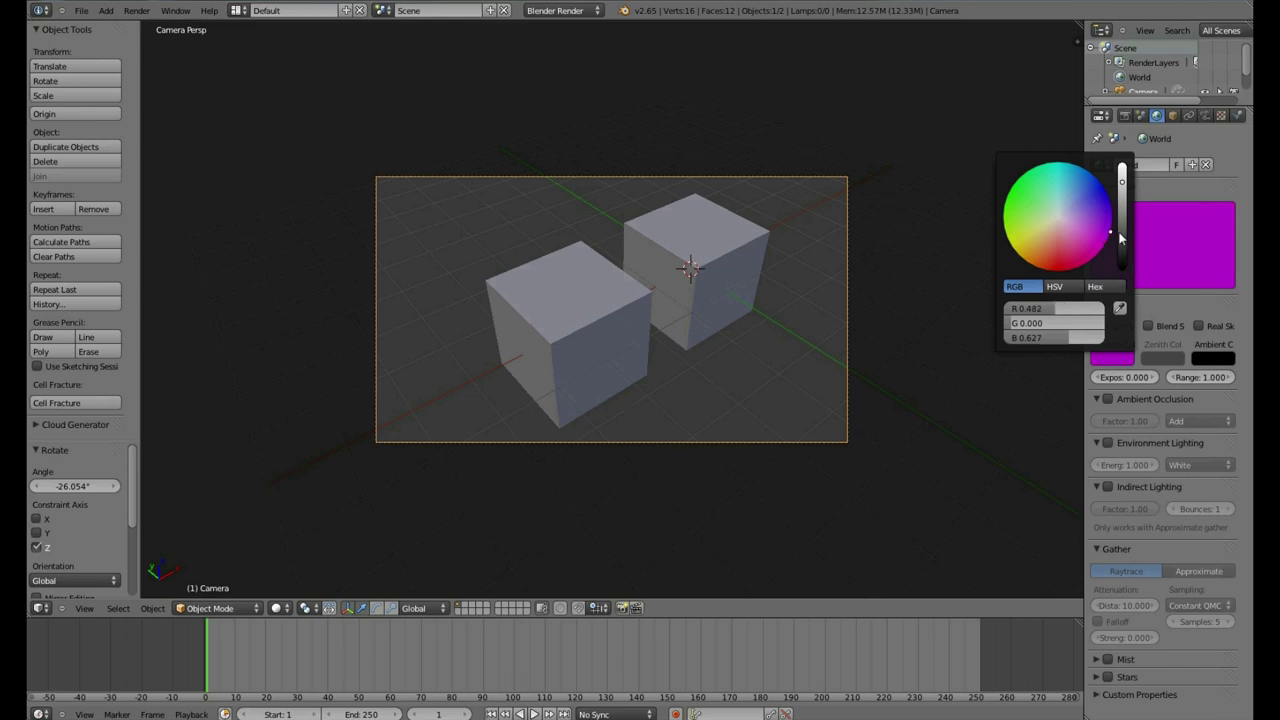
{"action": "left_click_drag", "start_coordinate": [1045, 212], "coordinate": [1011, 190]}
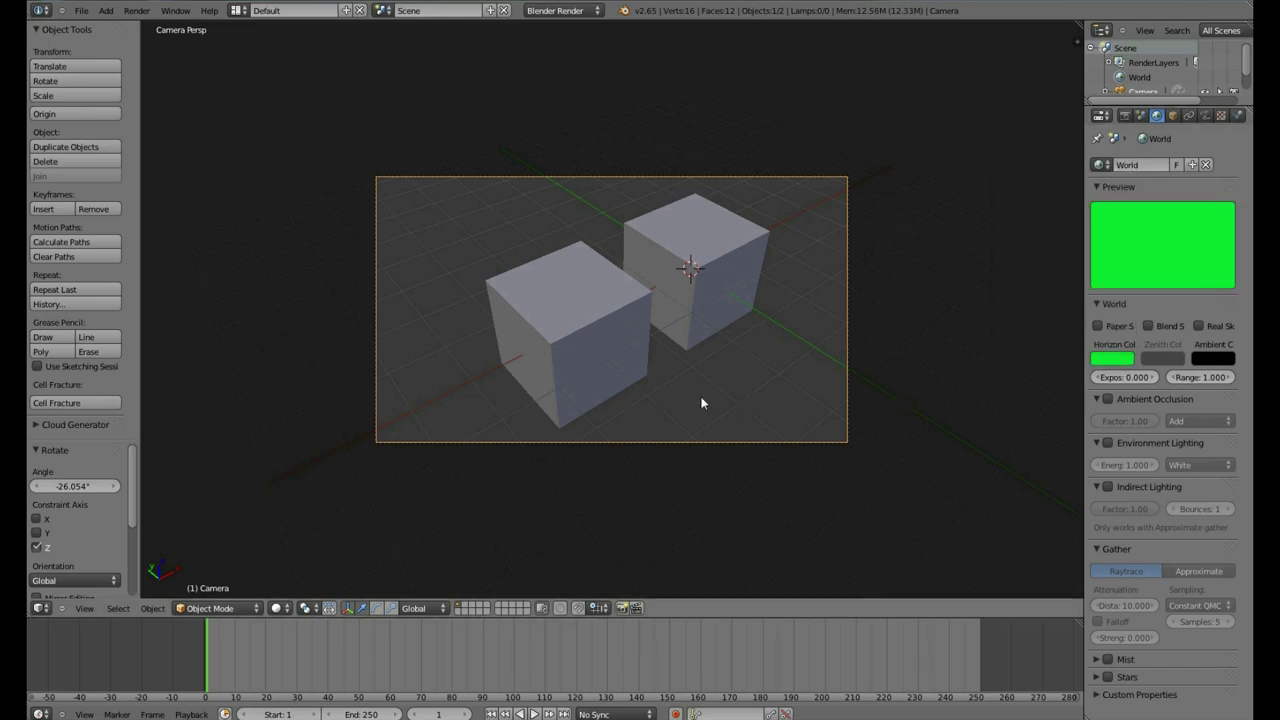
{"action": "key", "text": "F12"}
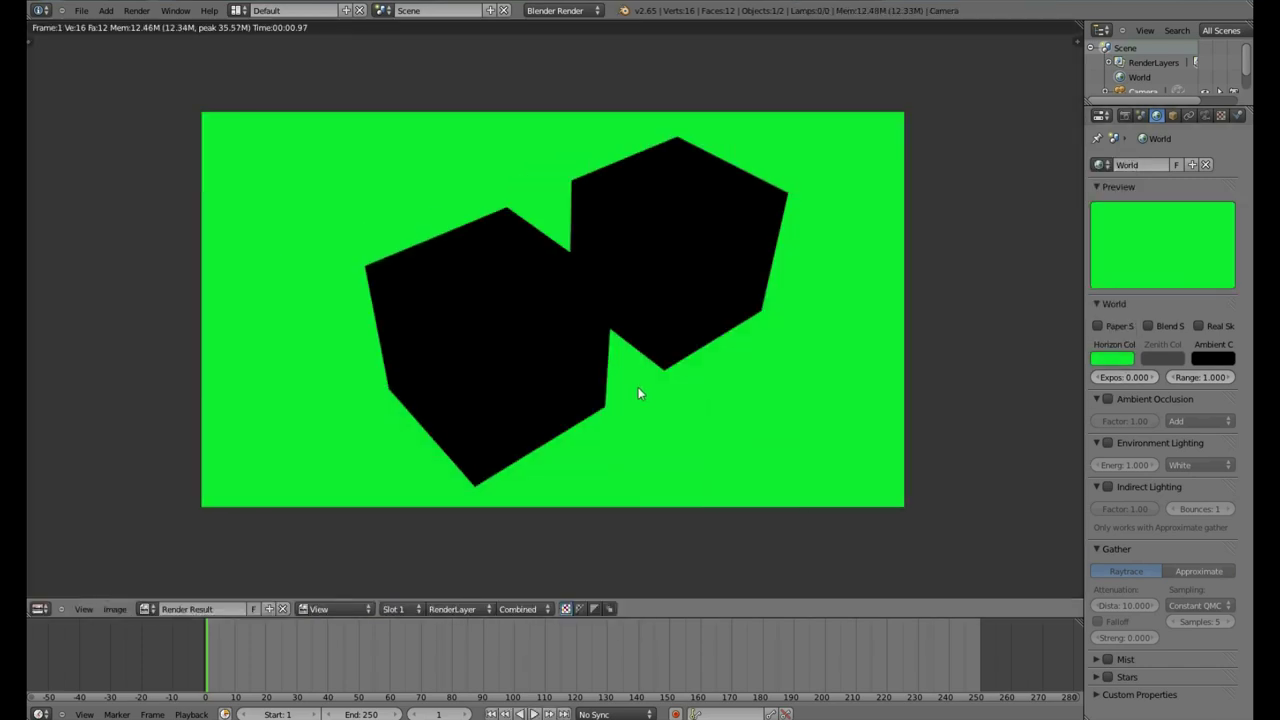
{"action": "key", "text": "Escape"}
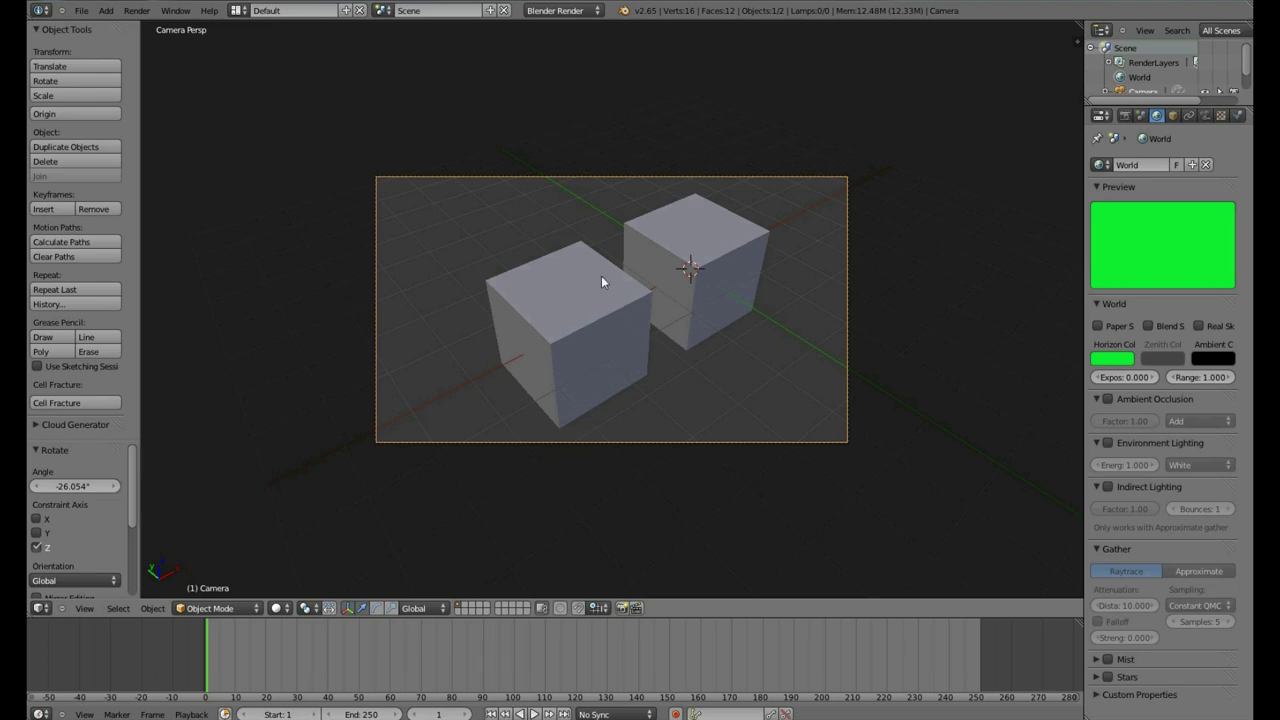
Add a point lamp to the scene at the 3D cursor
{"action": "key", "text": "shift+a"}
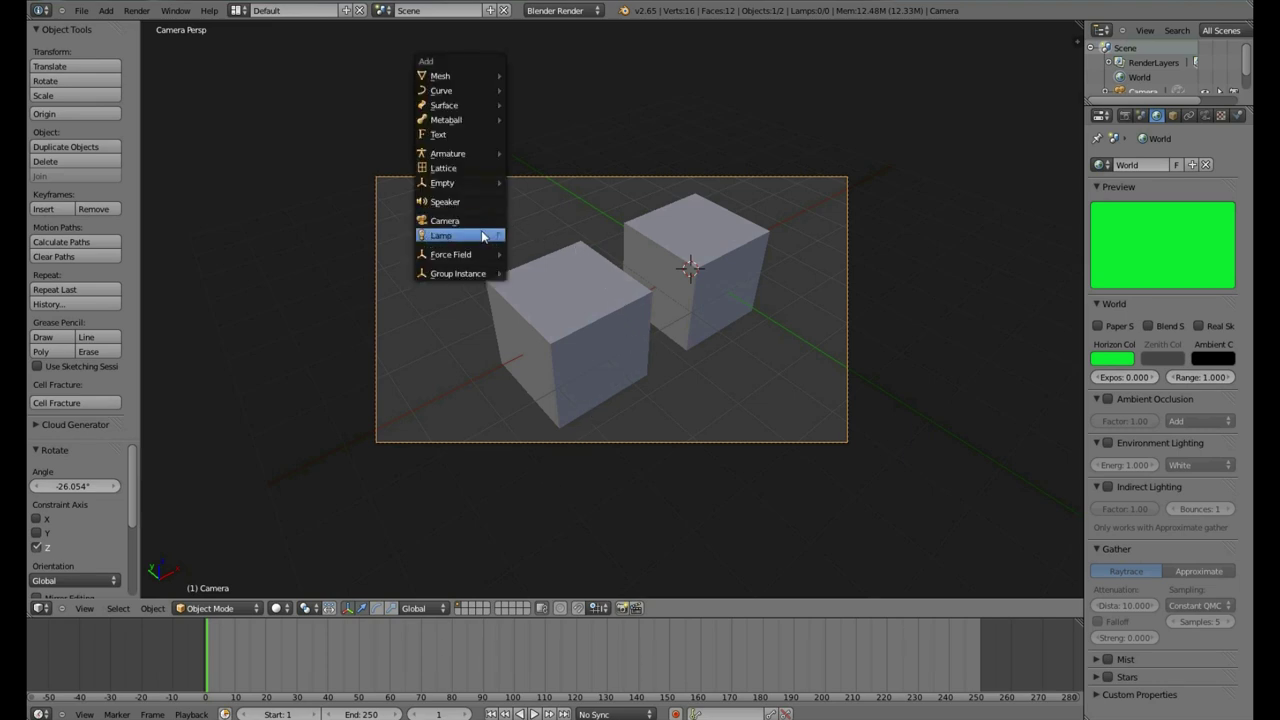
{"action": "mouse_move", "coordinate": [482, 237]}
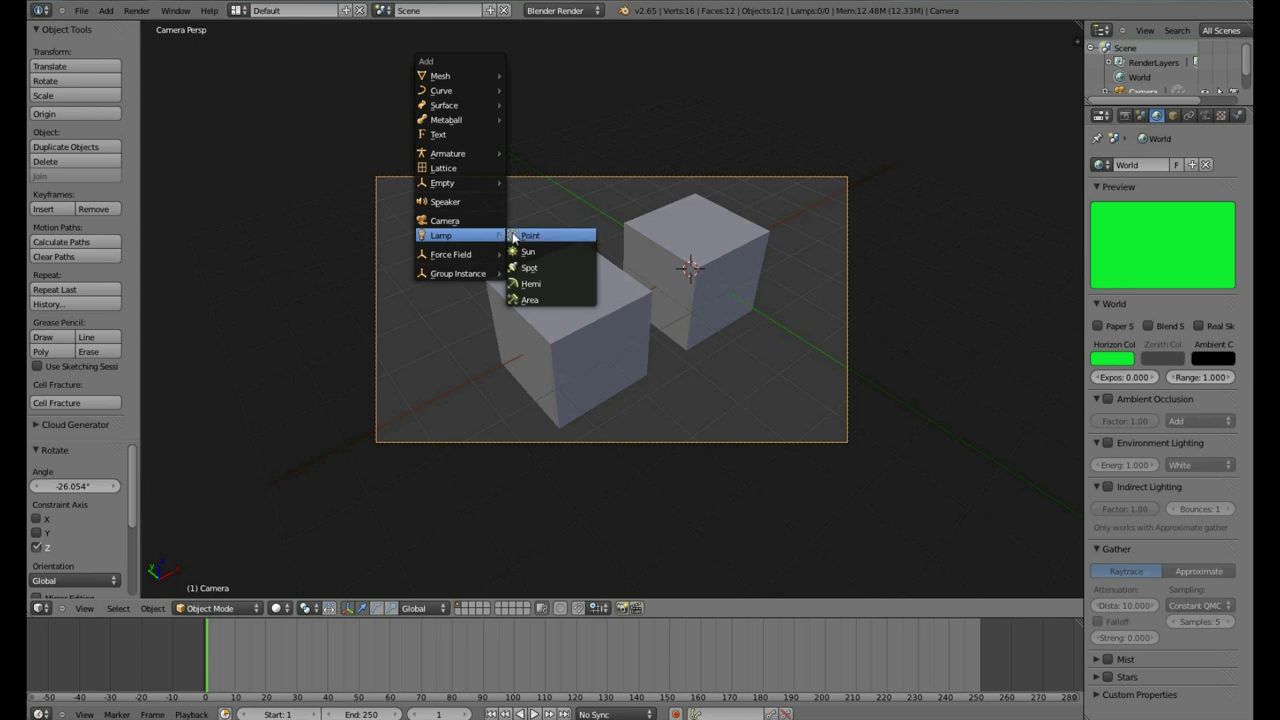
{"action": "left_click", "coordinate": [530, 240]}
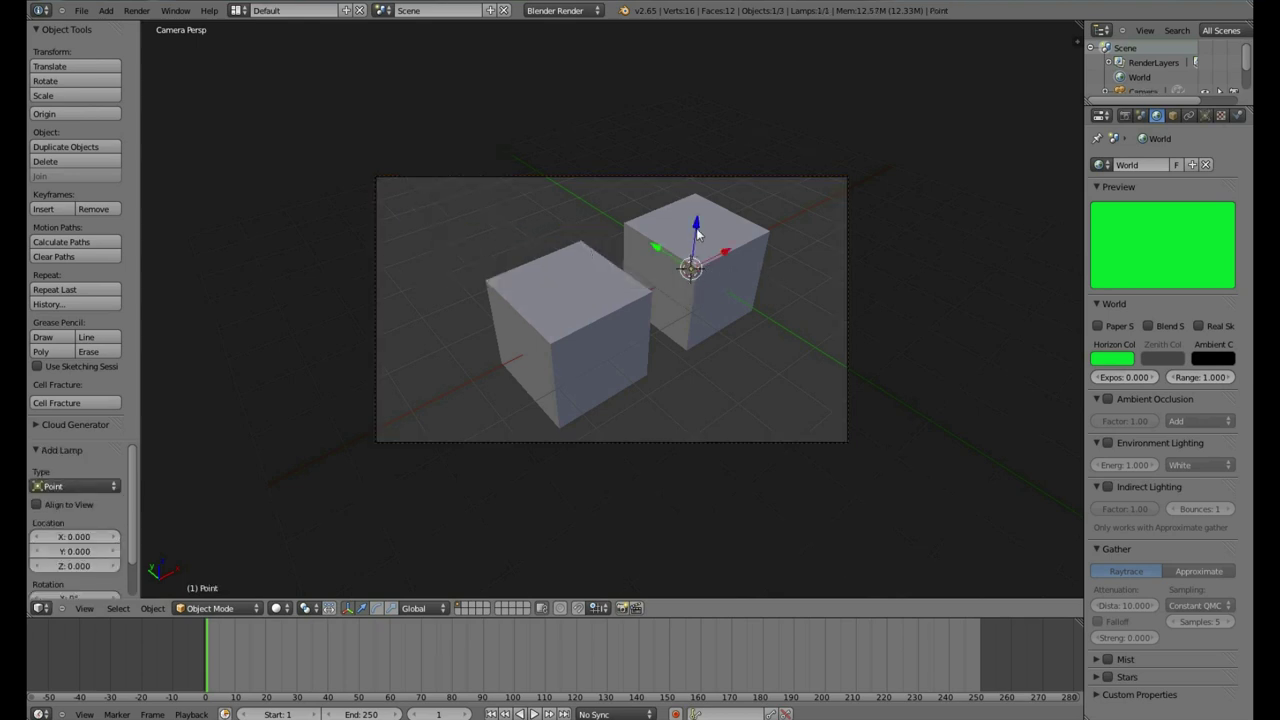
Move the point lamp upward, about -2.17 units along Y and -3.07 units along X, and render the lit cubes
{"action": "left_click_drag", "start_coordinate": [698, 230], "coordinate": [784, 124]}
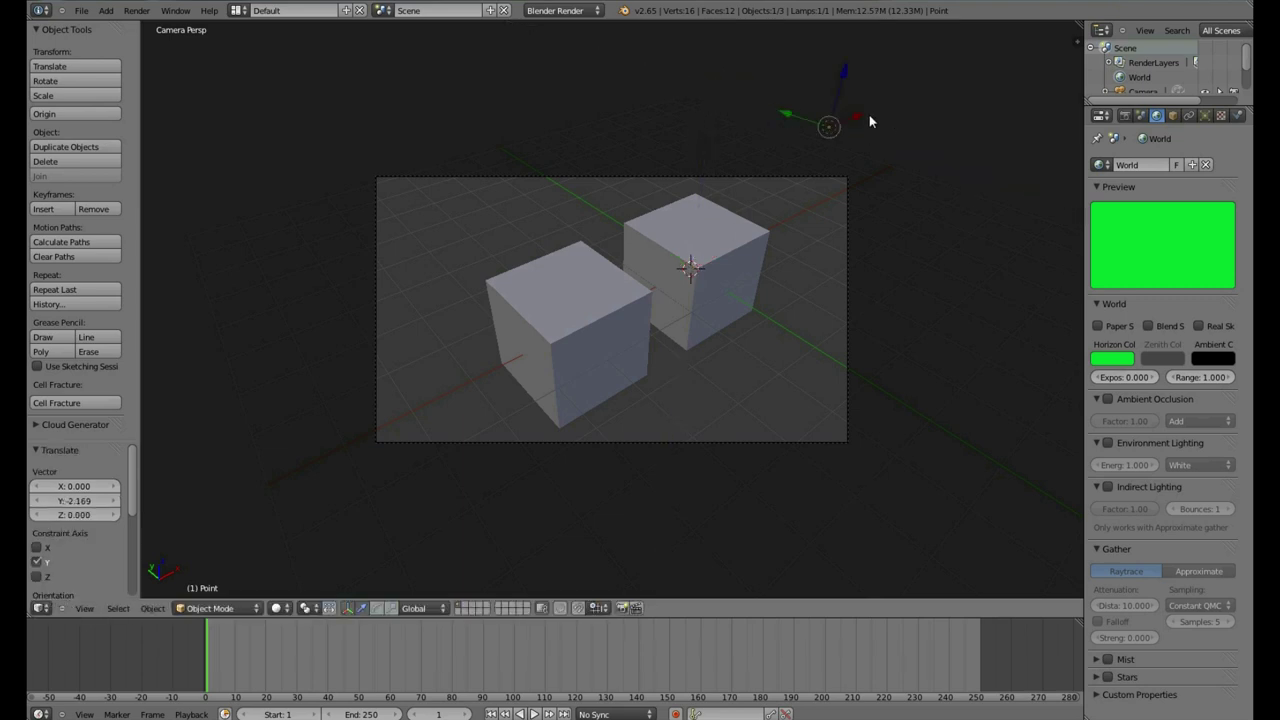
{"action": "left_click_drag", "start_coordinate": [868, 120], "coordinate": [734, 308]}
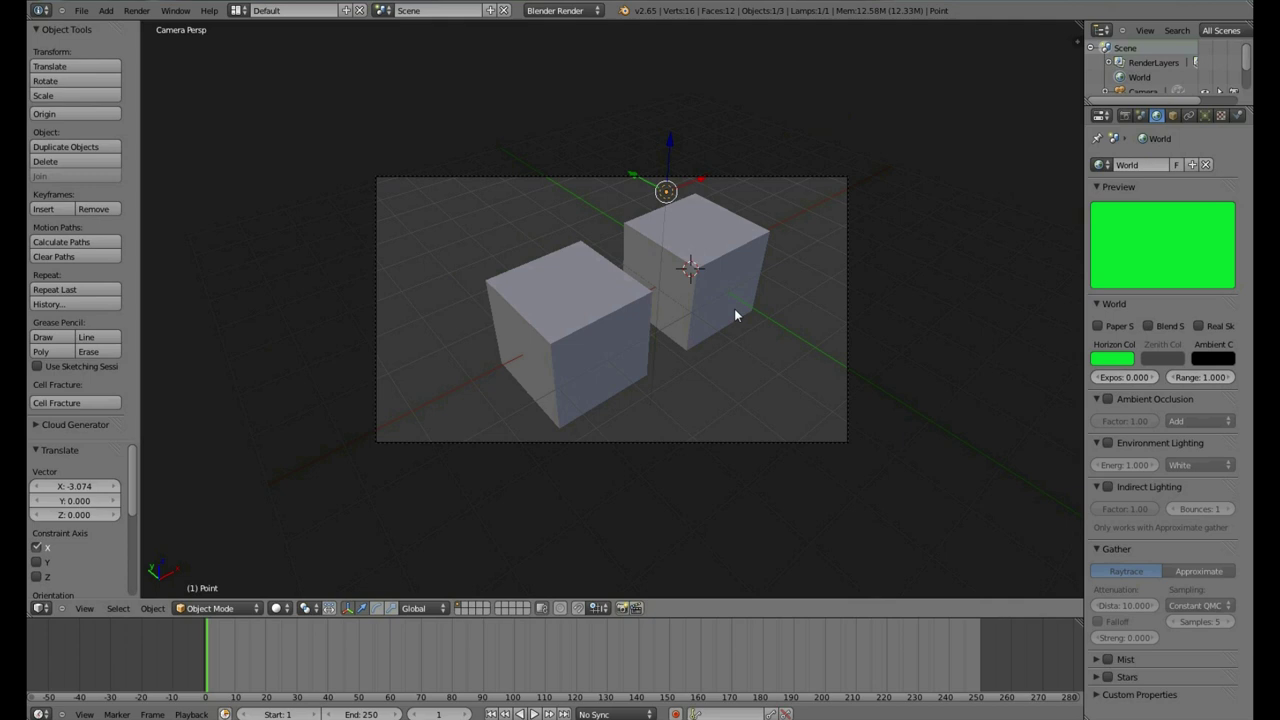
{"action": "key", "text": "F12"}
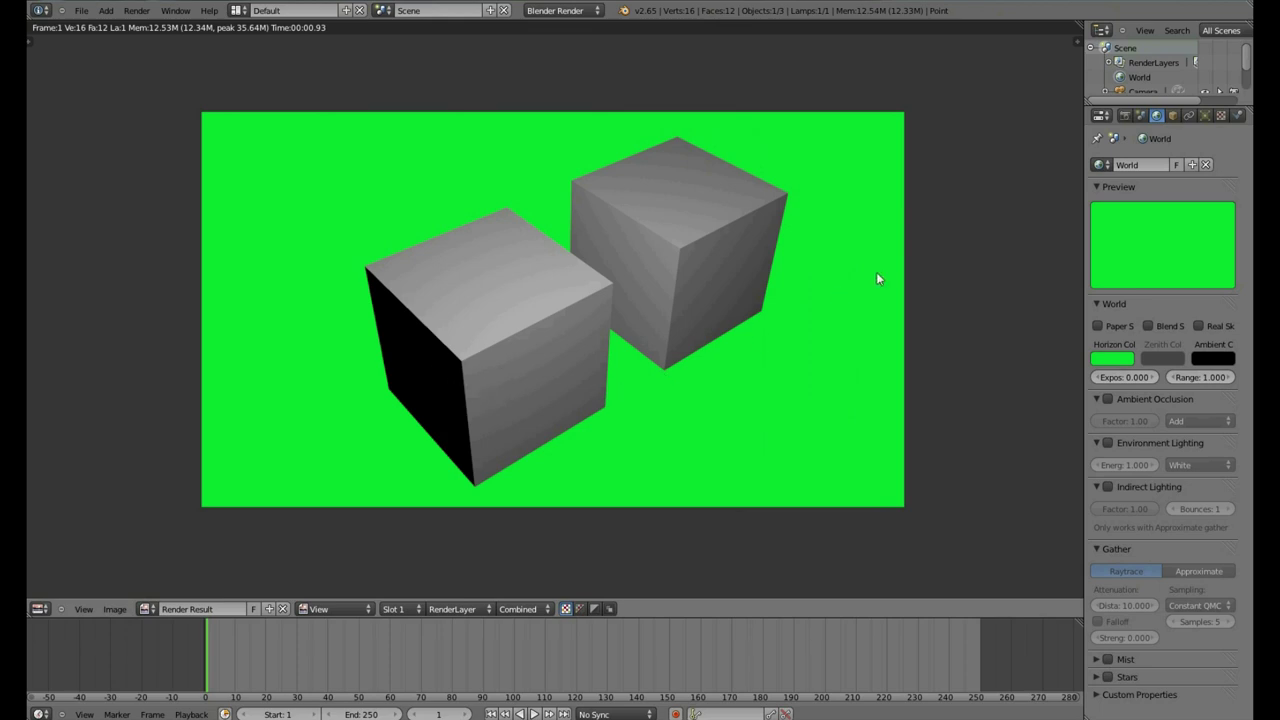
{"action": "key", "text": "Escape"}
Give the joined cubes a new material with an orange diffuse colour, and render the scene to check it
{"action": "right_click", "coordinate": [703, 277]}
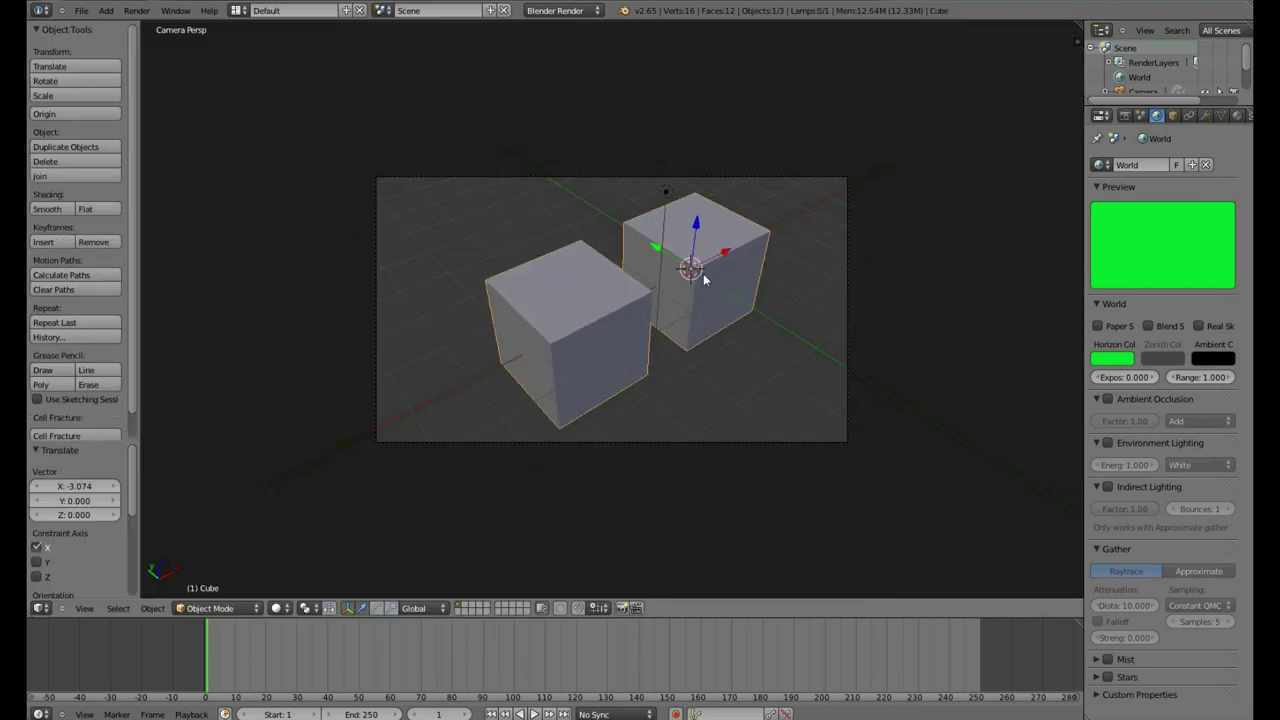
{"action": "left_click", "coordinate": [1237, 117]}
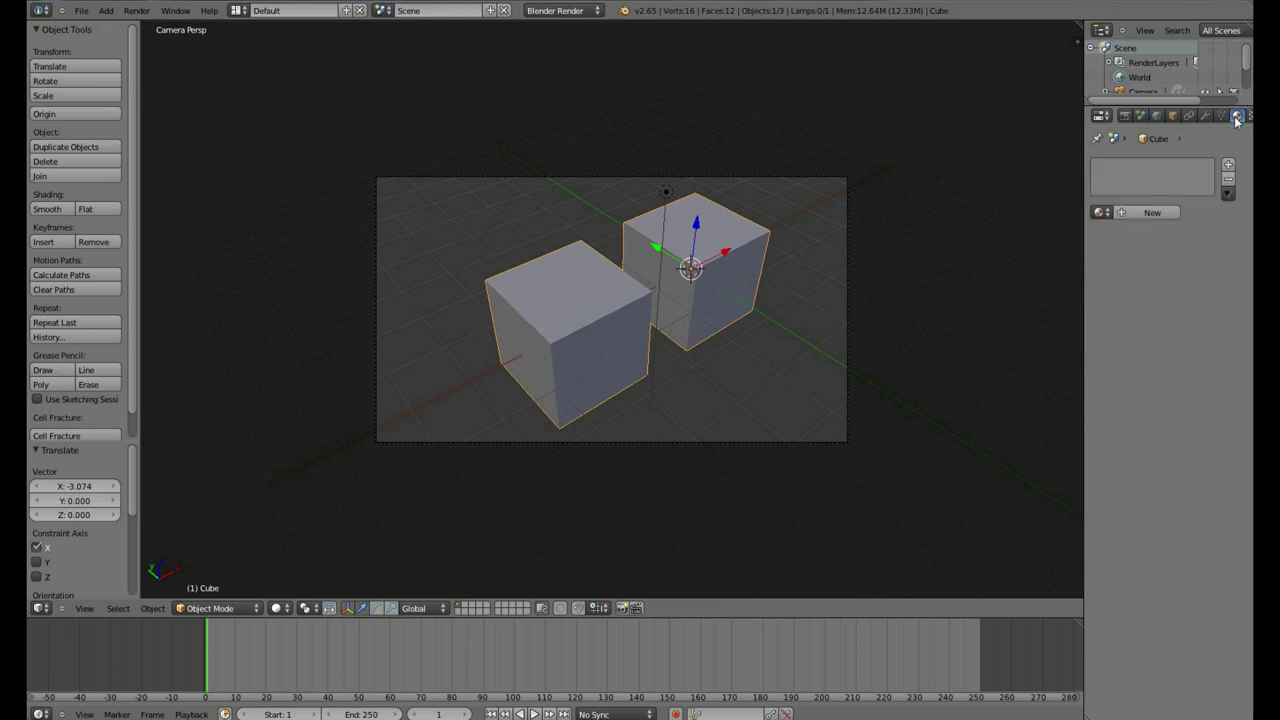
{"action": "left_click", "coordinate": [1151, 213]}
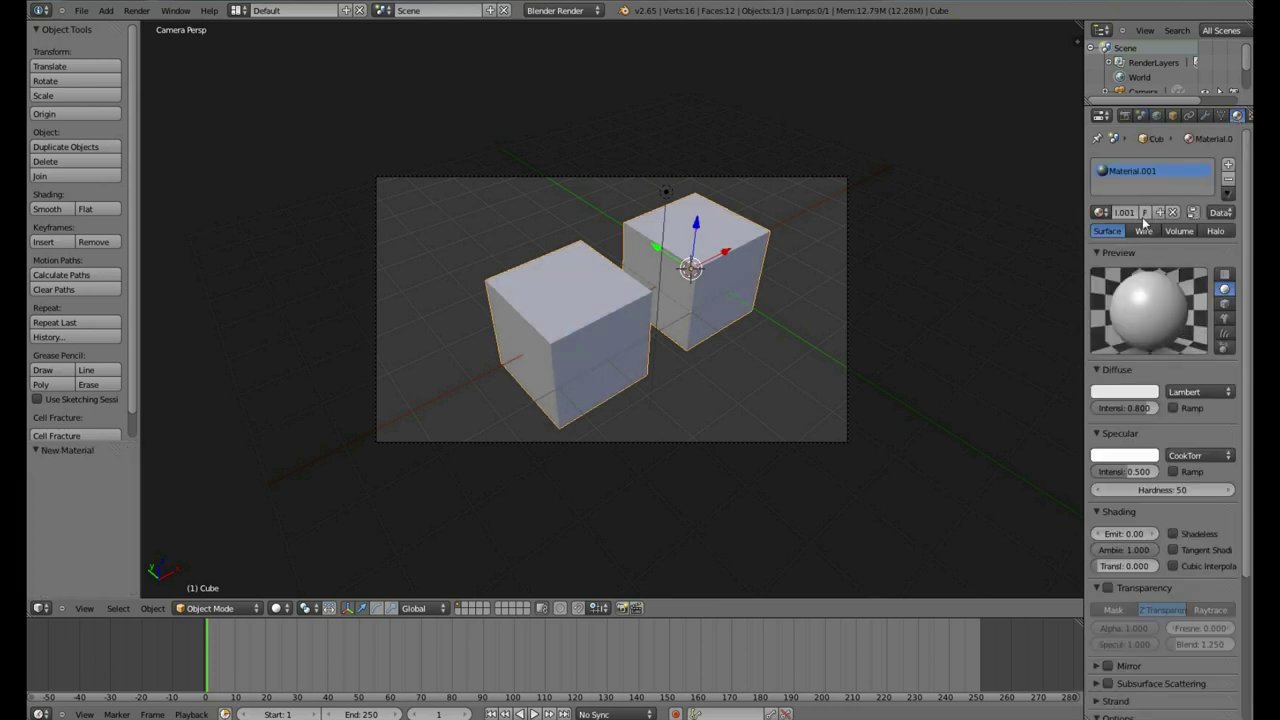
{"action": "left_click", "coordinate": [1118, 397]}
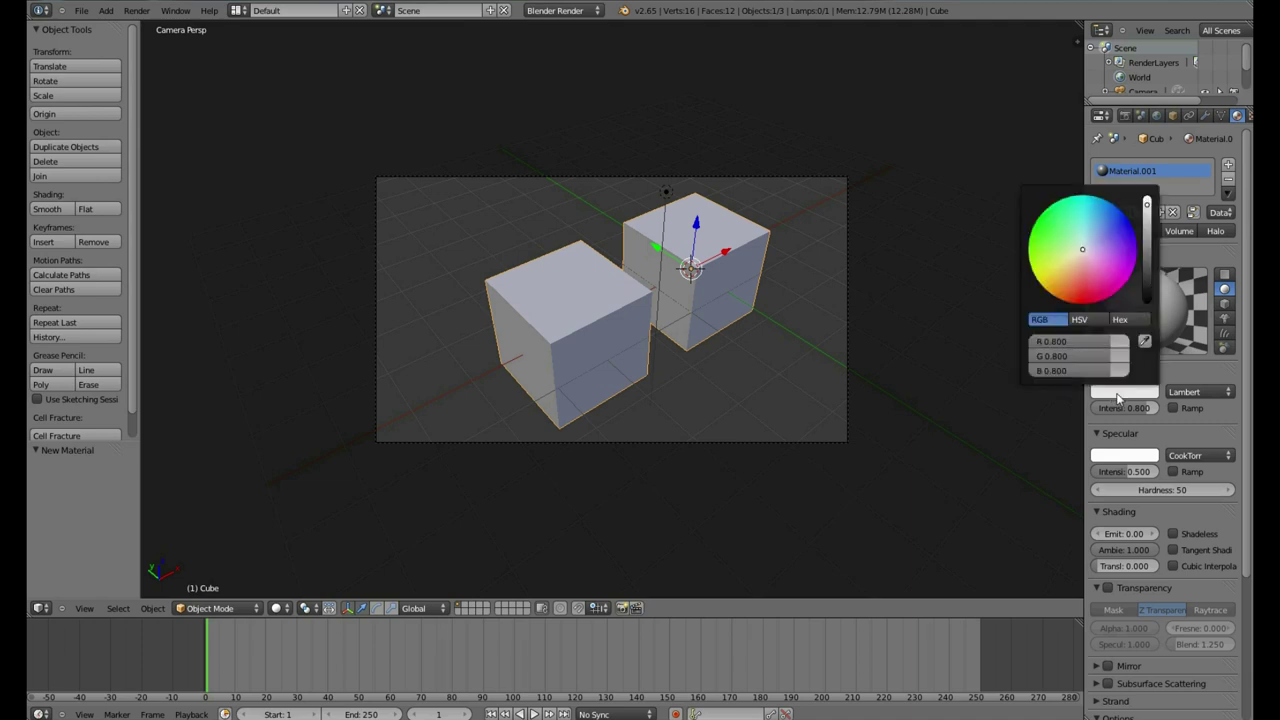
{"action": "mouse_move", "coordinate": [1147, 204]}
{"action": "left_mouse_down"}
{"action": "mouse_move", "coordinate": [1155, 268]}
{"action": "mouse_move", "coordinate": [1147, 204]}
{"action": "left_mouse_up"}
{"action": "left_click_drag", "start_coordinate": [1086, 252], "coordinate": [1068, 320]}
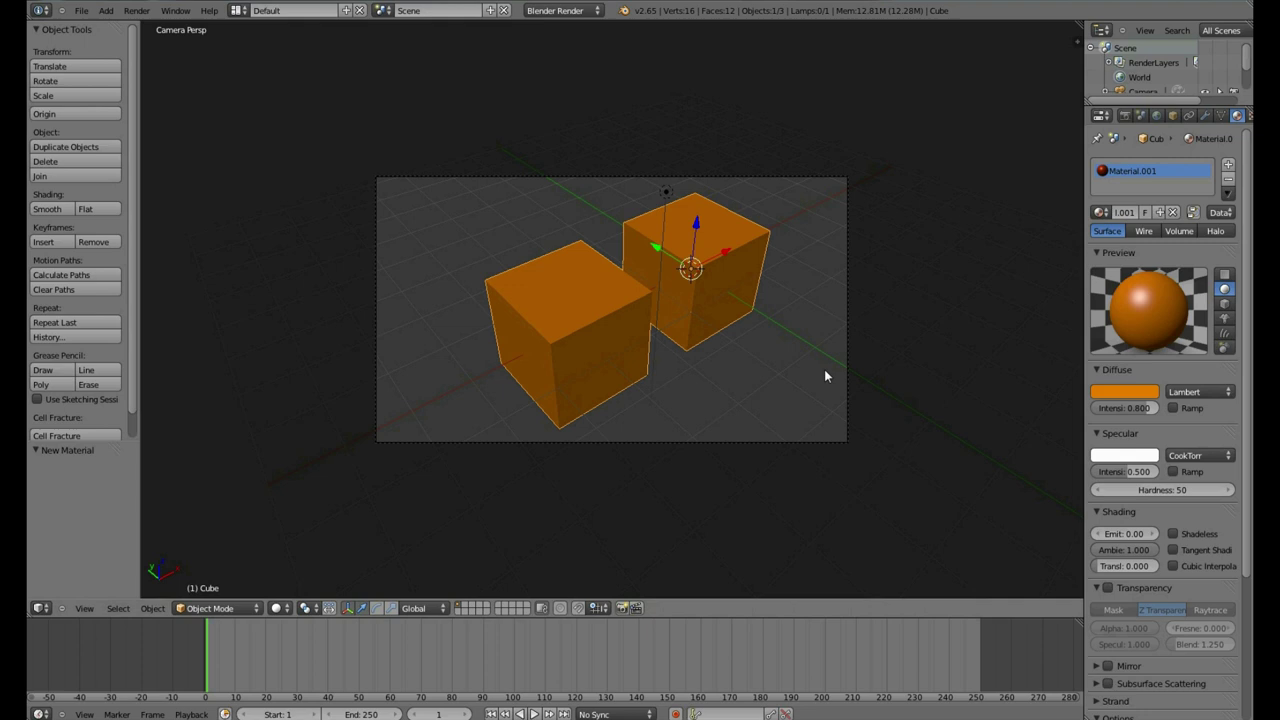
{"action": "key", "text": "F12"}
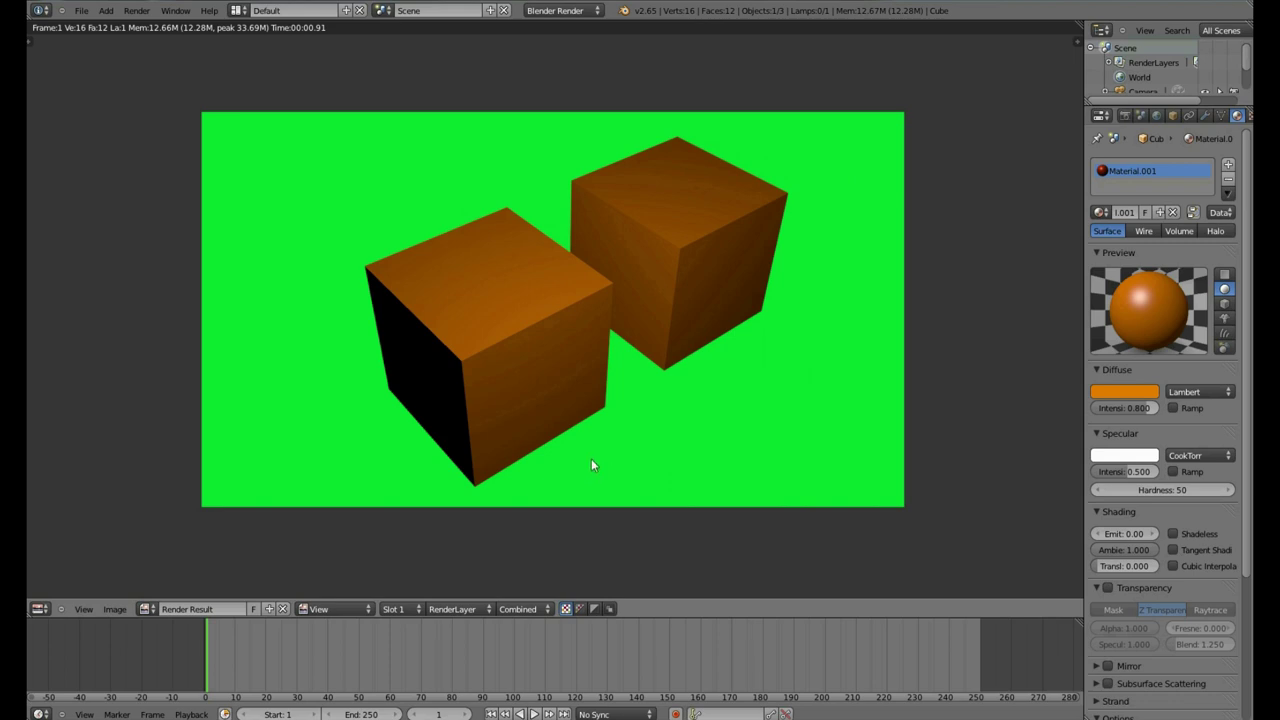
{"action": "key", "text": "Escape"}
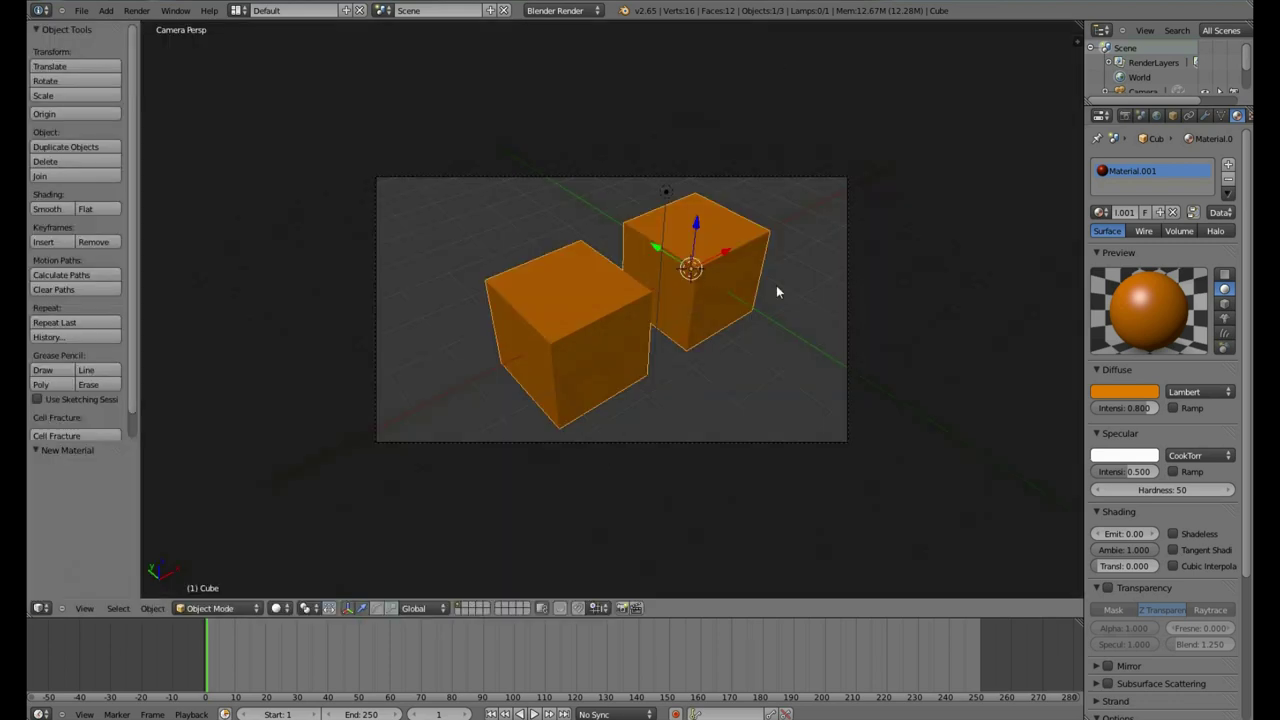
Return the viewport to the active camera's view and render the orange cubes again
{"action": "middle_click_drag", "start_coordinate": [716, 388], "coordinate": [765, 374]}
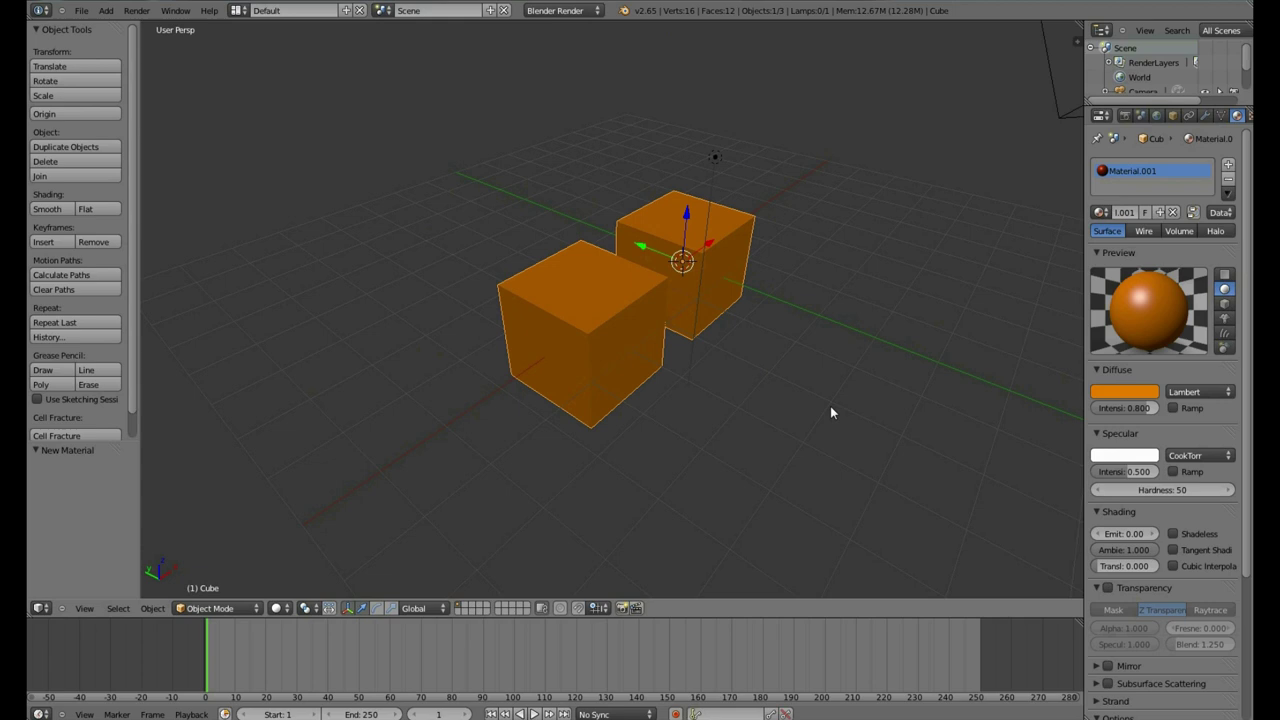
{"action": "key", "text": "KP_0"}
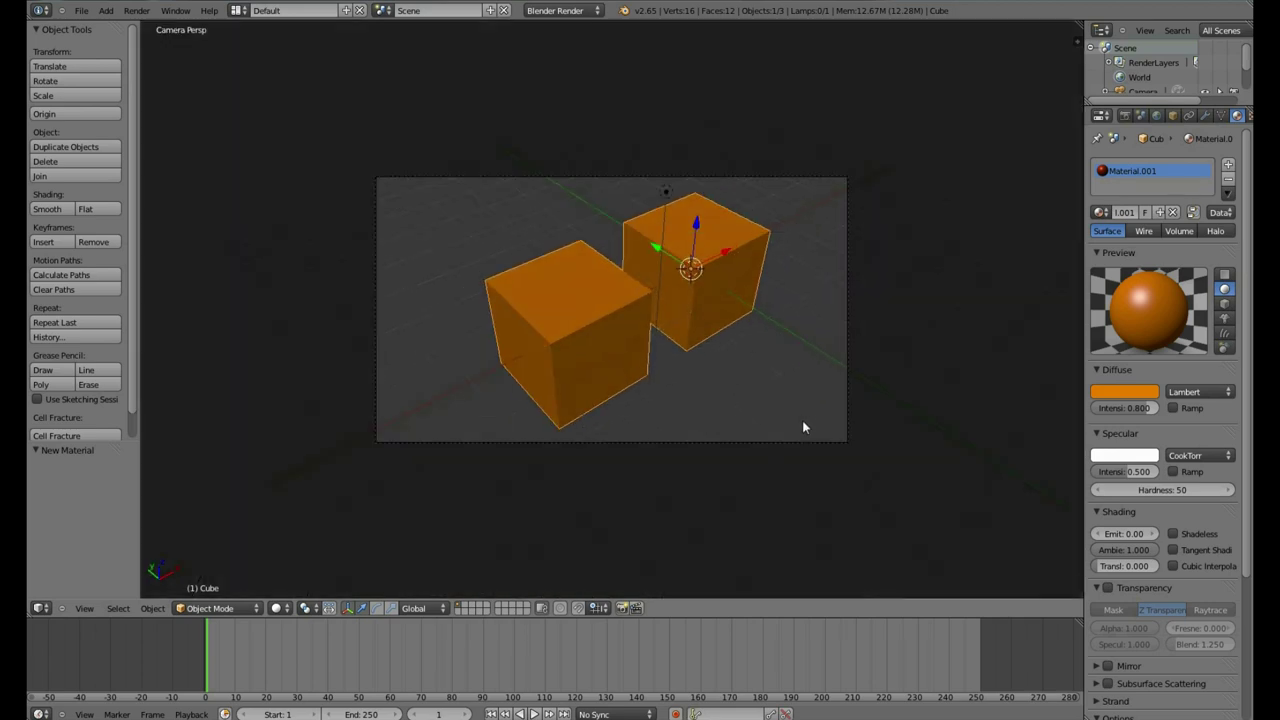
{"action": "key", "text": "F12"}
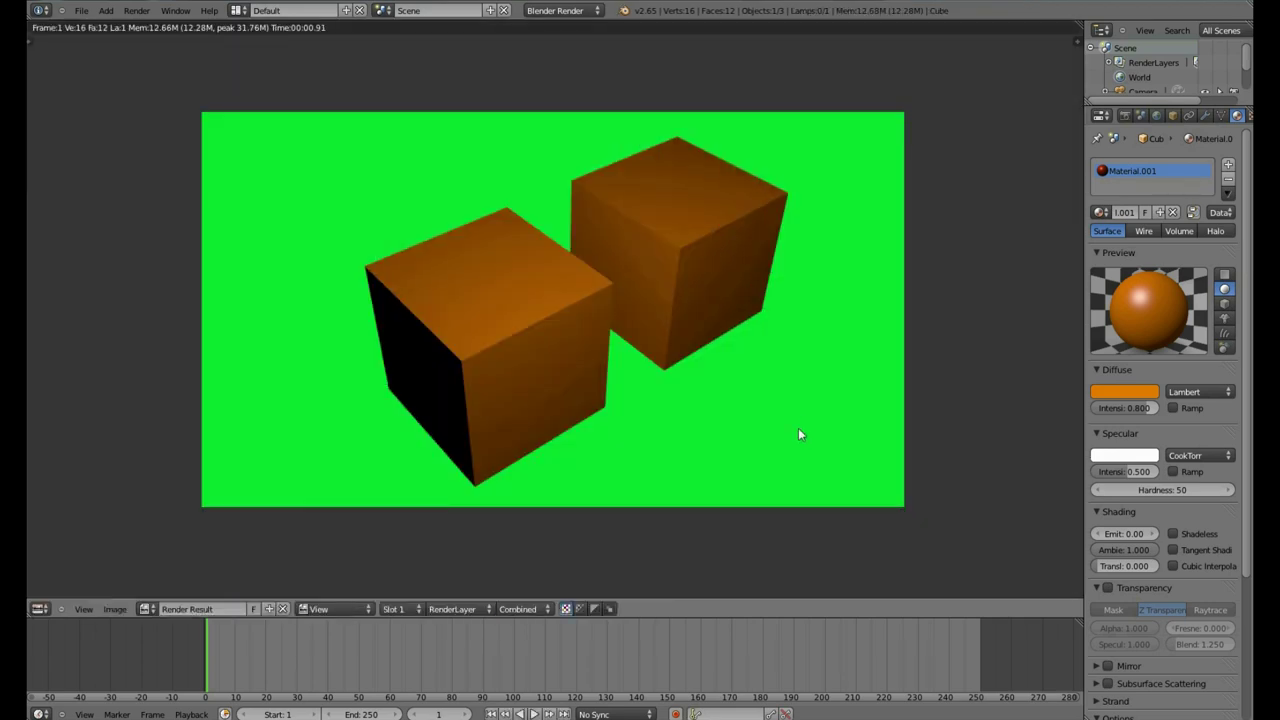
Save the rendered image as the PNG file cubes.png in the renders folder on the Y: drive
{"action": "left_click", "coordinate": [115, 608]}
{"action": "left_click", "coordinate": [161, 548]}
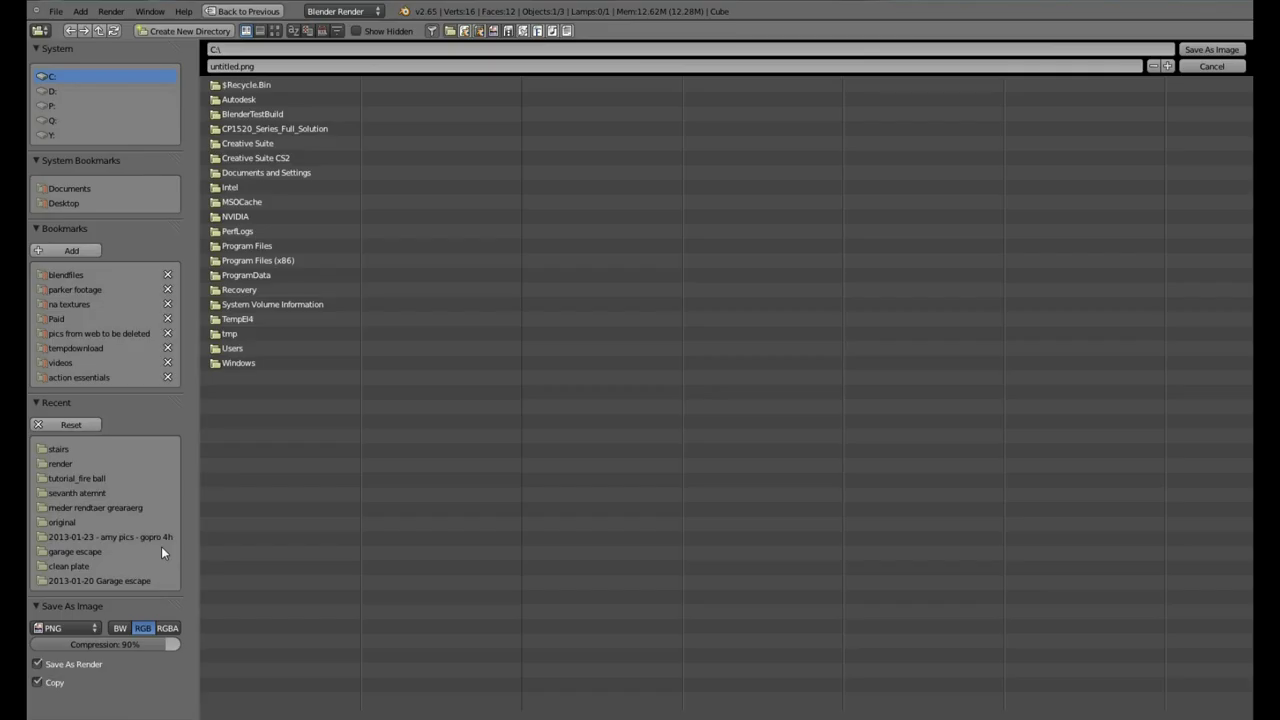
{"action": "left_click", "coordinate": [72, 464]}
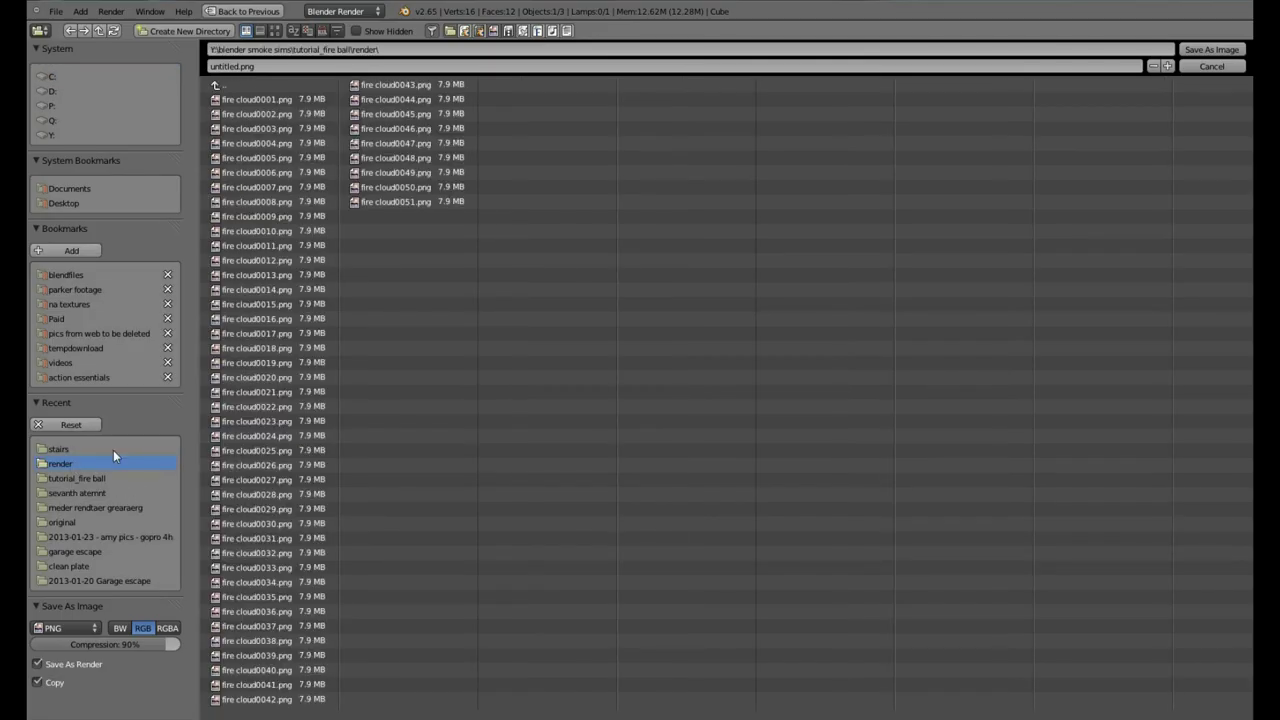
{"action": "left_click", "coordinate": [62, 450]}
{"action": "left_click", "coordinate": [60, 134]}
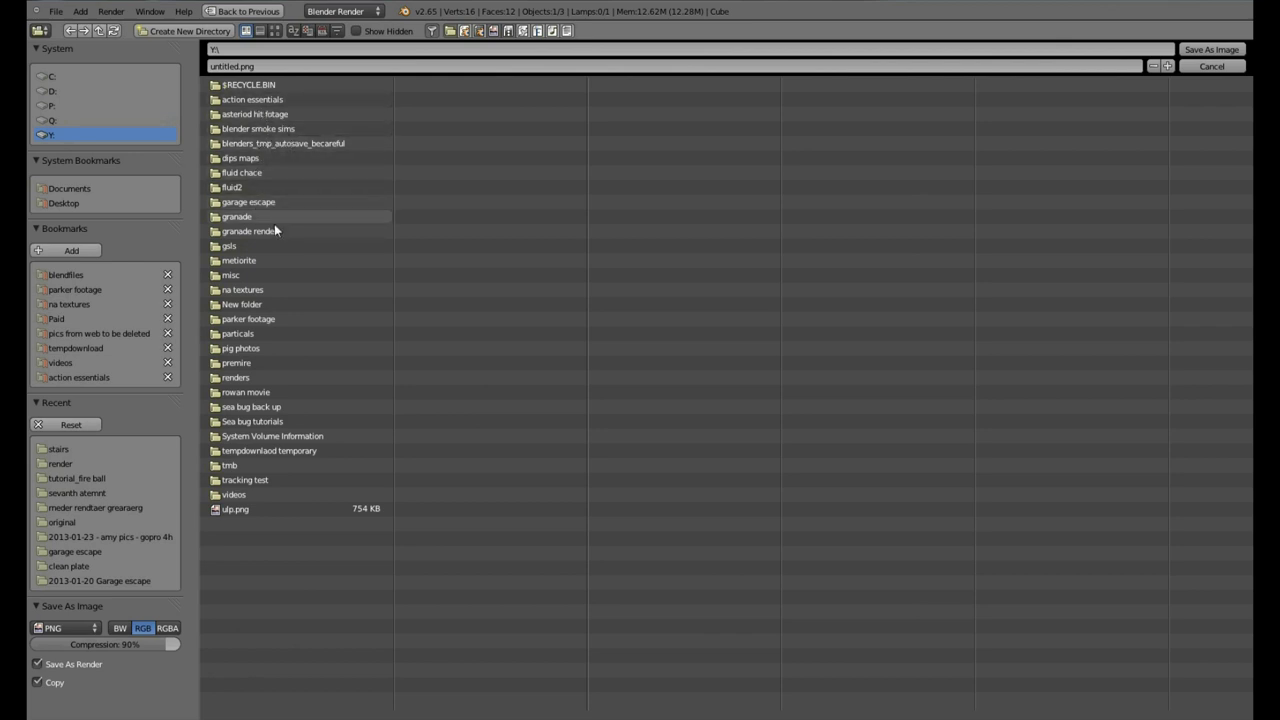
{"action": "left_click", "coordinate": [226, 379]}
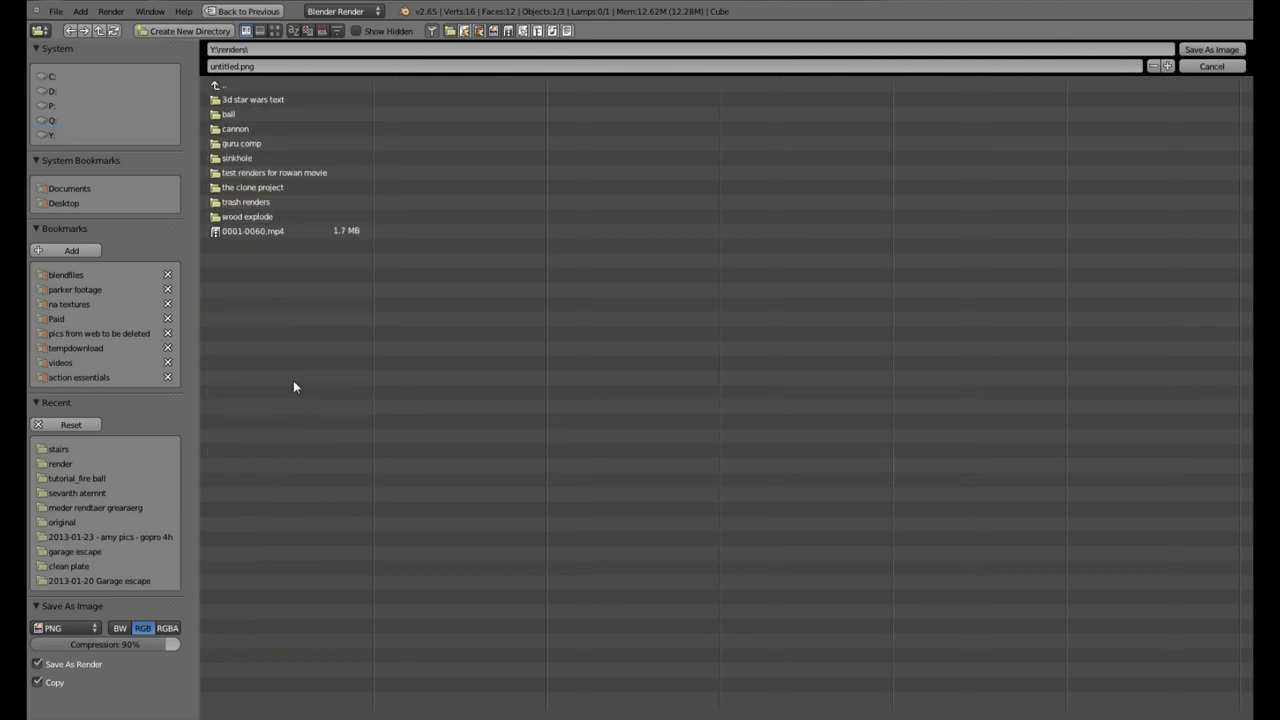
{"action": "left_click", "coordinate": [248, 66]}
{"action": "type", "text": "cubes.png"}
{"action": "key", "text": "Return"}
{"action": "left_click", "coordinate": [1208, 52]}
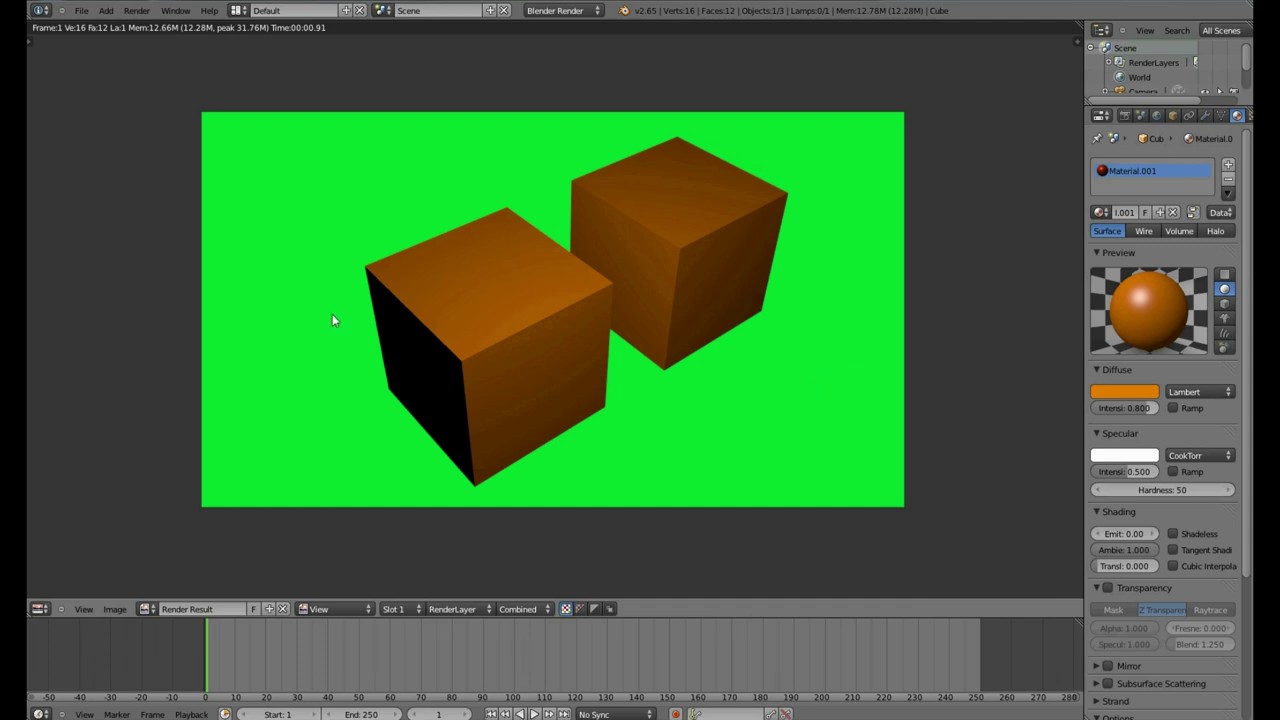
{"action": "left_click", "coordinate": [81, 10]}
{"action": "left_click", "coordinate": [110, 119]}
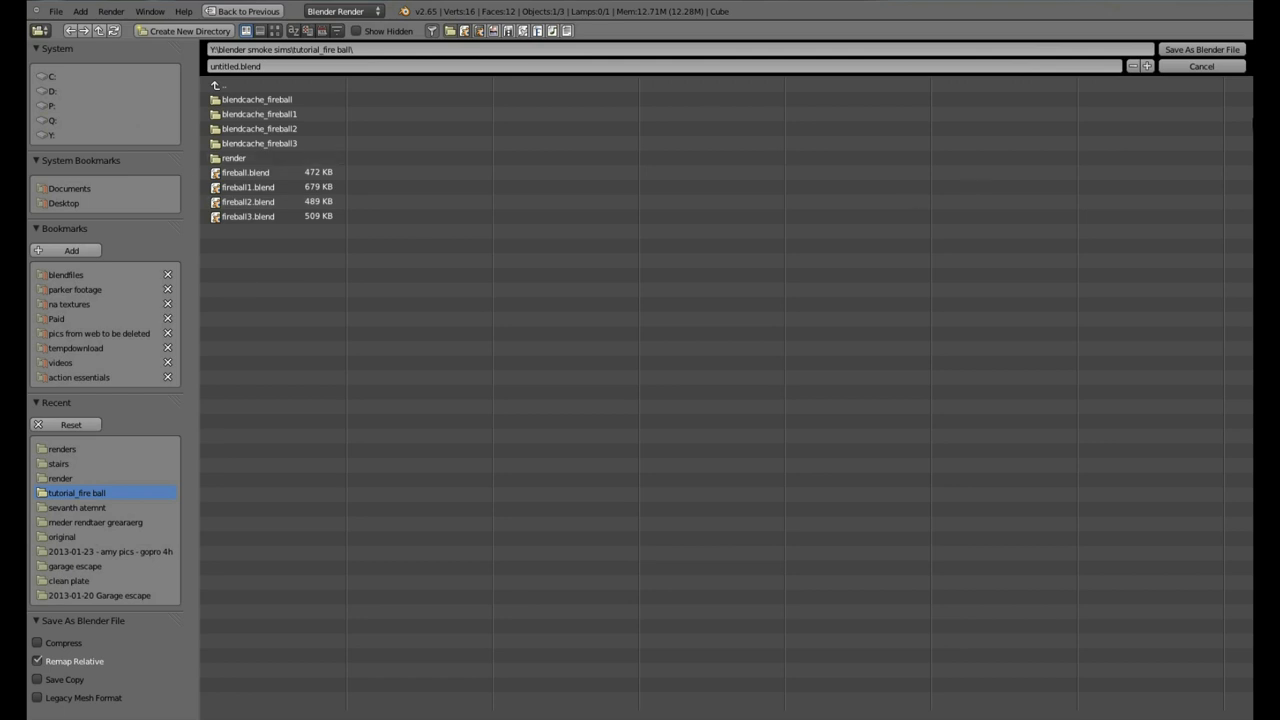
{"action": "left_click", "coordinate": [1182, 69]}
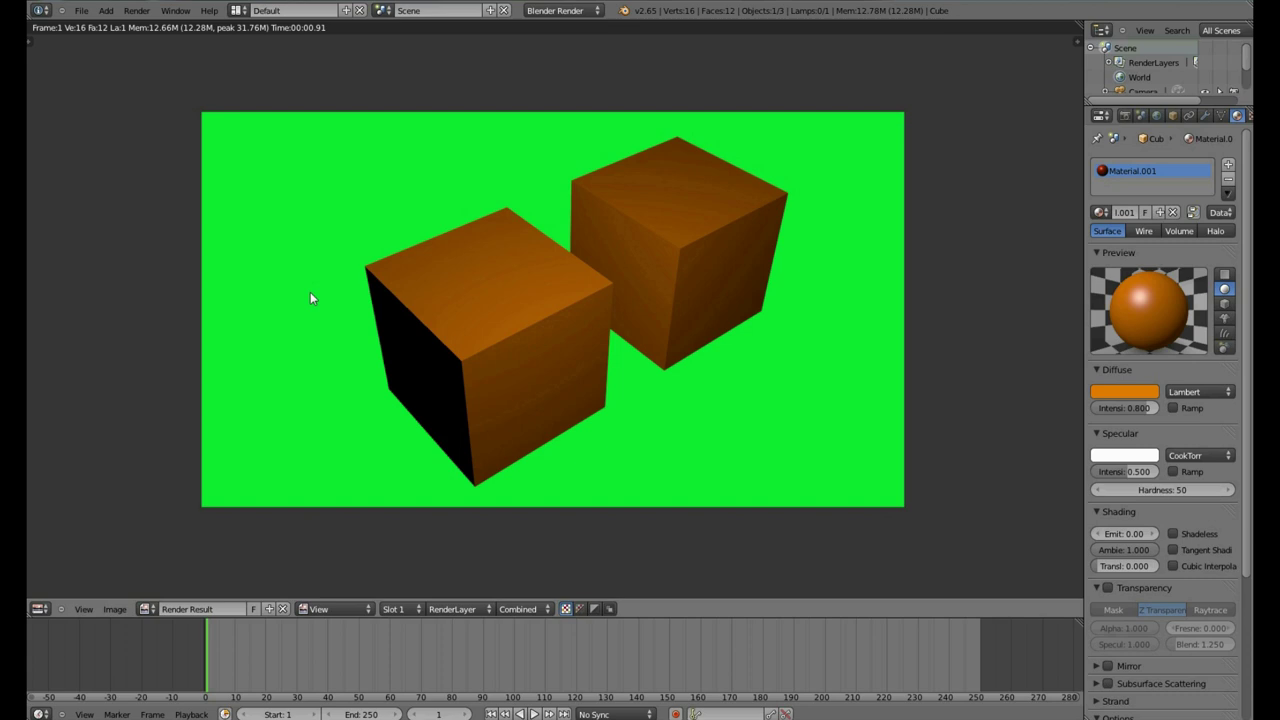